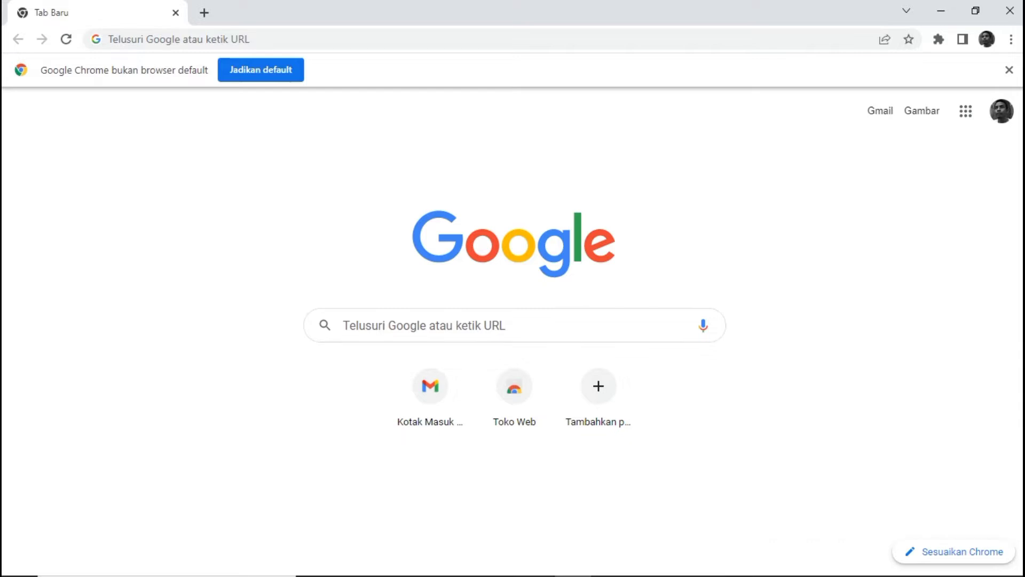
Focus the empty address bar on Chrome's New Tab page to show recent searches
left_click(178, 39)
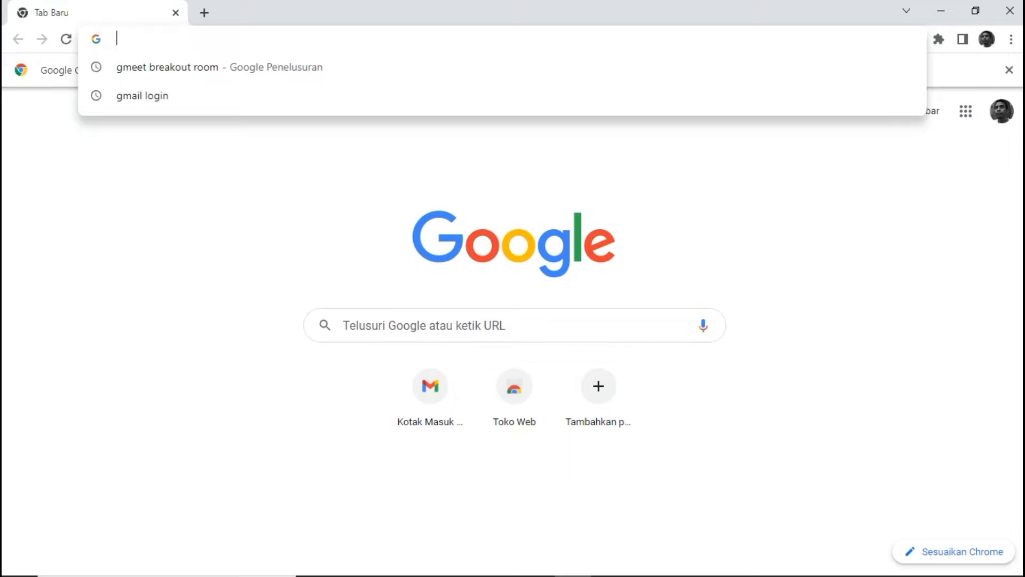
Search for 'gmeet breakout room' and open the Google Meet Breakout Rooms Web Store listing
type("gme")
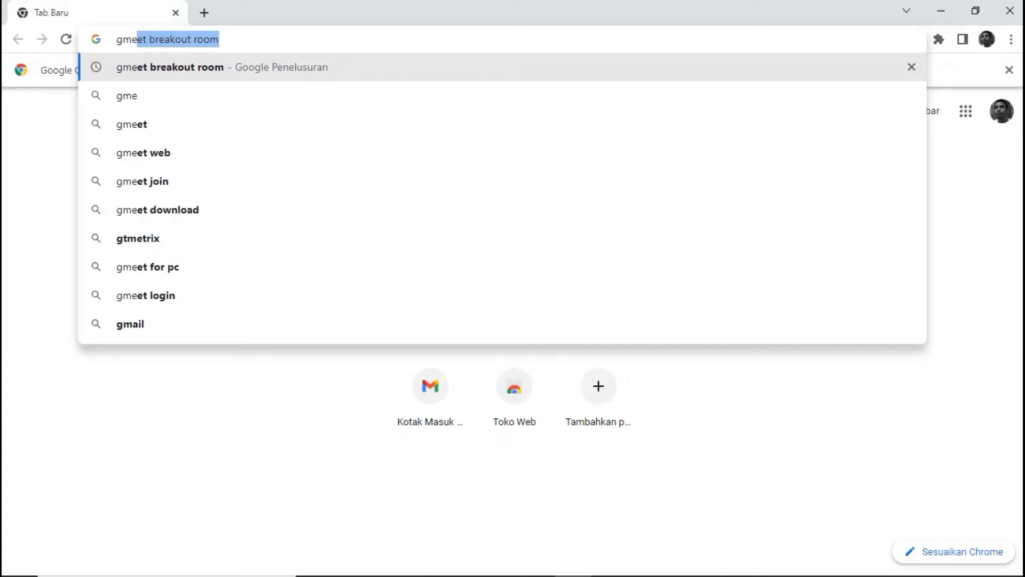
key("Right")
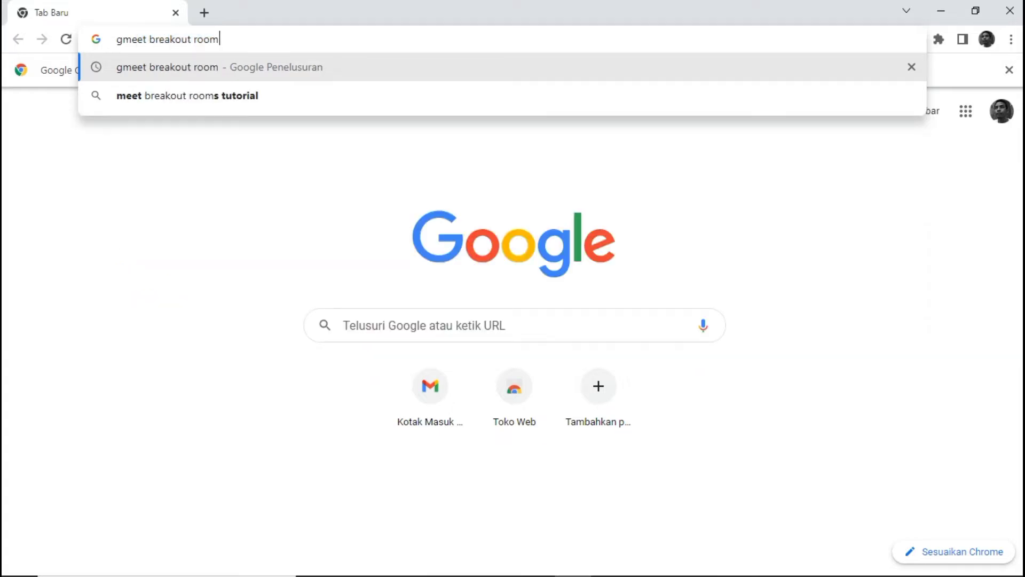
key("Return")
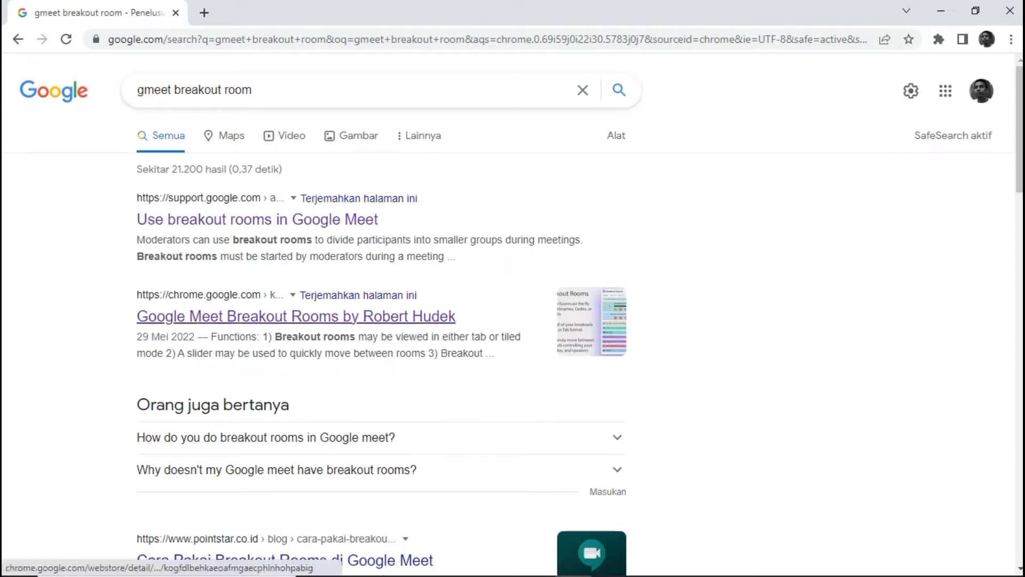
left_click(320, 317)
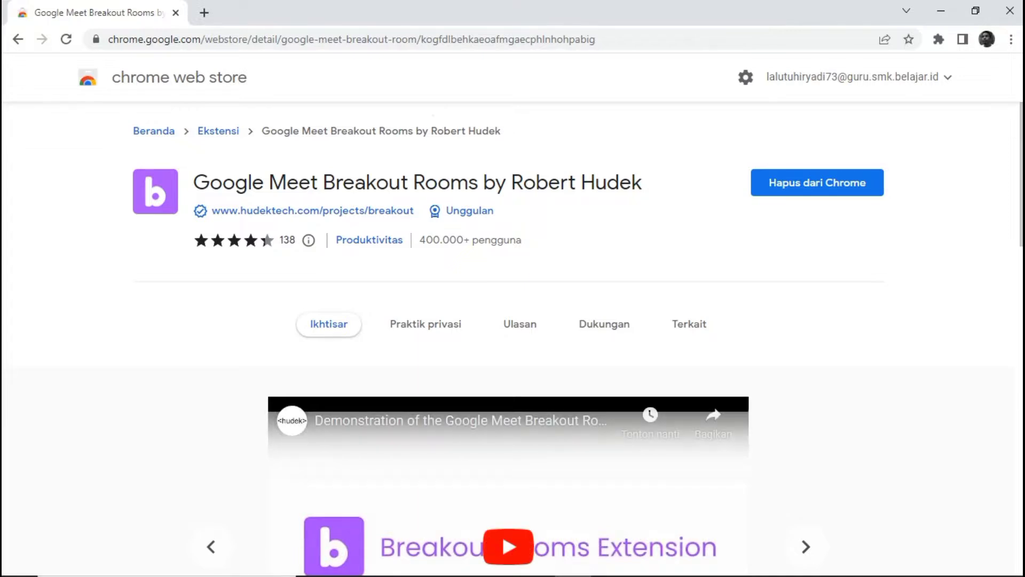
Remove the Google Meet Breakout Rooms extension from Chrome, then add it back
left_click(817, 183)
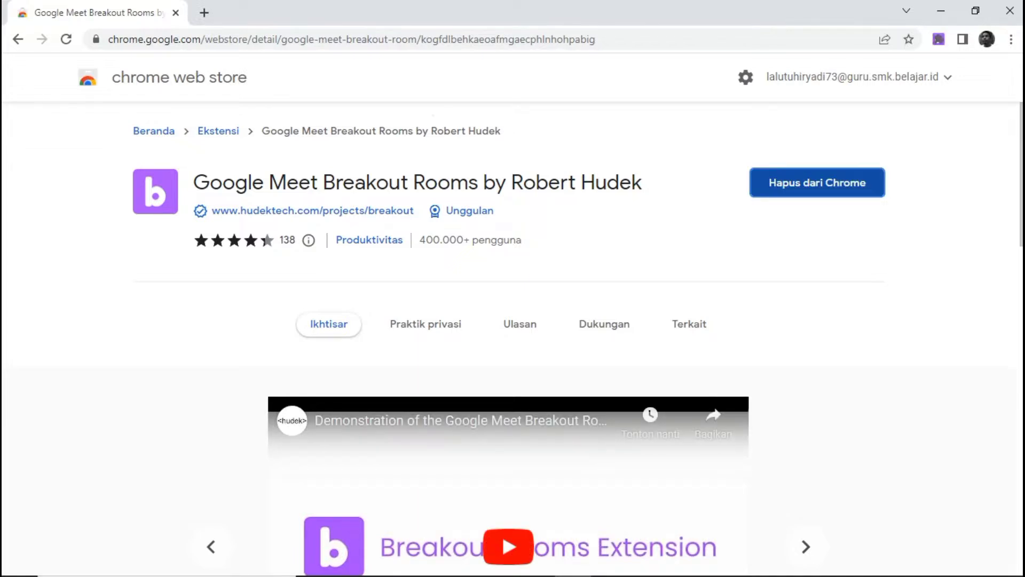
key("Return")
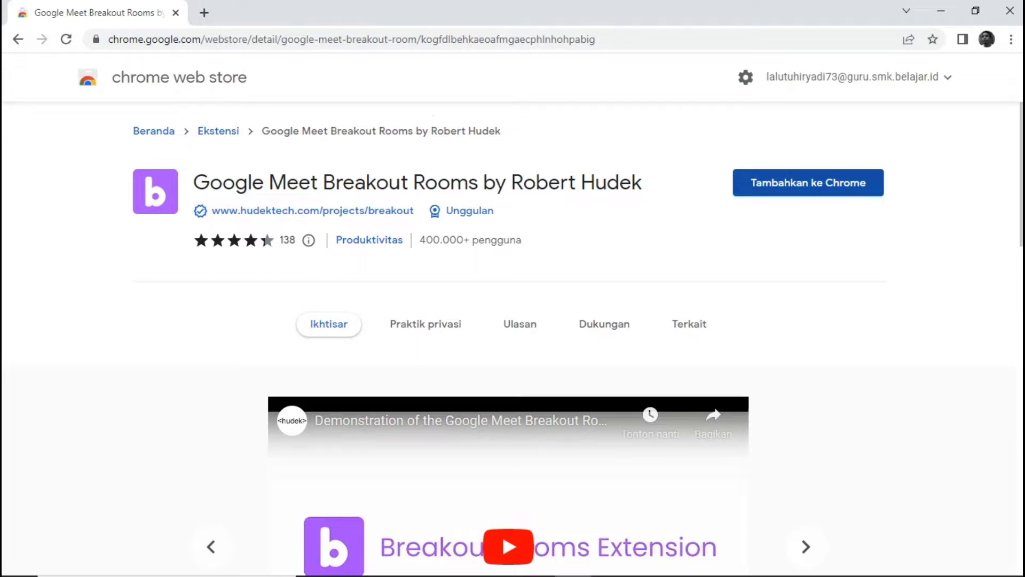
left_click(807, 182)
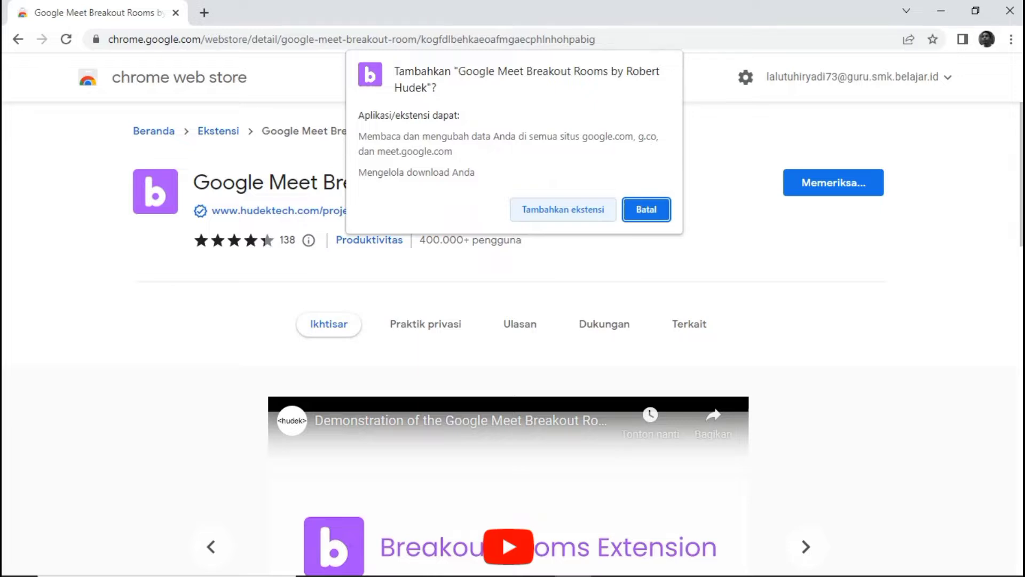
left_click(563, 209)
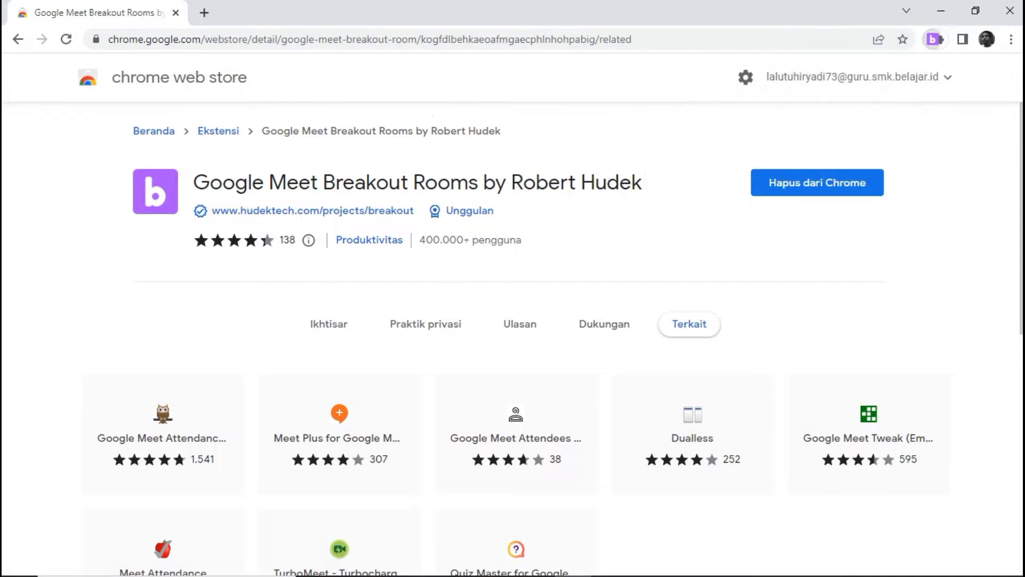
Launch the Breakout Rooms extension window, dismiss the Translate offer, and show its Rooms tab
left_click(938, 39)
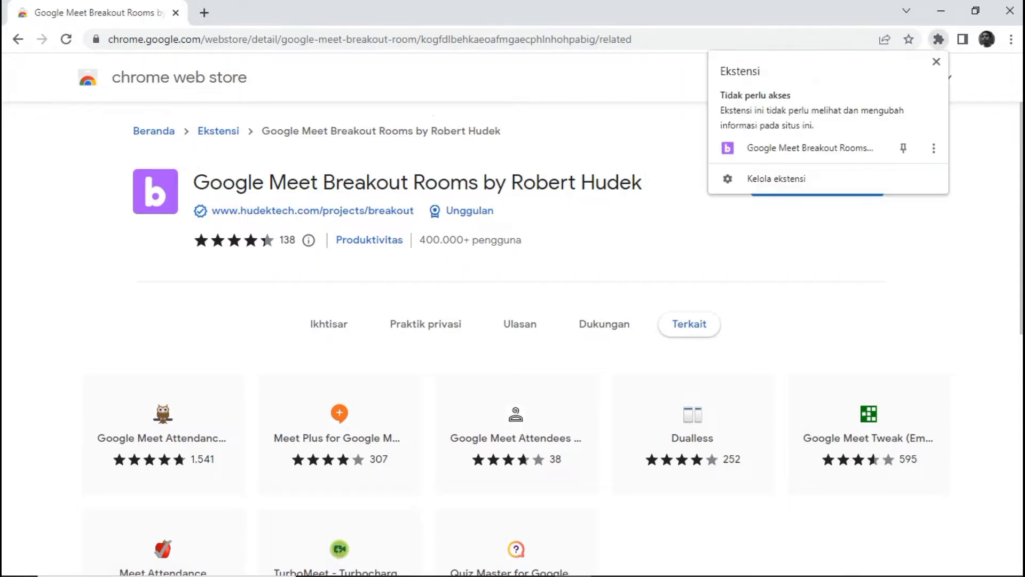
left_click(810, 147)
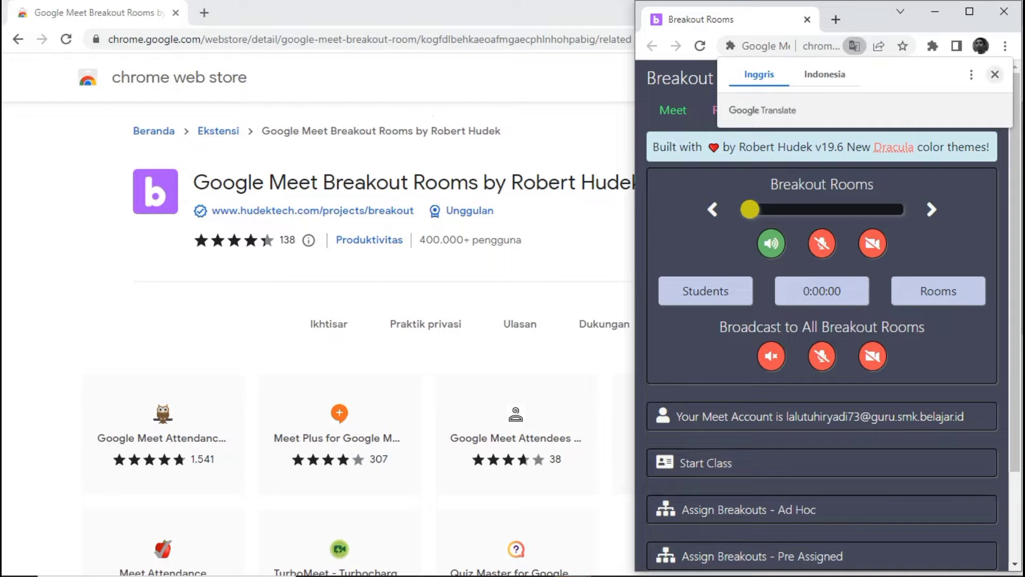
left_click(994, 74)
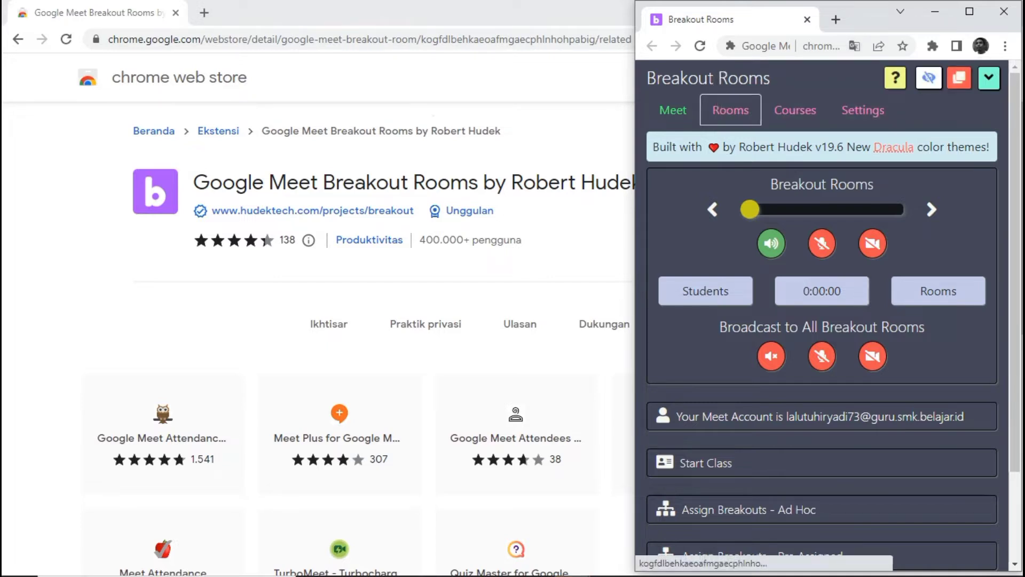
left_click(730, 110)
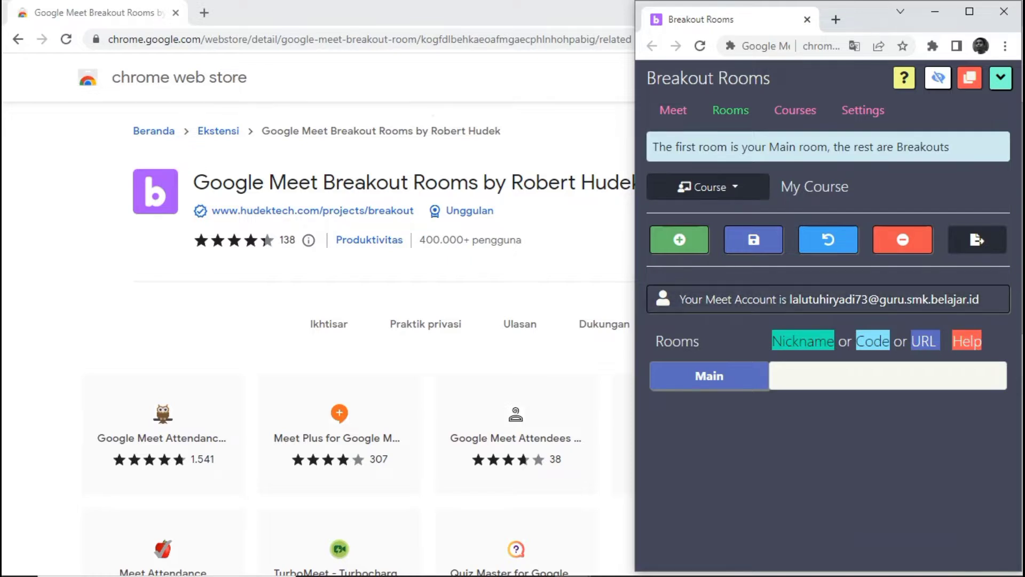
Rename the course 'My Course' to 'Kelas G', save it, and return to its Rooms tab
left_click(708, 187)
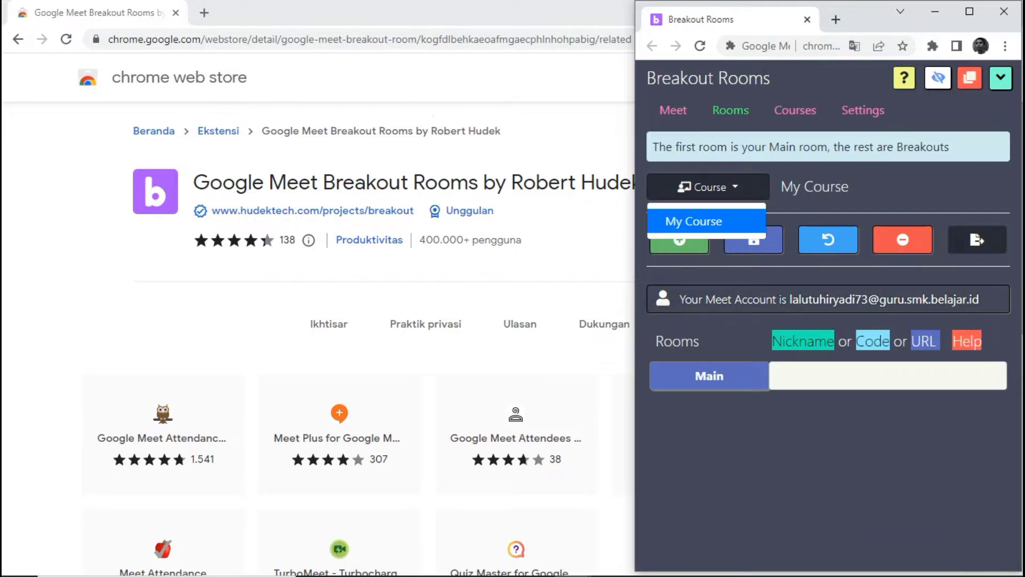
left_click(795, 110)
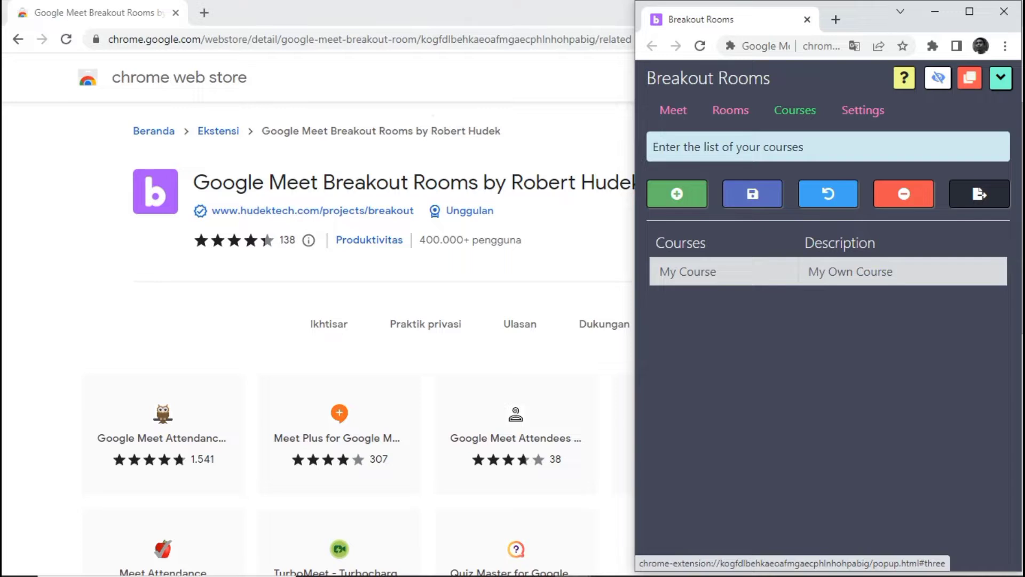
left_click(717, 271)
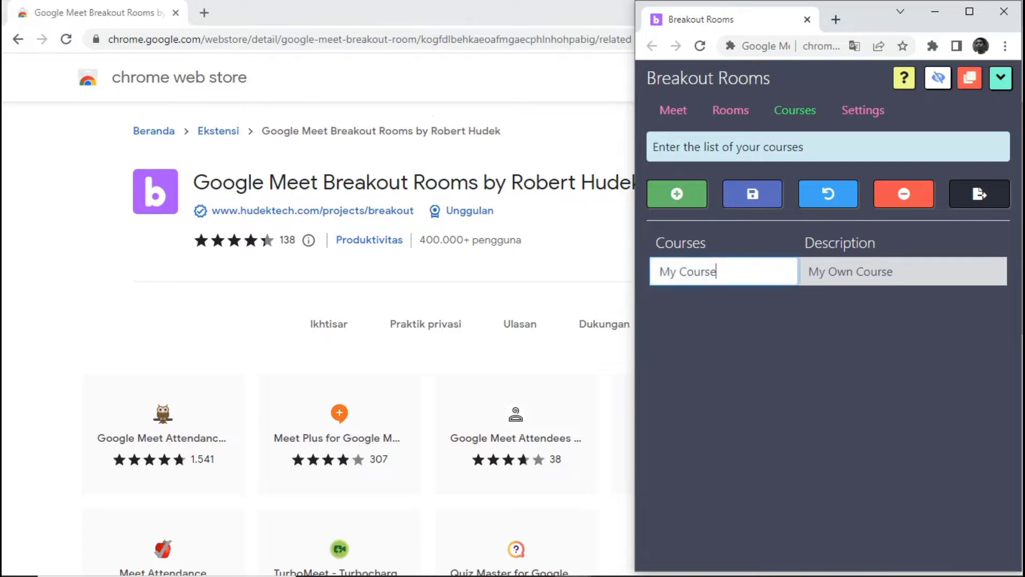
key("BackSpace")
key("BackSpace")
key("BackSpace")
key("BackSpace")
key("BackSpace")
key("BackSpace")
key("BackSpace")
key("BackSpace")
key("BackSpace")
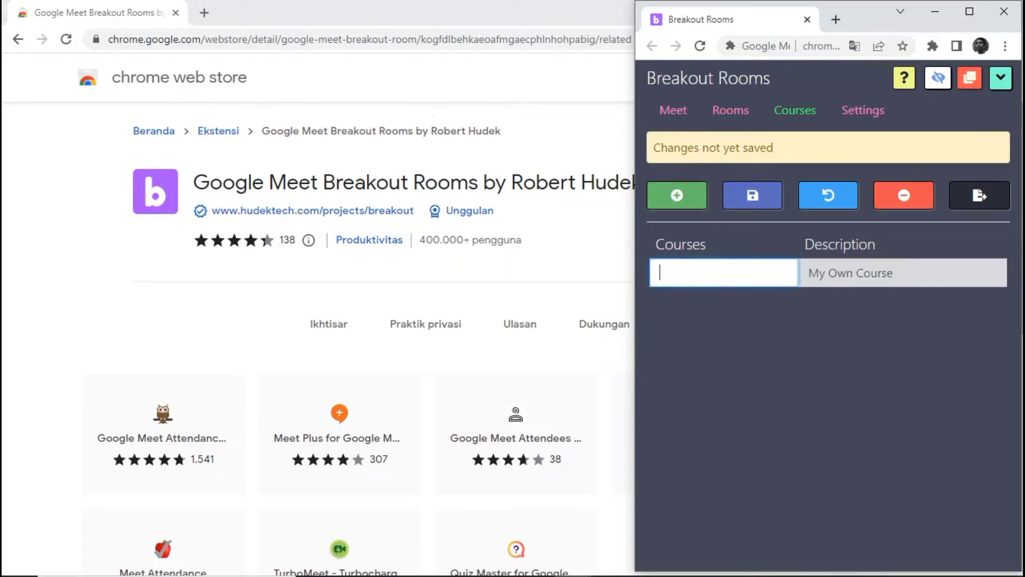
type("KelasG")
key("BackSpace")
type("G")
key("Return")
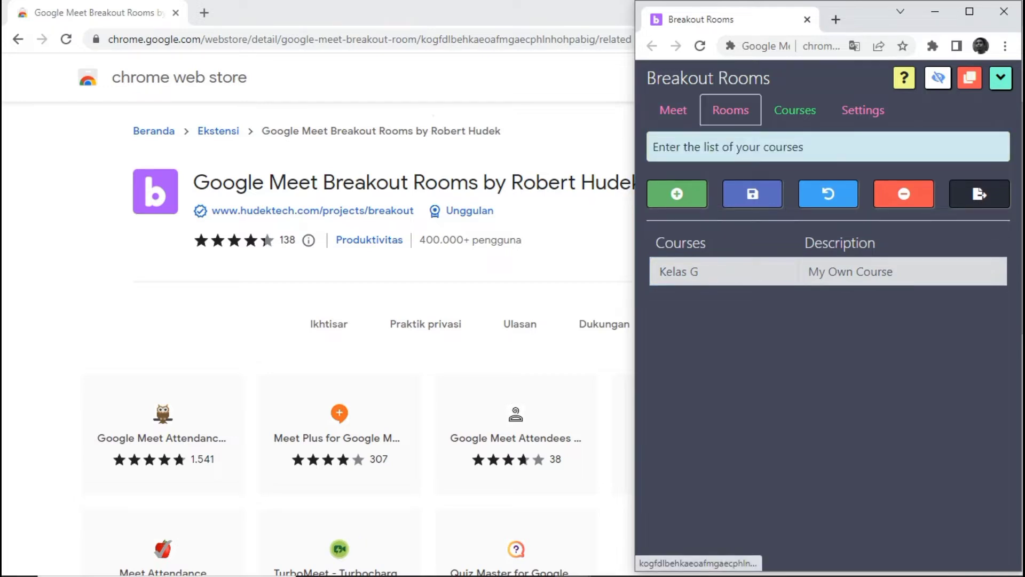
left_click(730, 109)
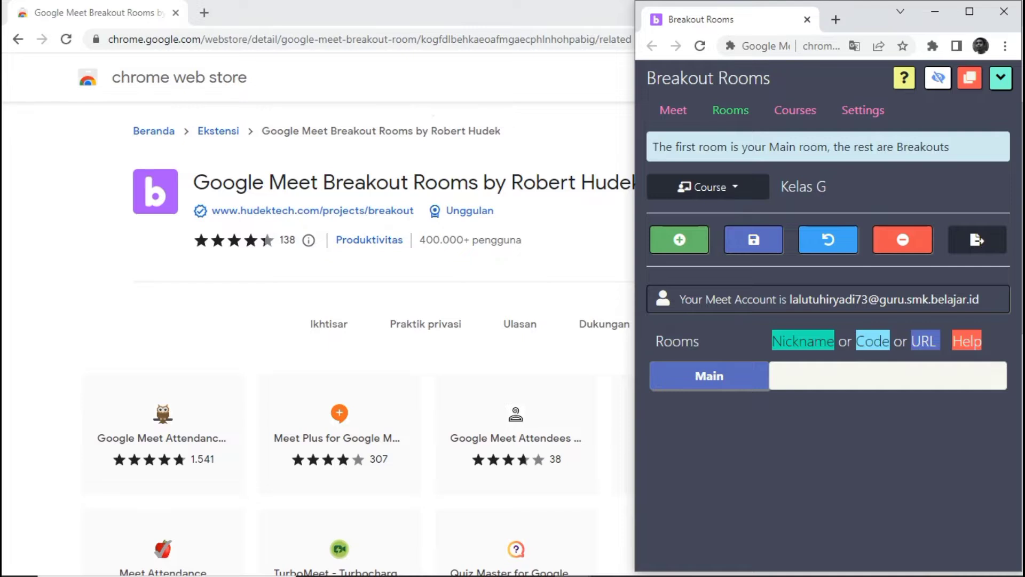
Add three new room rows and name the first one 'Kelommpok 1'
left_click(679, 240)
left_click(679, 241)
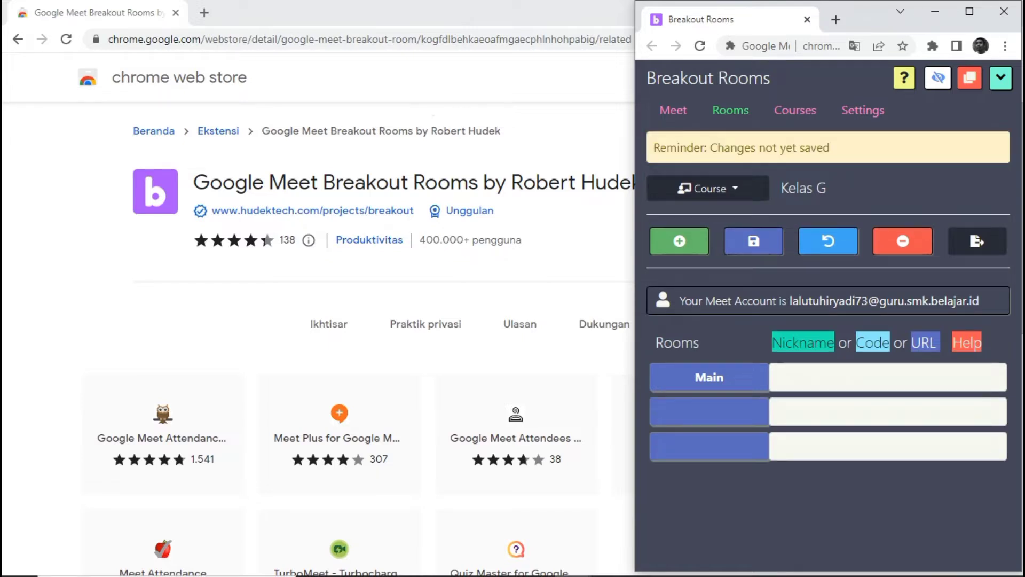
left_click(679, 241)
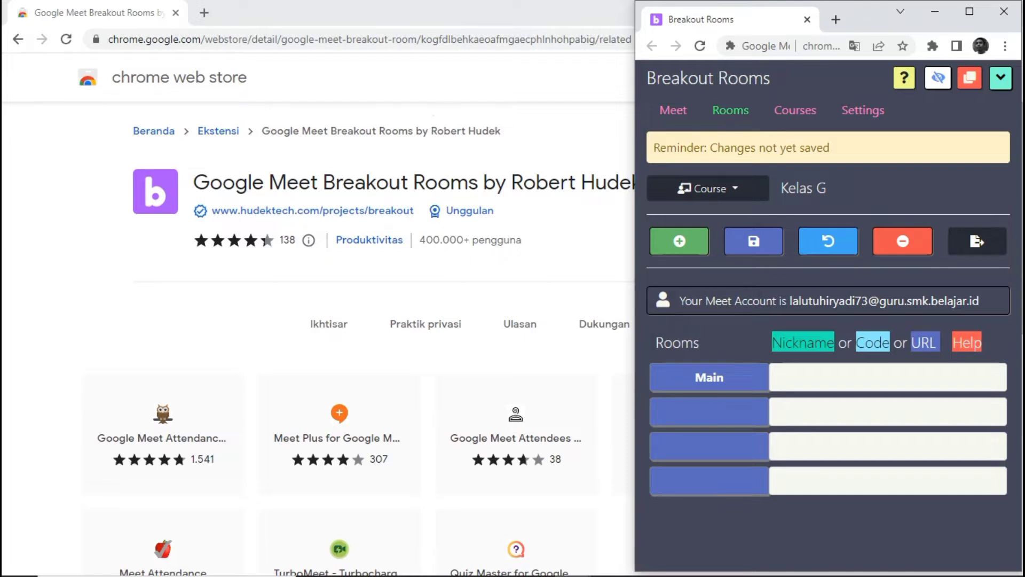
type("Kelom")
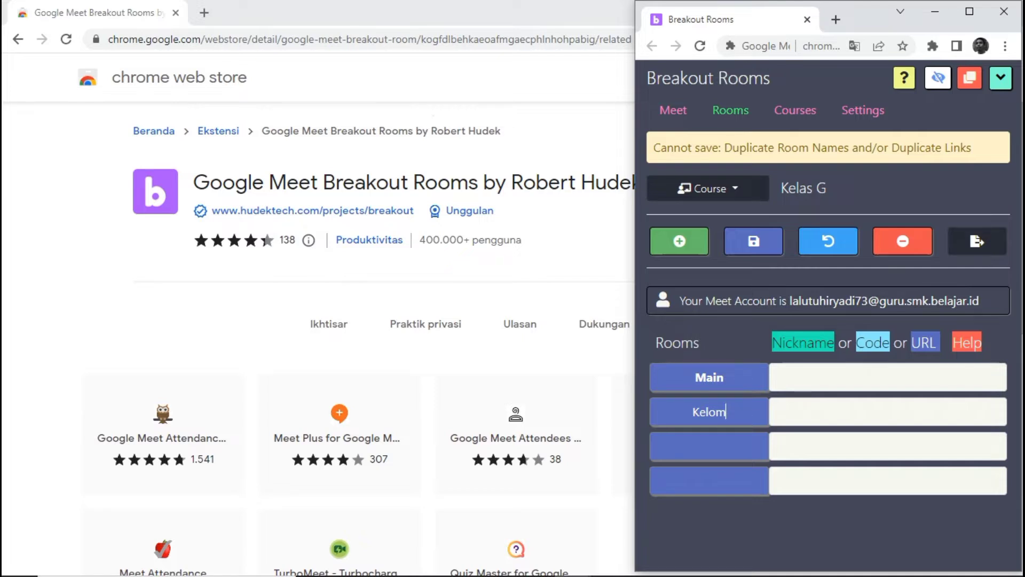
type("mpok 1")
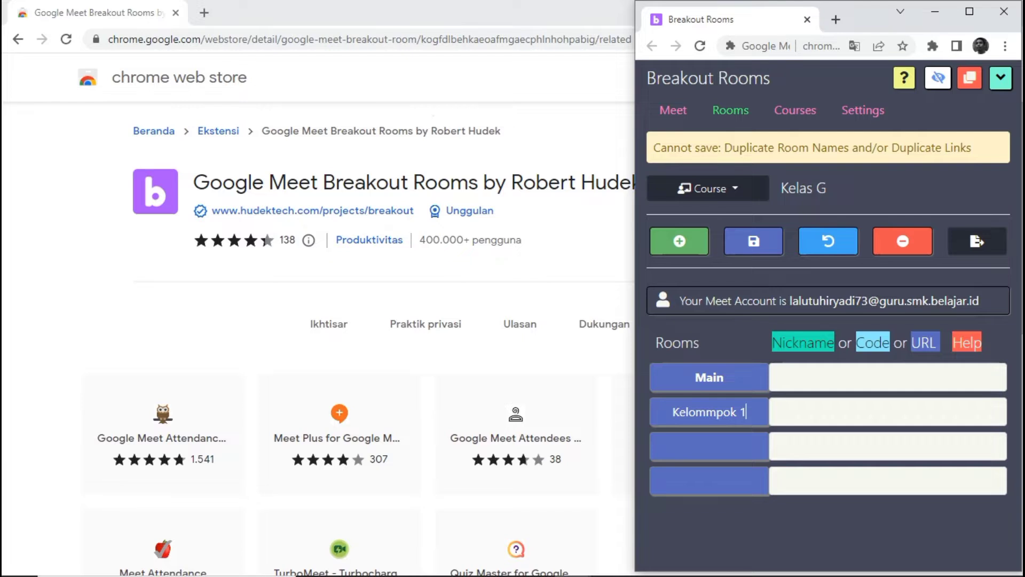
key("ctrl+a")
key("ctrl+c")
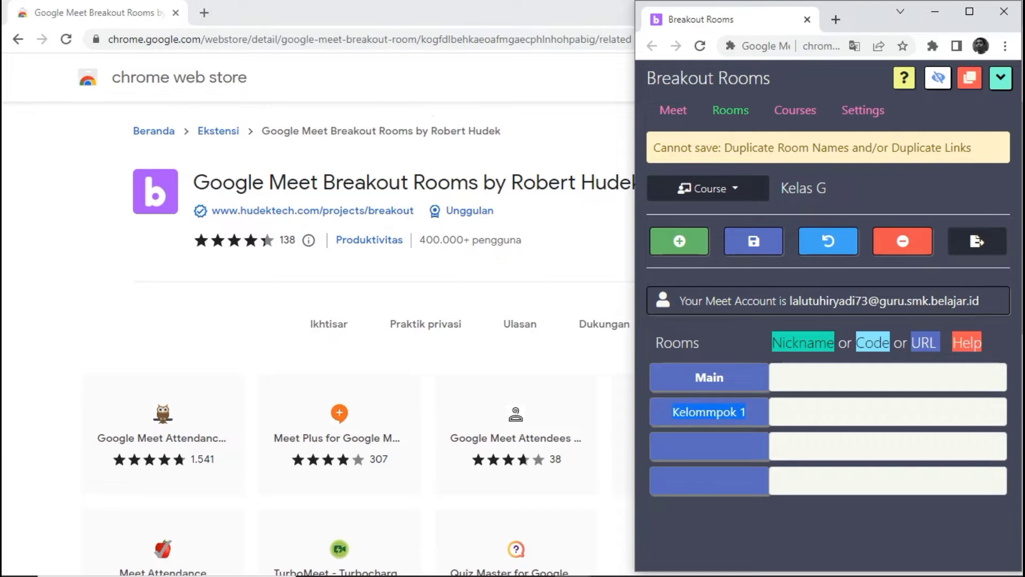
Name the other rows 'Kelommpok 2' and 'Kelommpok 3' and save to generate their Meet links
left_click(710, 446)
key("ctrl+v")
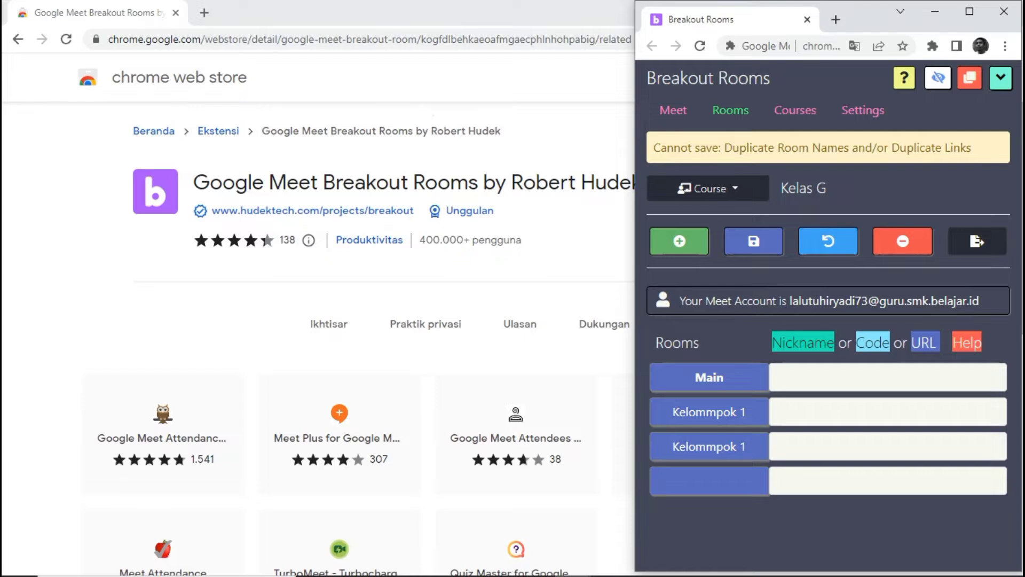
key("BackSpace")
type("2")
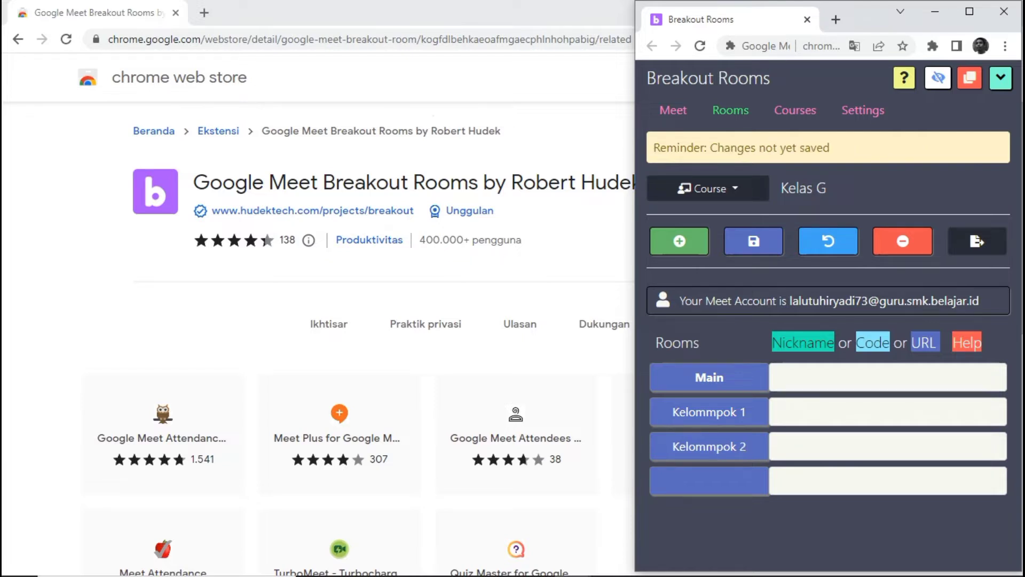
left_click(709, 480)
key("ctrl+v")
key("BackSpace")
type("3")
key("Return")
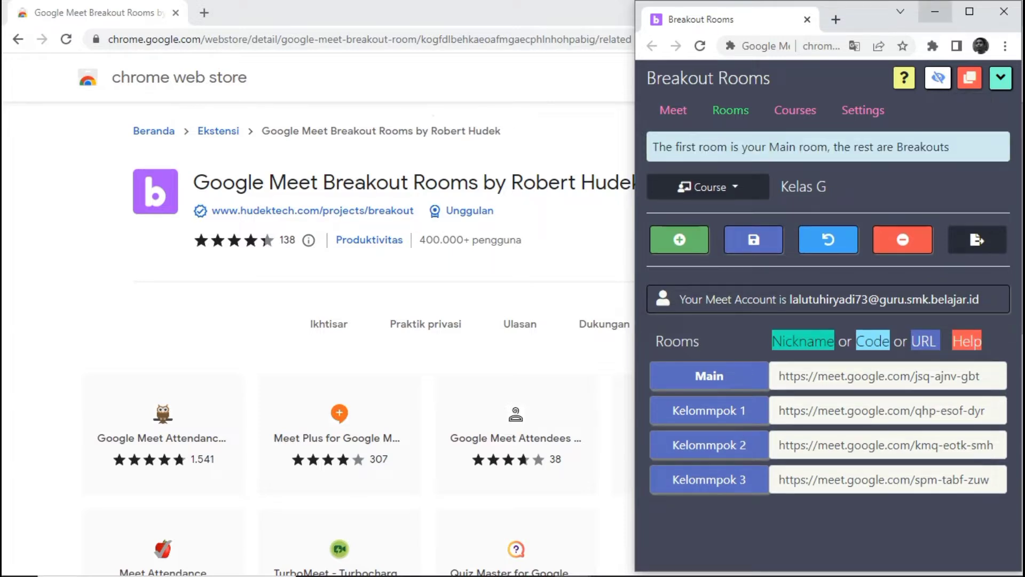
left_click(935, 11)
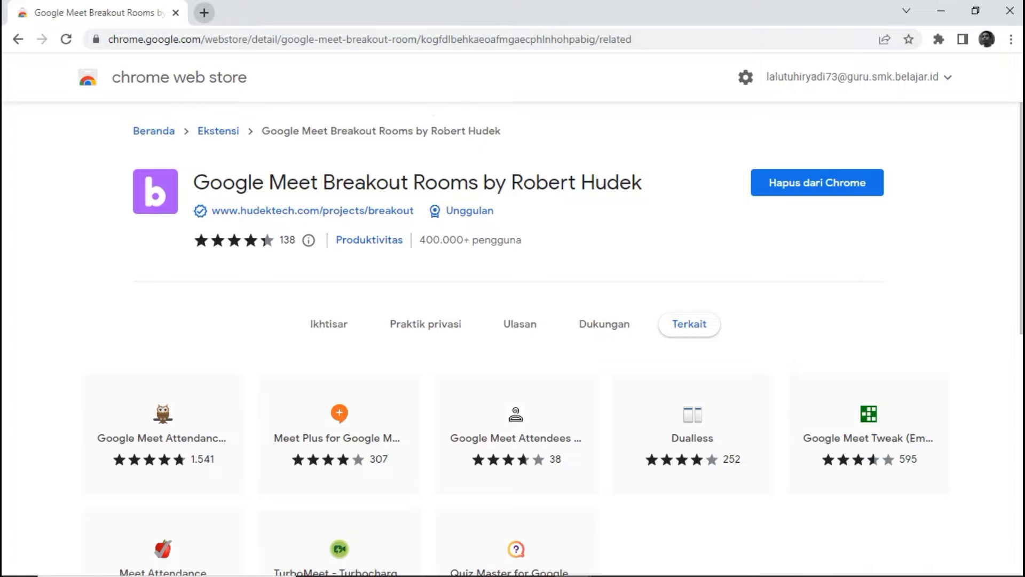
In a new tab, search Google for 'gmail' and open the Gmail inbox from the results
left_click(204, 12)
type("g")
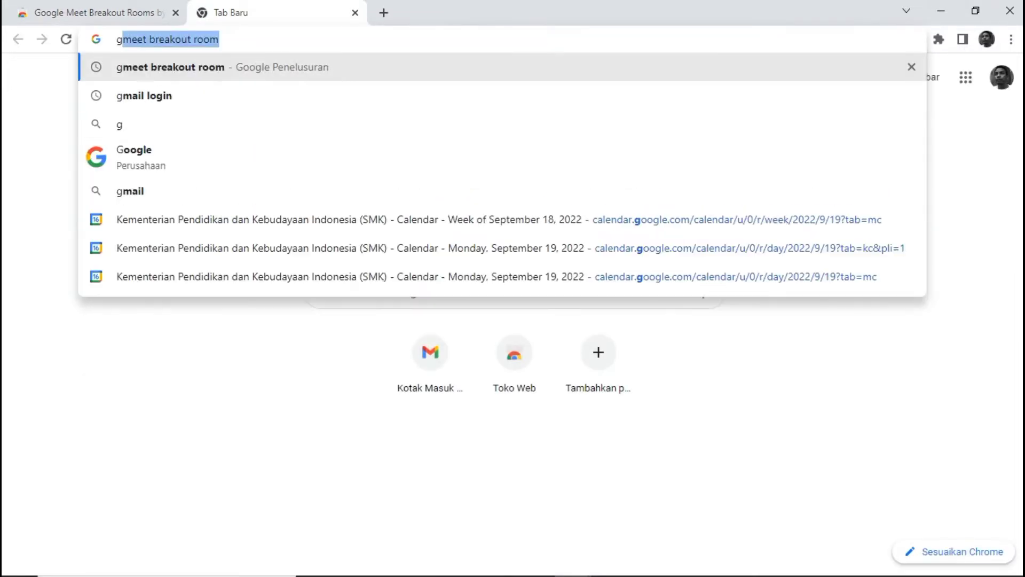
type(",ail")
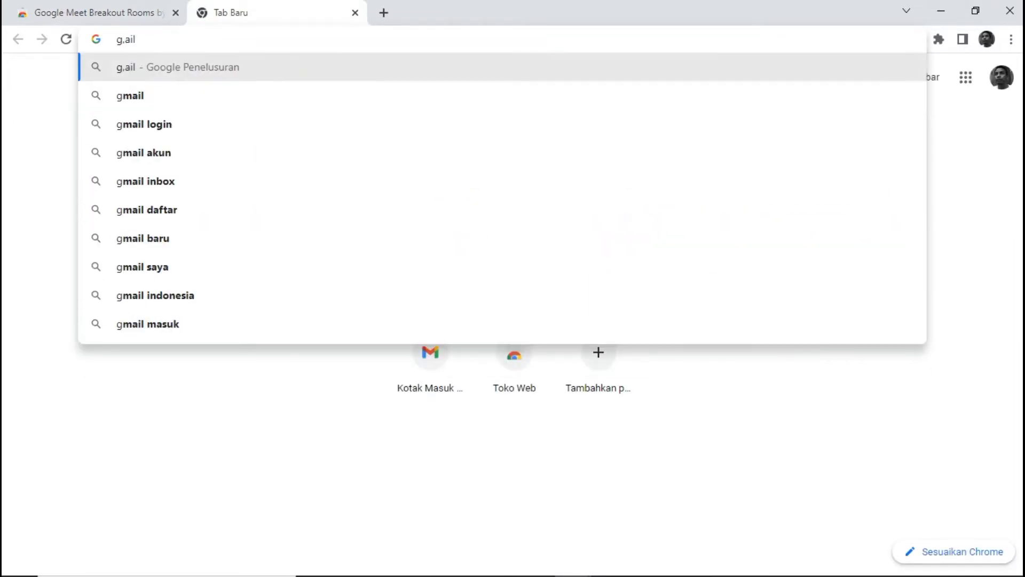
key("Down")
key("Return")
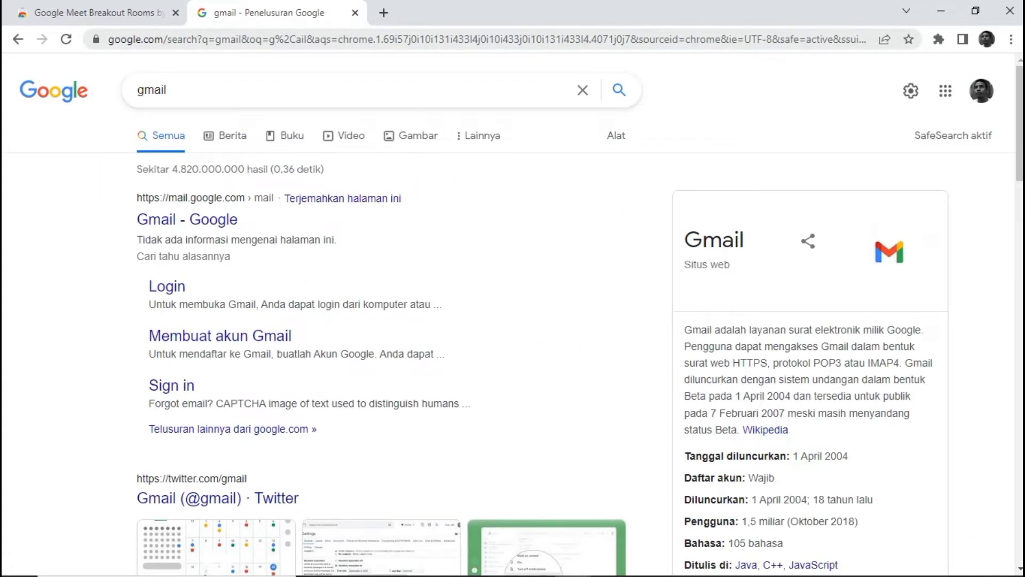
left_click(18, 39)
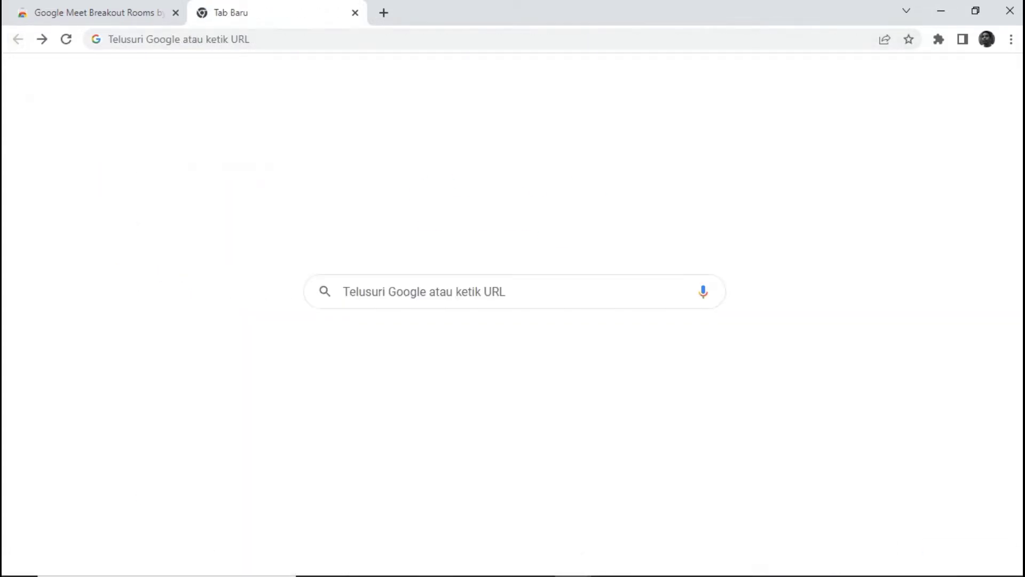
key("ctrl+l")
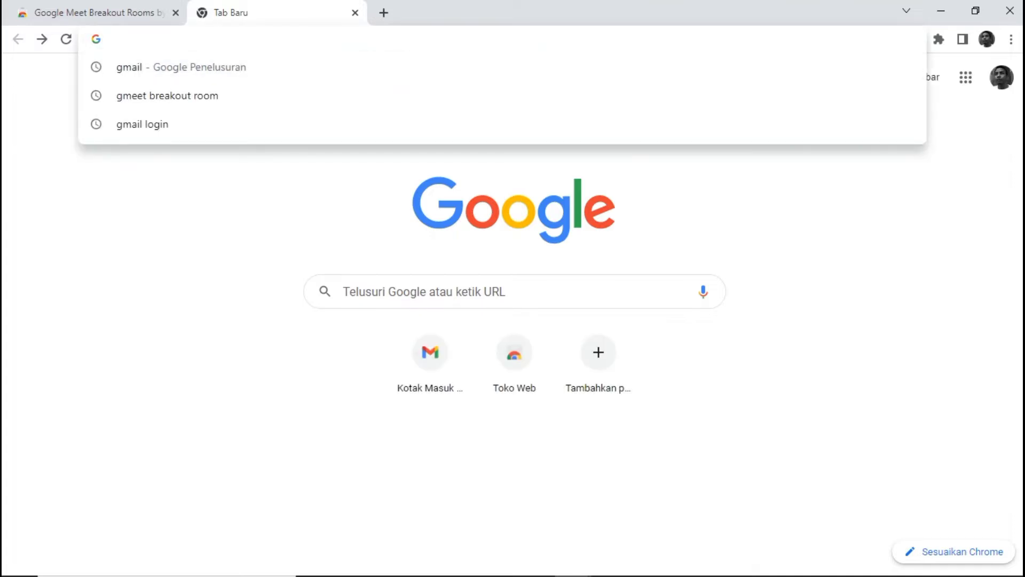
type("gmail")
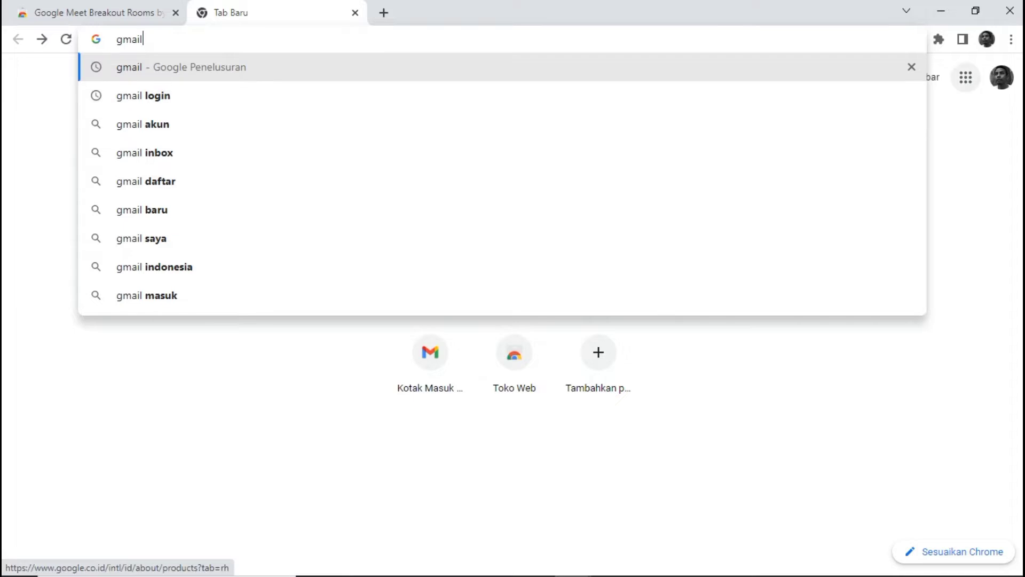
left_click(966, 77)
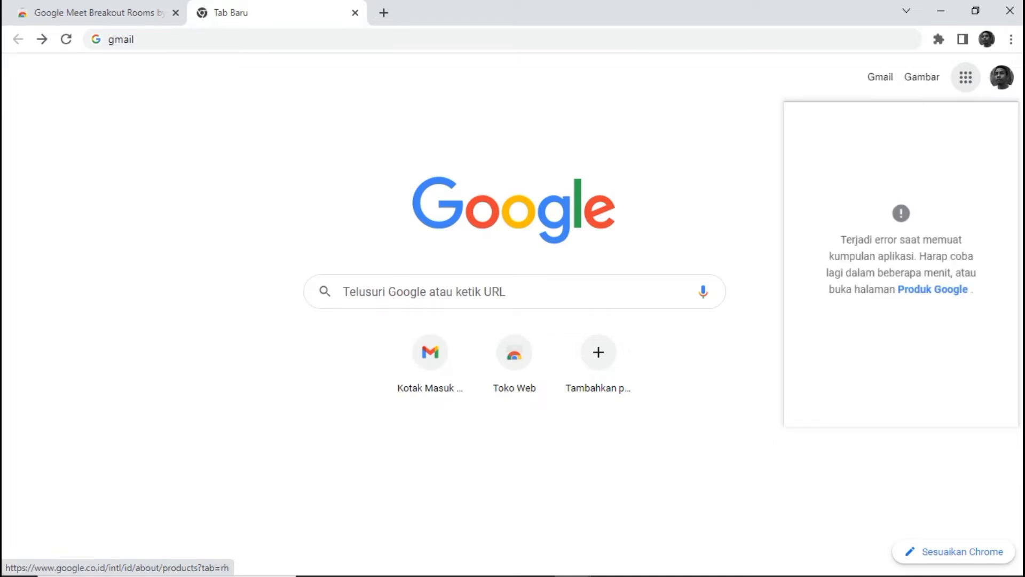
left_click(965, 77)
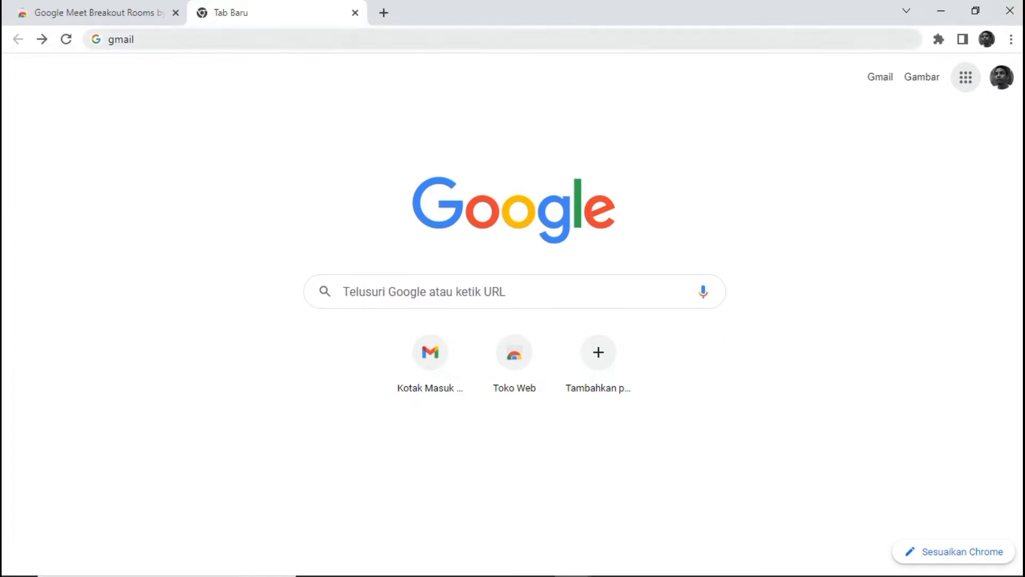
left_click(160, 39)
left_click(160, 39)
key("Return")
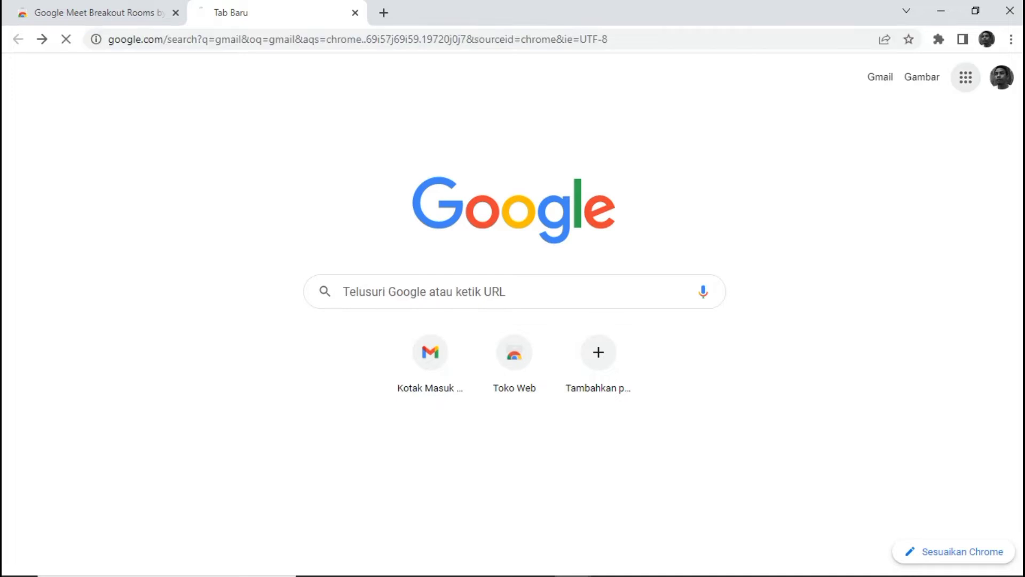
left_click(186, 219)
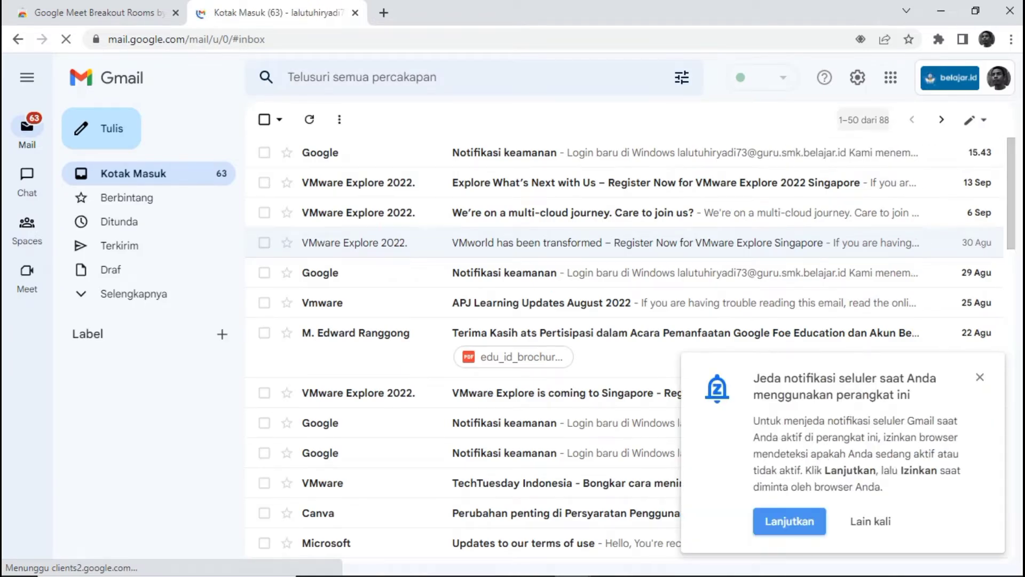
Launch Kalender (Google Calendar) from the Google apps grid
left_click(891, 78)
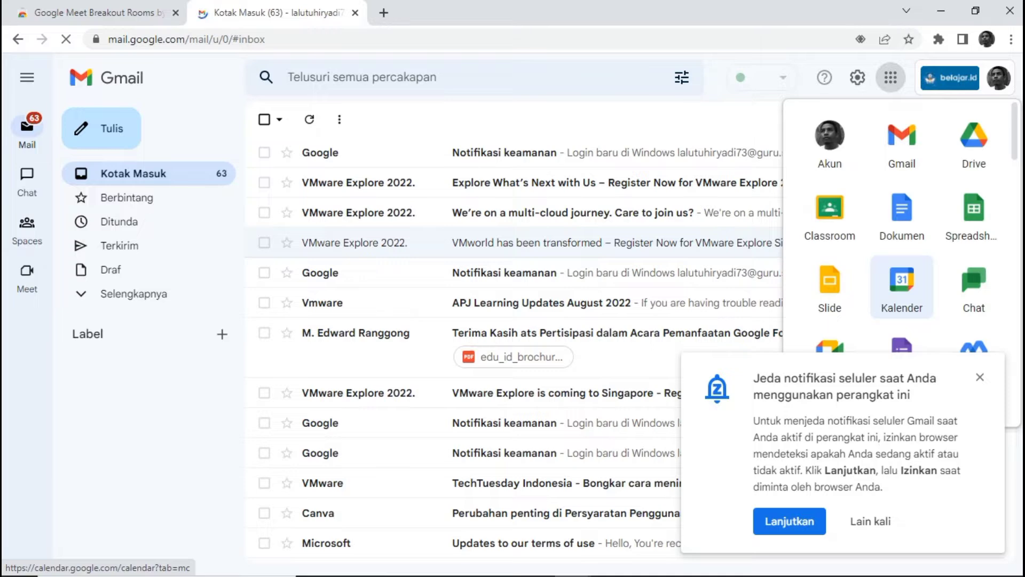
double_click(901, 288)
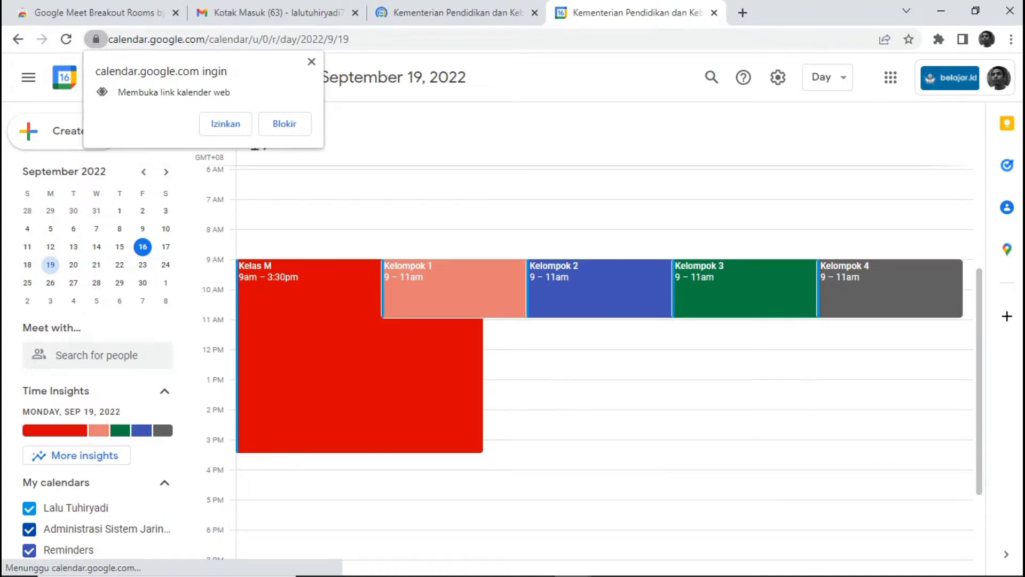
Delete the Kelompok 4, 3, 2, 1 and Kelas M events on September 19, then show September 20
right_click(871, 293)
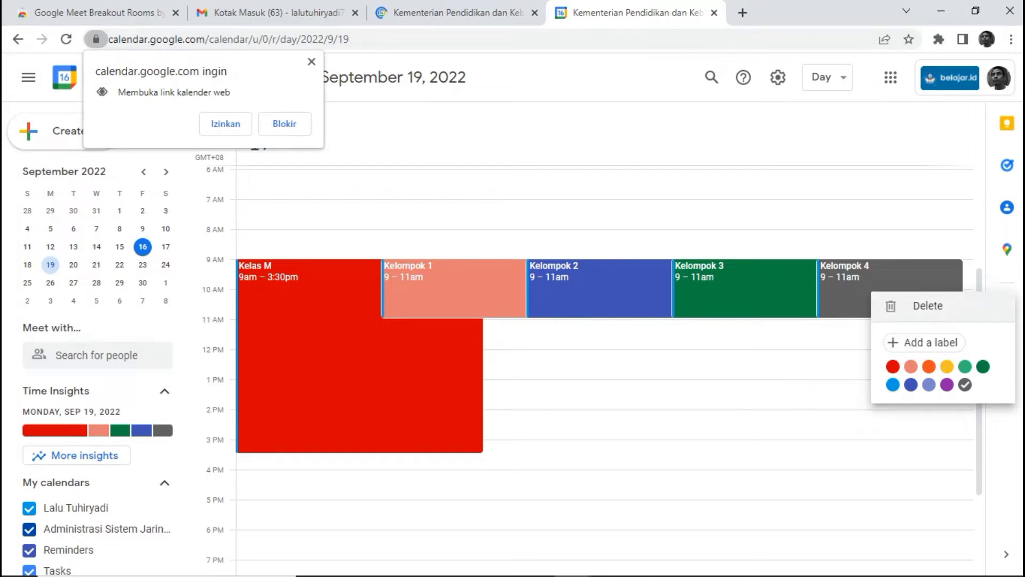
left_click(928, 305)
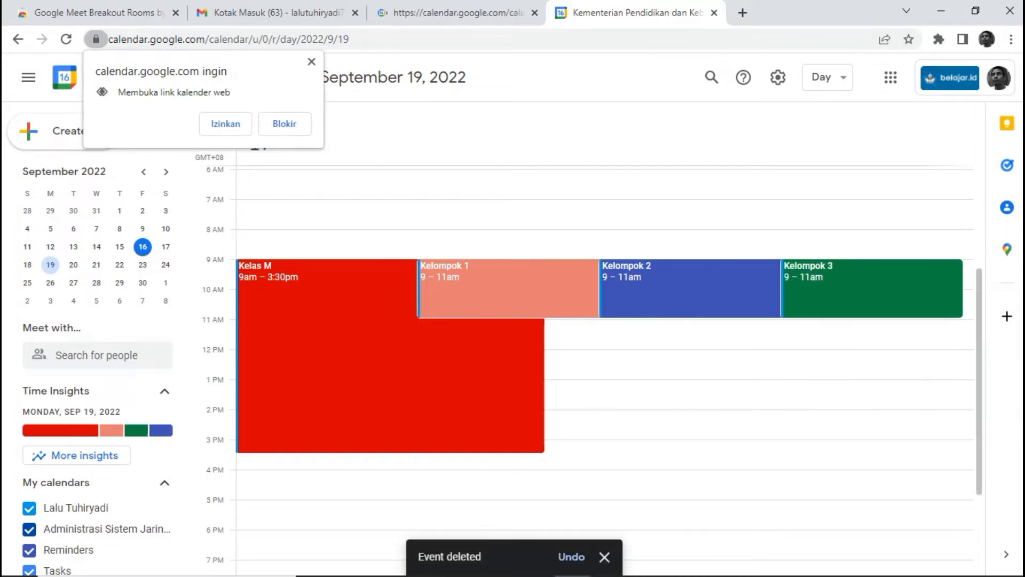
right_click(799, 299)
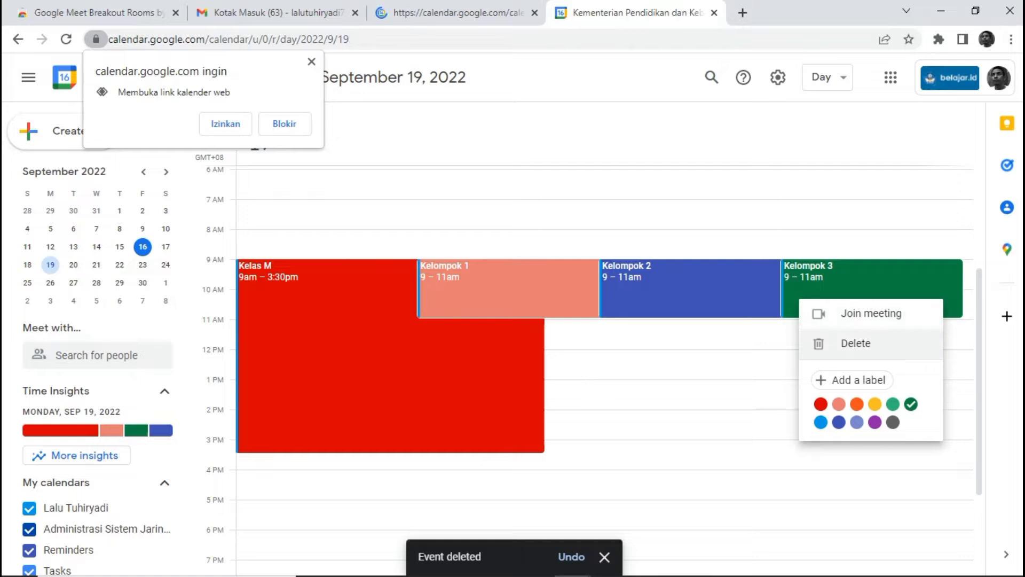
left_click(856, 343)
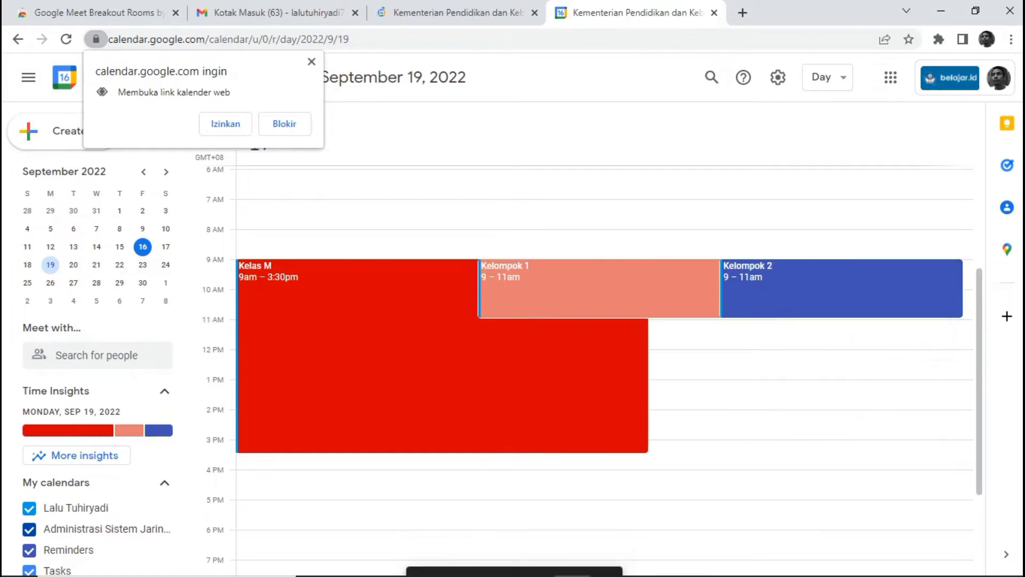
right_click(751, 298)
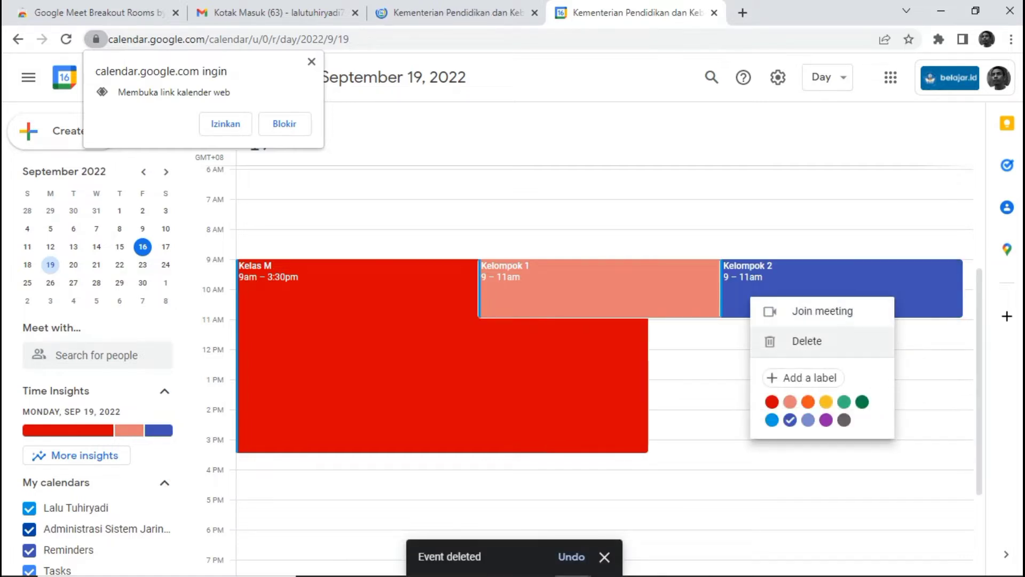
left_click(854, 342)
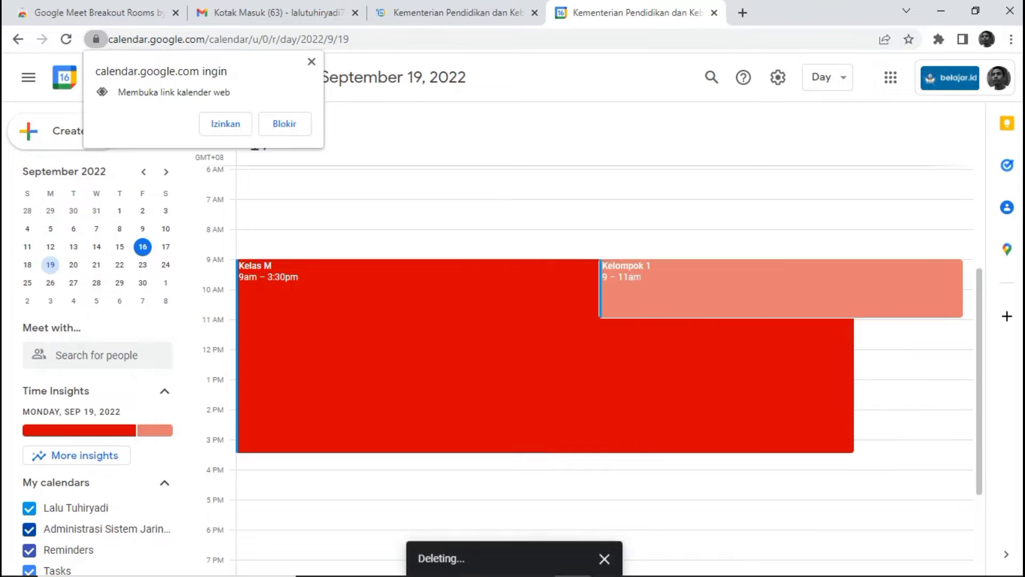
right_click(671, 301)
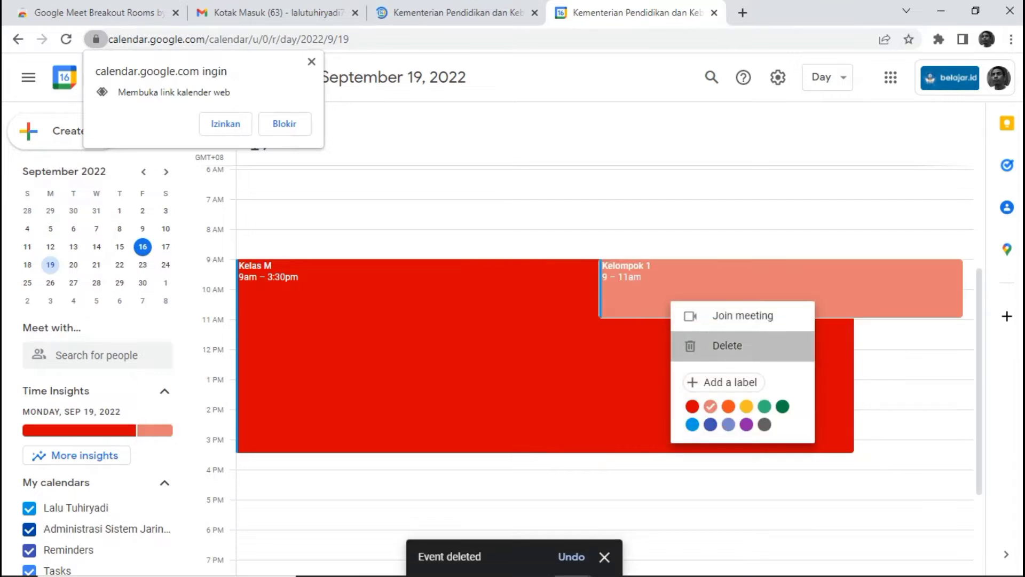
left_click(721, 346)
right_click(614, 323)
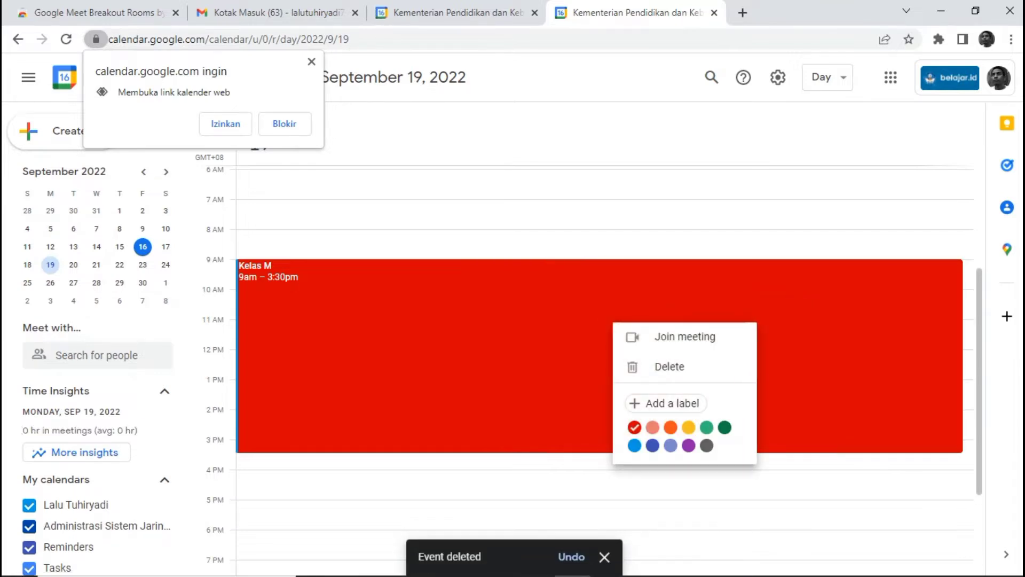
left_click(670, 366)
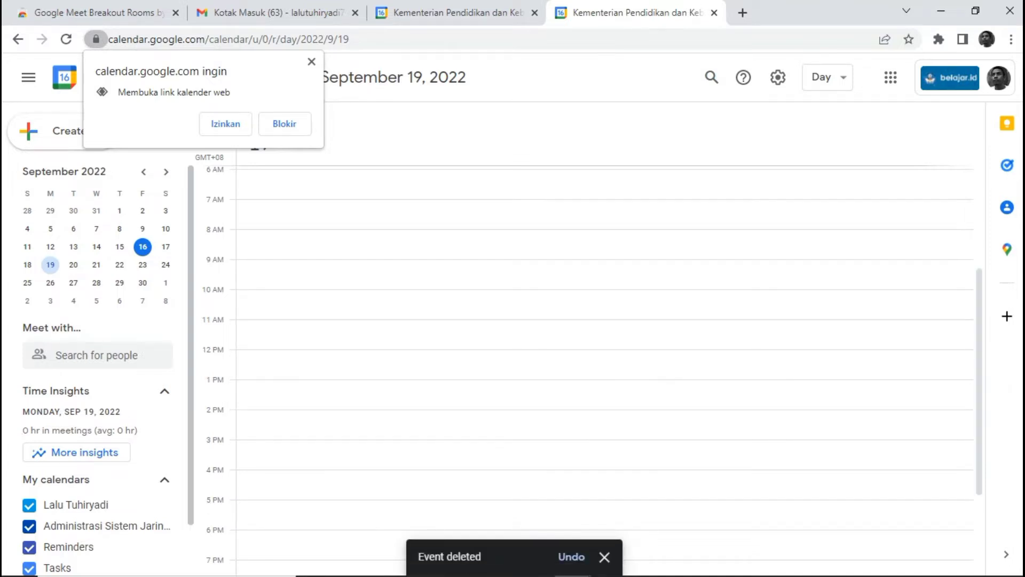
left_click(73, 264)
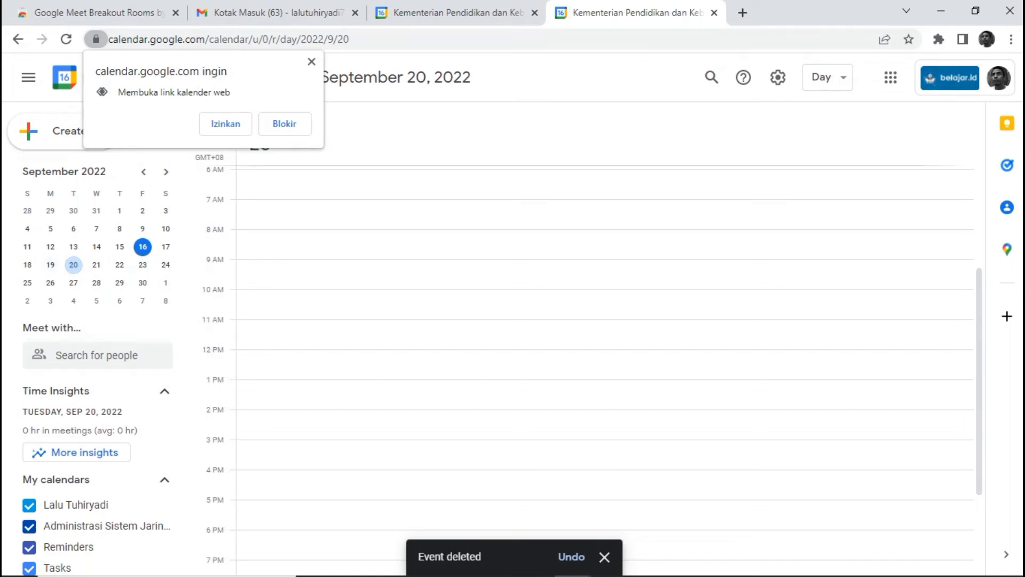
Start a new 9am event on September 20 titled 'Kelas G'
double_click(518, 274)
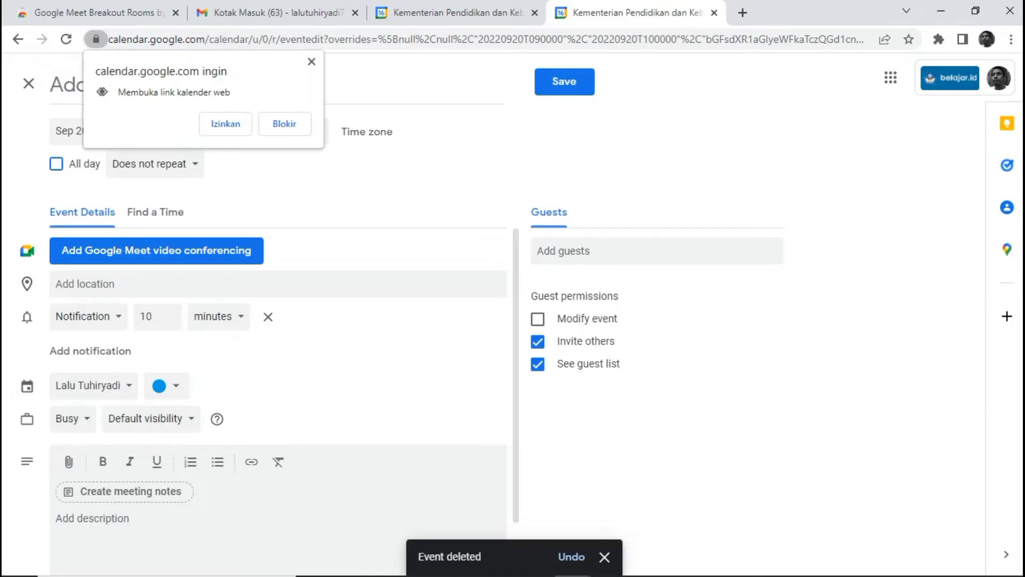
left_click(312, 62)
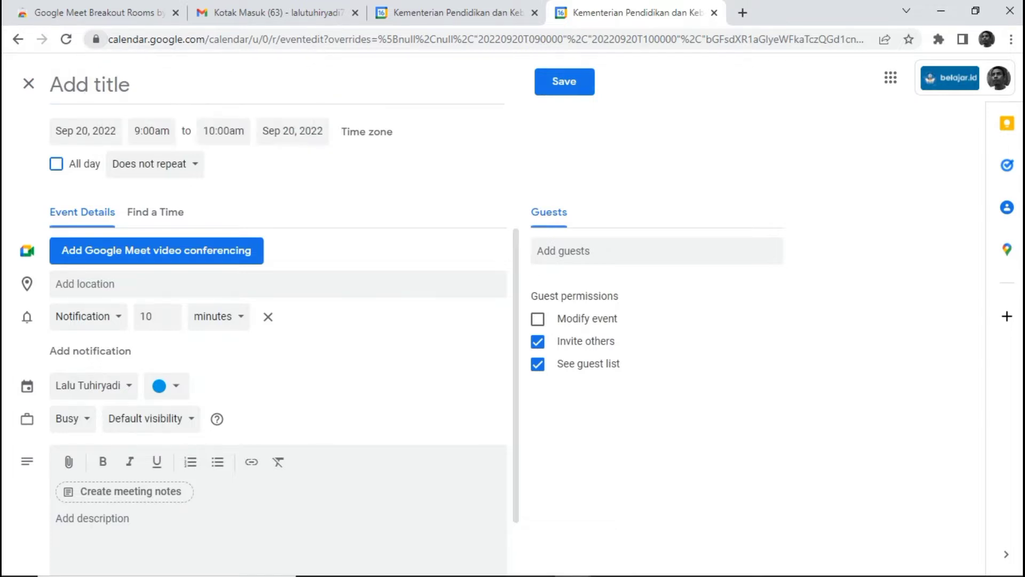
left_click(93, 84)
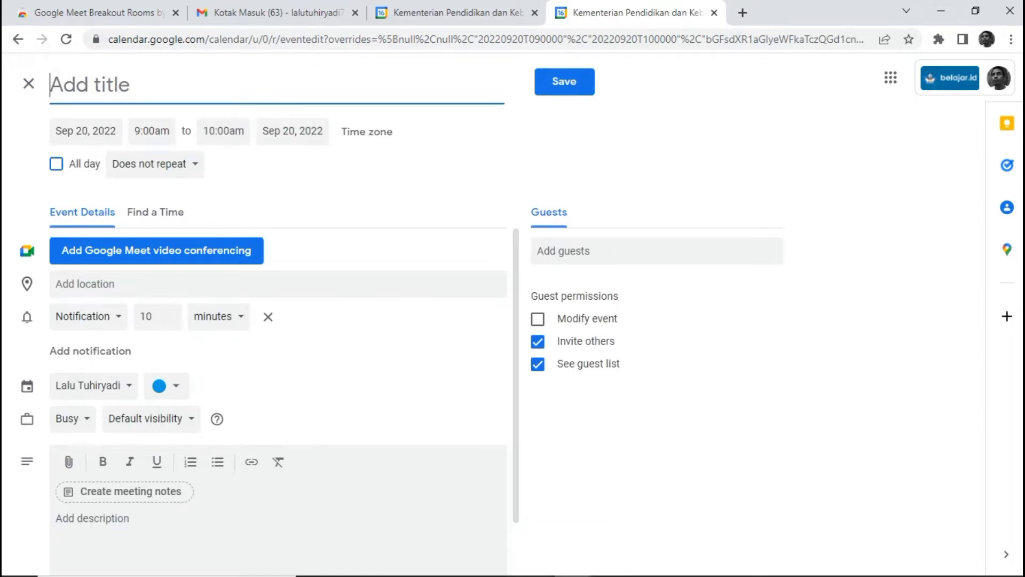
type("K")
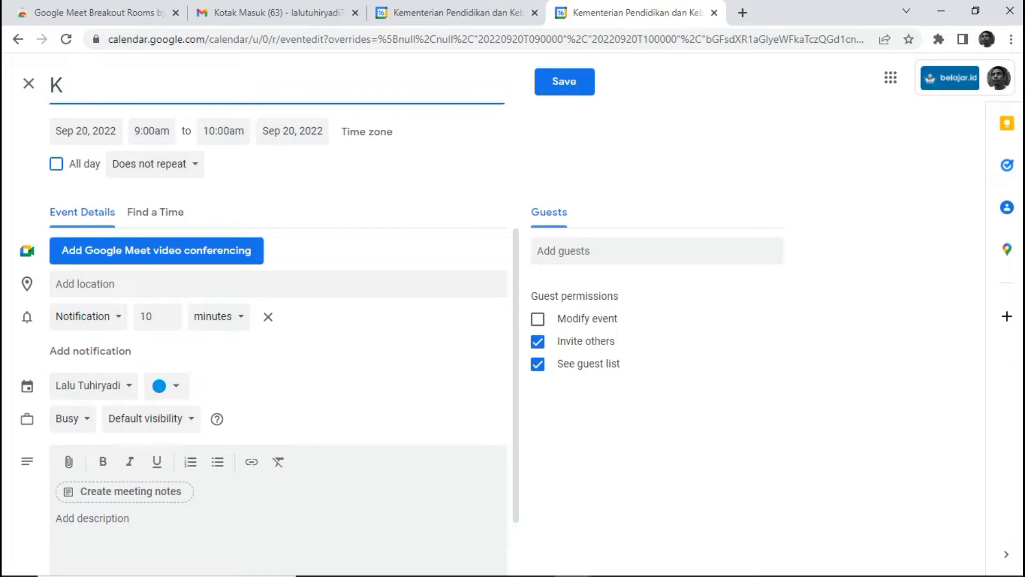
type("elas G")
left_click(152, 131)
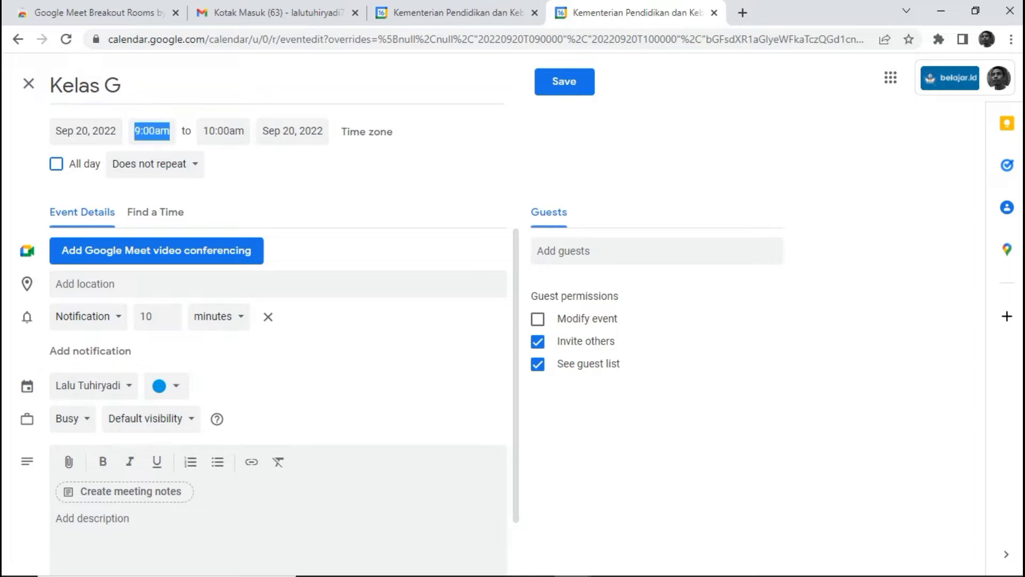
Set the Kelas G end time to 2:00pm and save the event
key("Tab")
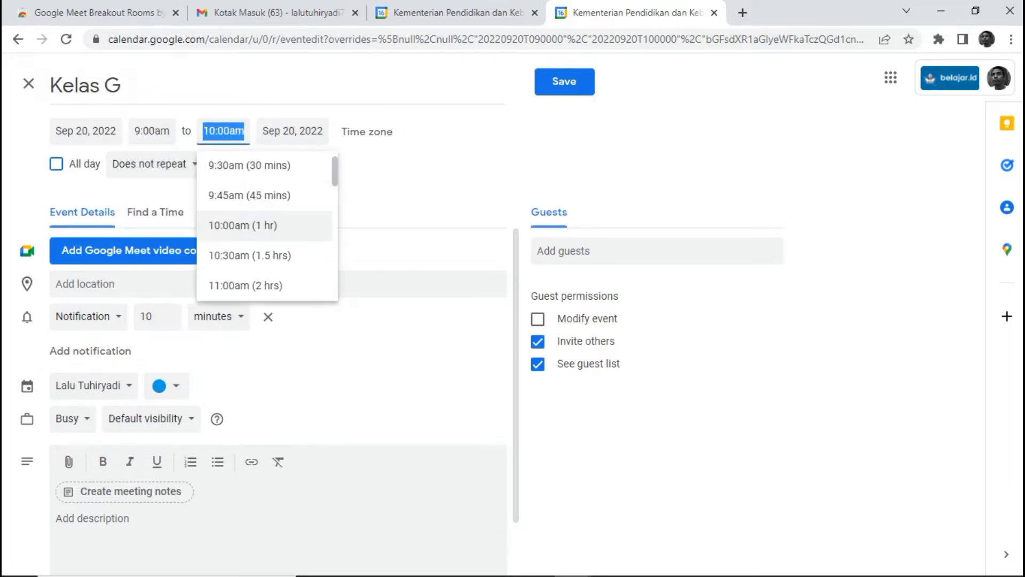
key("Return")
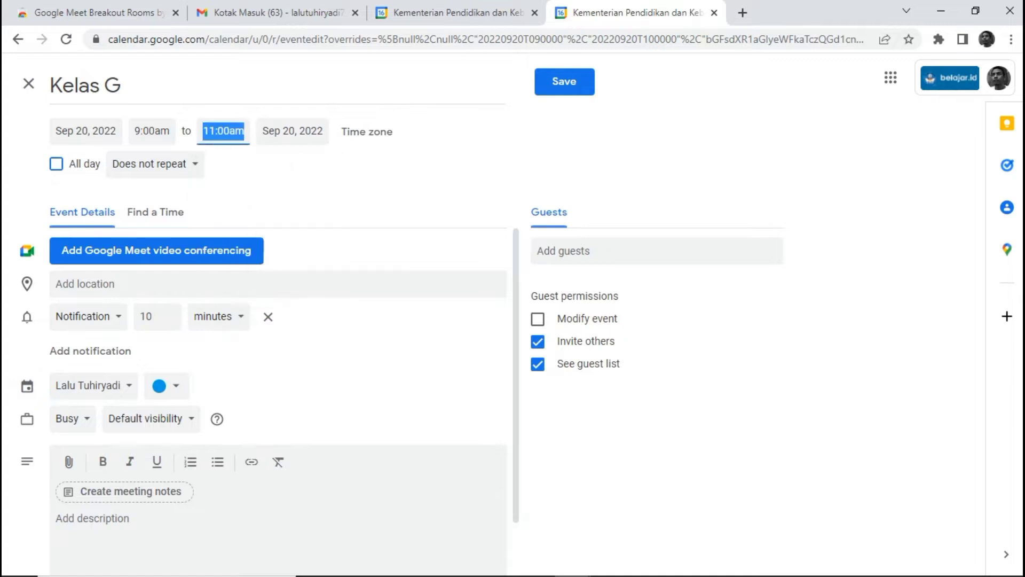
left_click(234, 131)
key("Up")
key("Up")
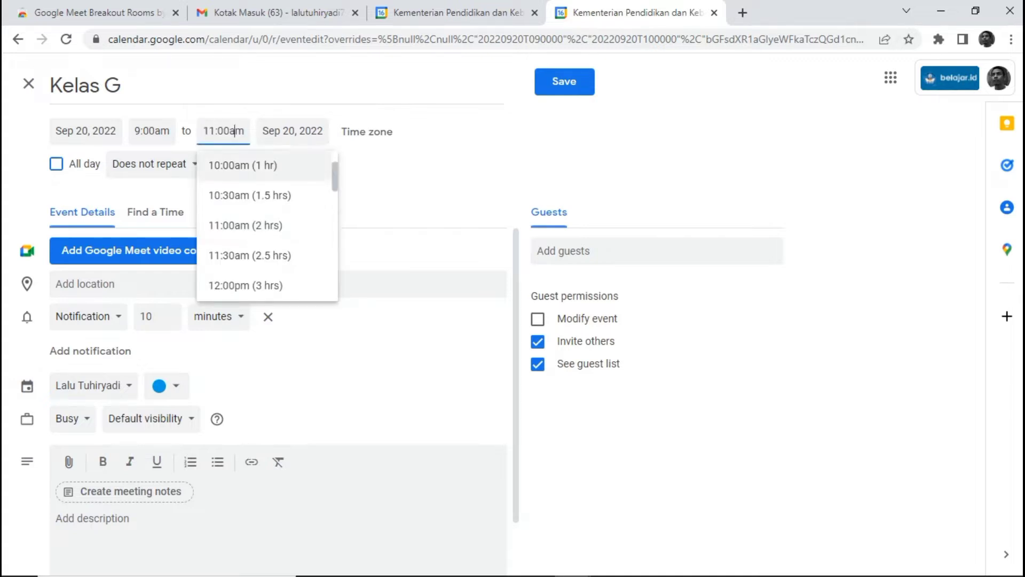
mouse_move(335, 176)
left_mouse_down()
mouse_move(335, 199)
mouse_move(335, 189)
left_mouse_up()
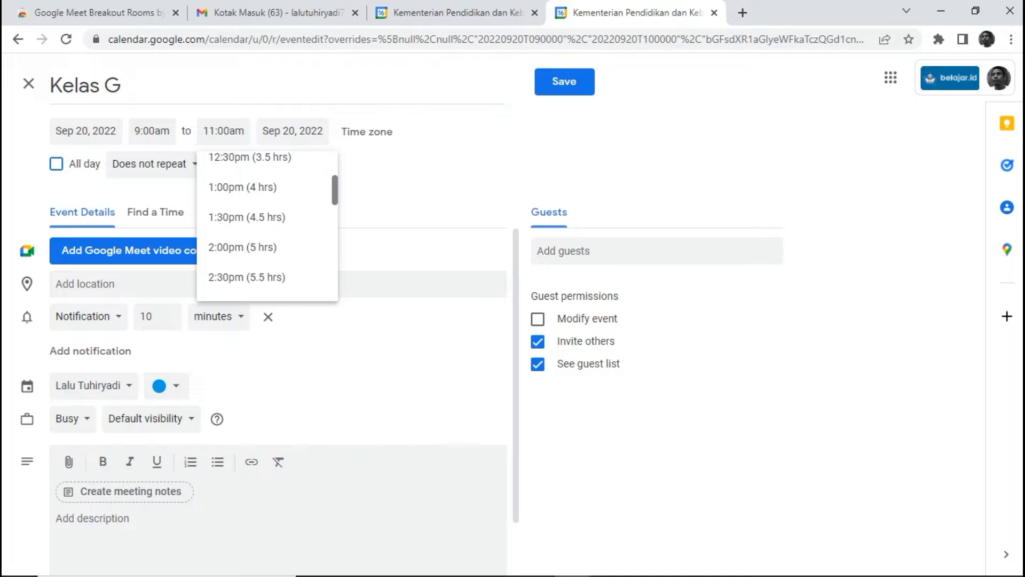
left_click_drag(335, 190, 335, 191)
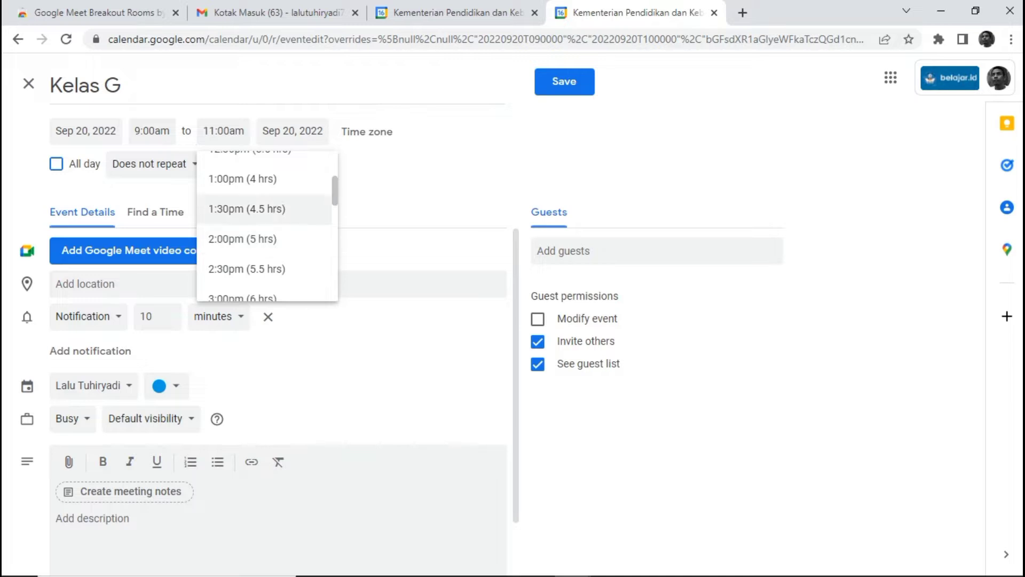
left_click(243, 238)
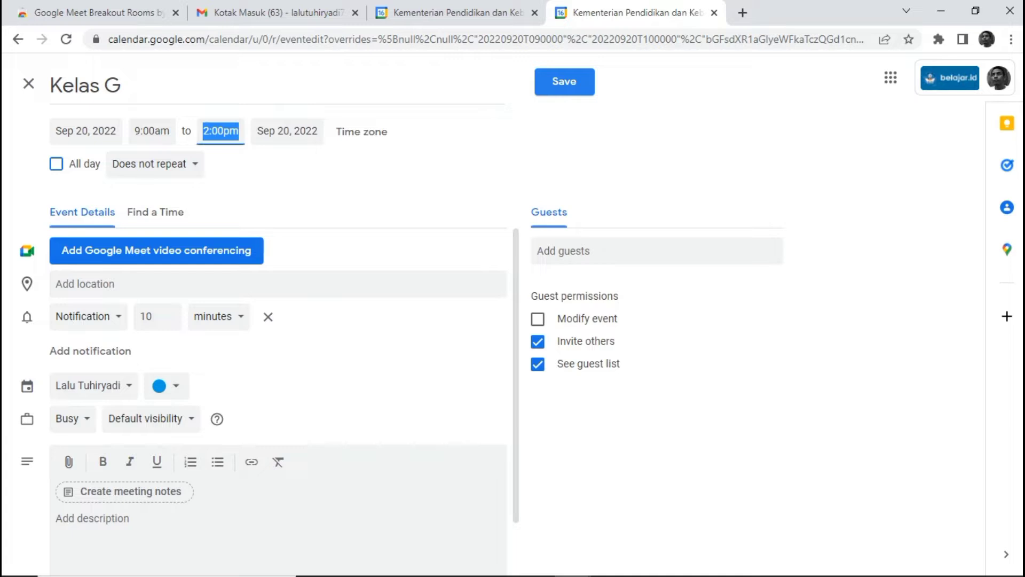
key("ctrl+s")
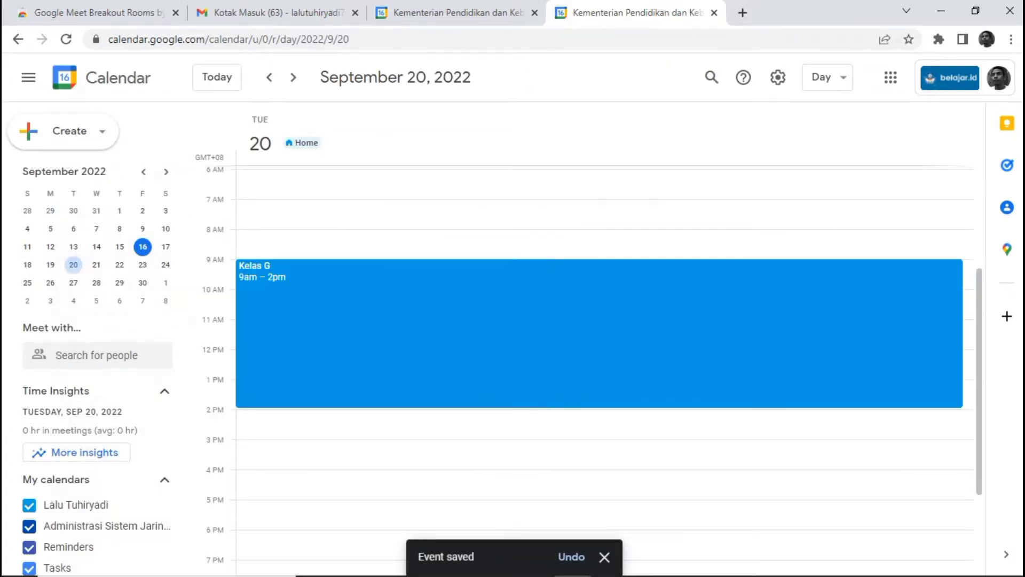
Drag the Kelas G event's end up to 10:30am so it runs 9–10:30am
left_click(599, 334)
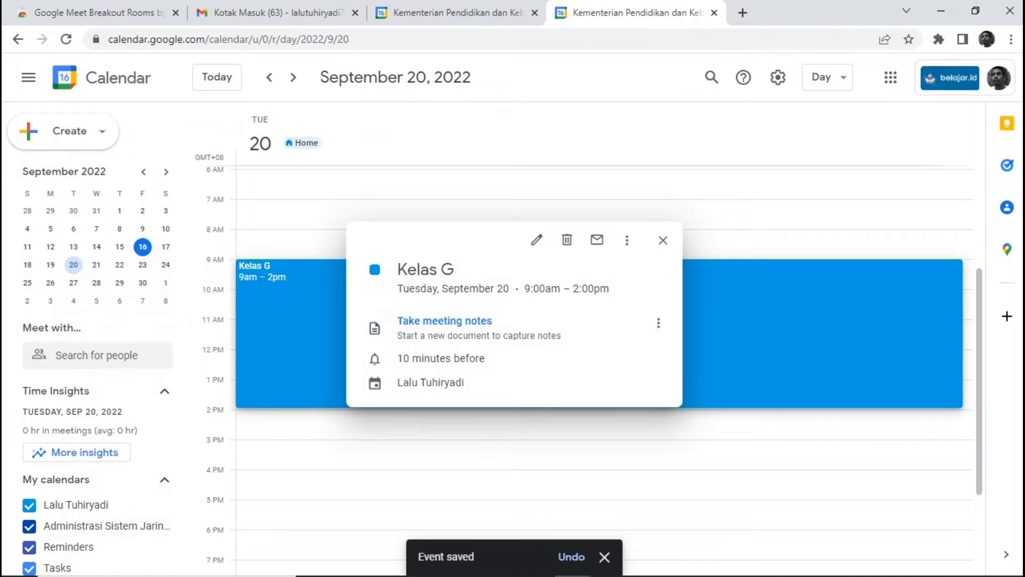
left_click(663, 240)
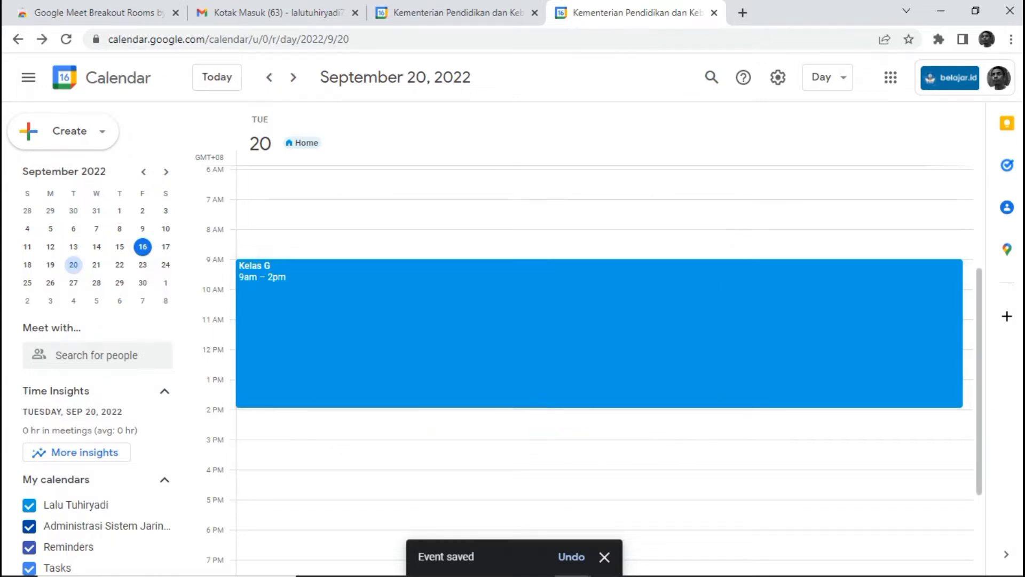
left_click_drag(598, 407, 598, 302)
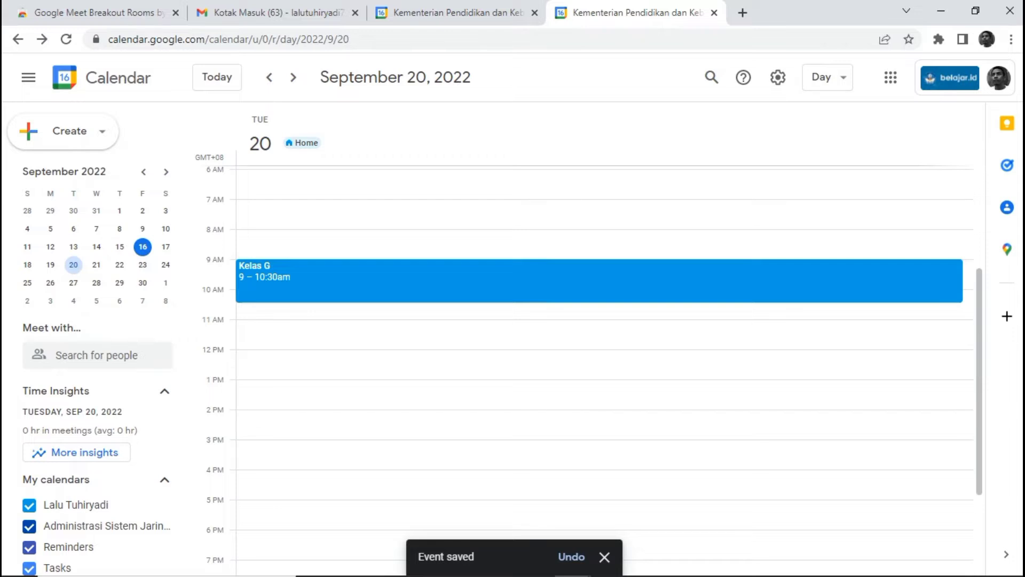
Create a Kelompok 1 event below Kelas G and colour it Banana yellow
left_click(598, 282)
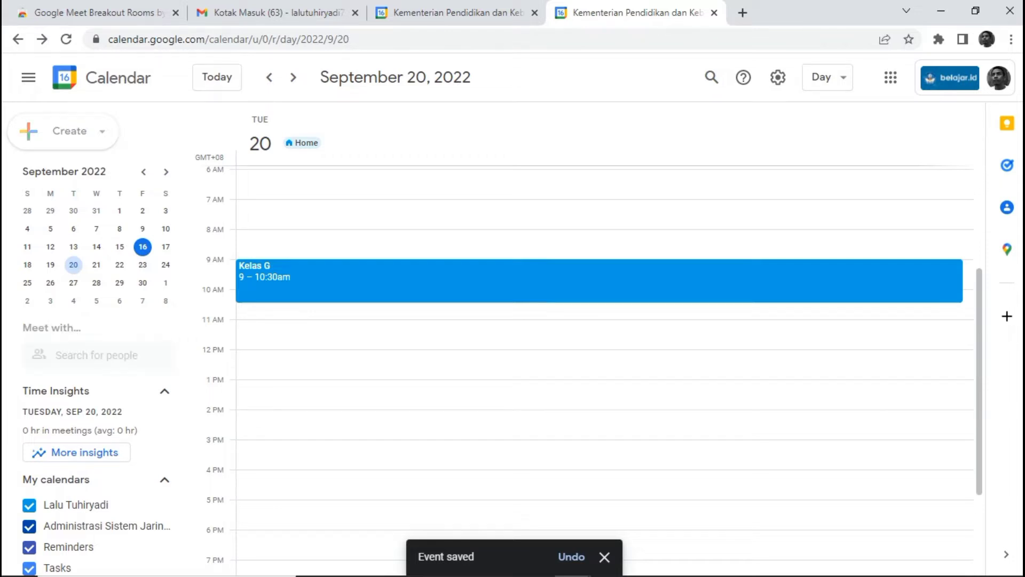
left_click(526, 311)
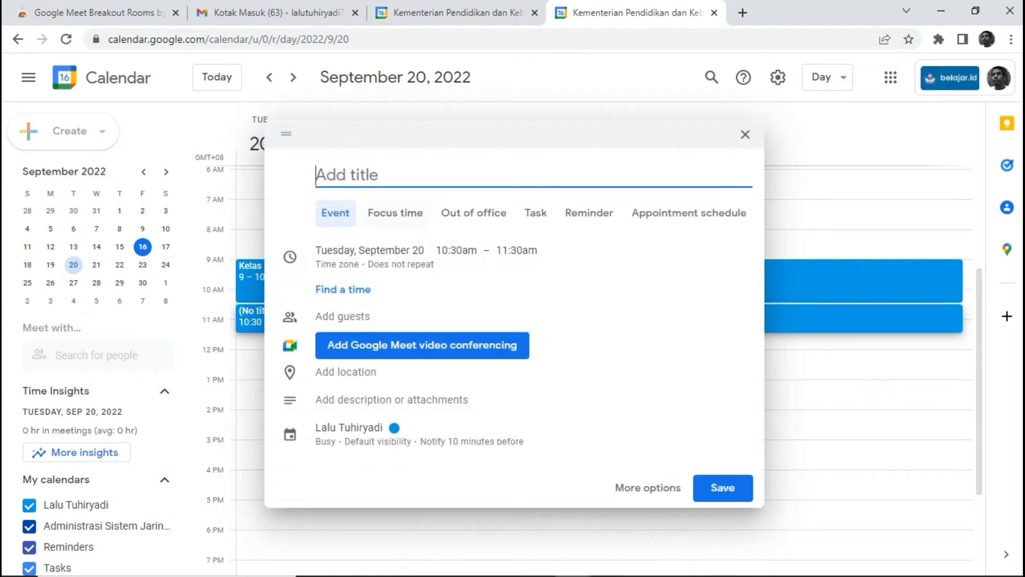
type("Ke")
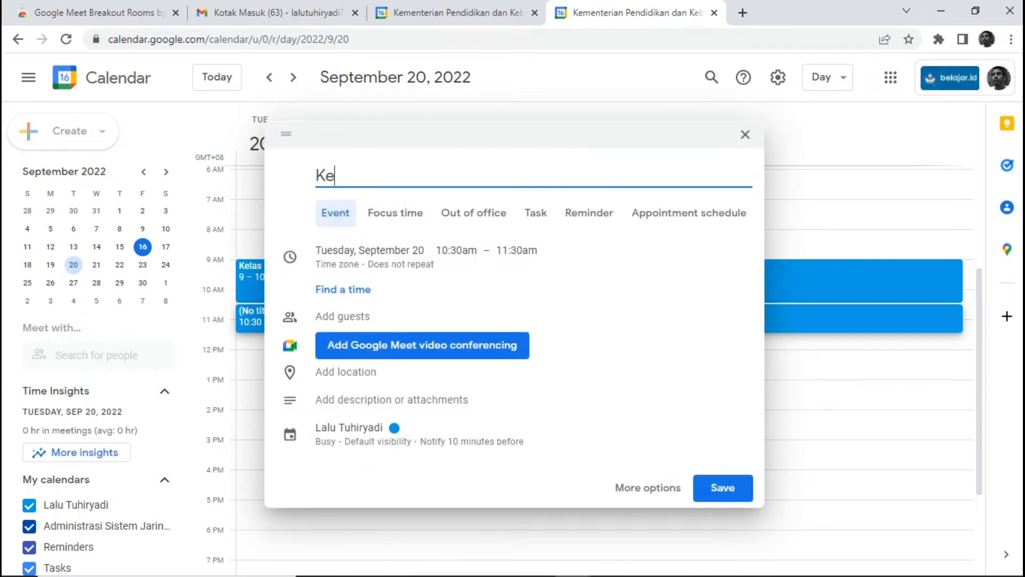
type("lompok 1")
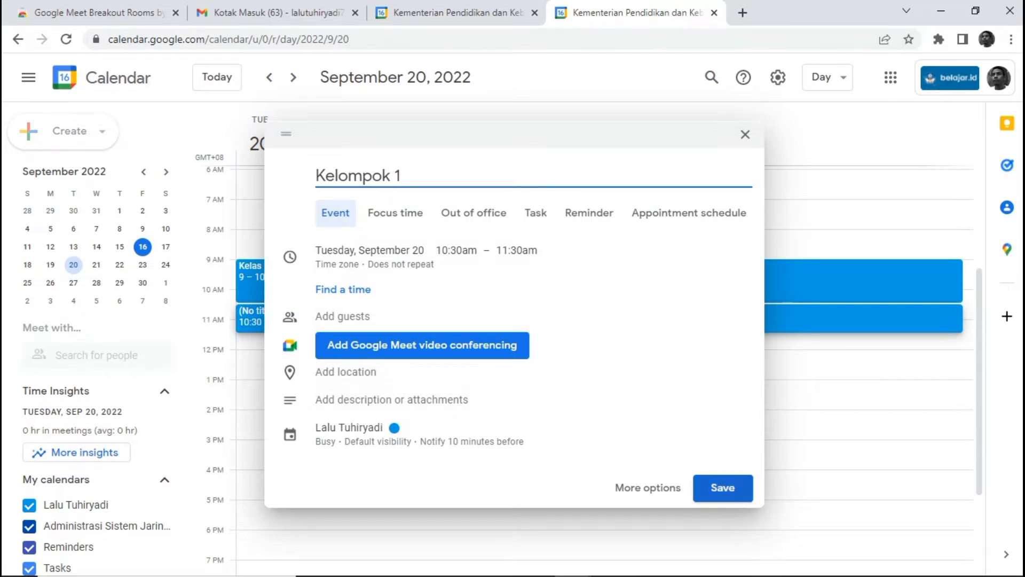
left_click(723, 488)
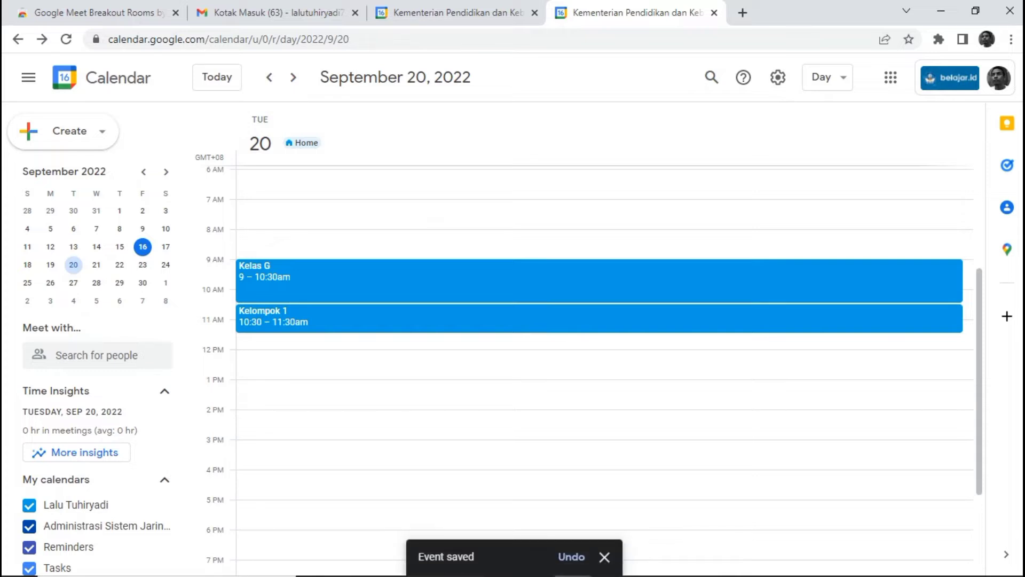
right_click(376, 323)
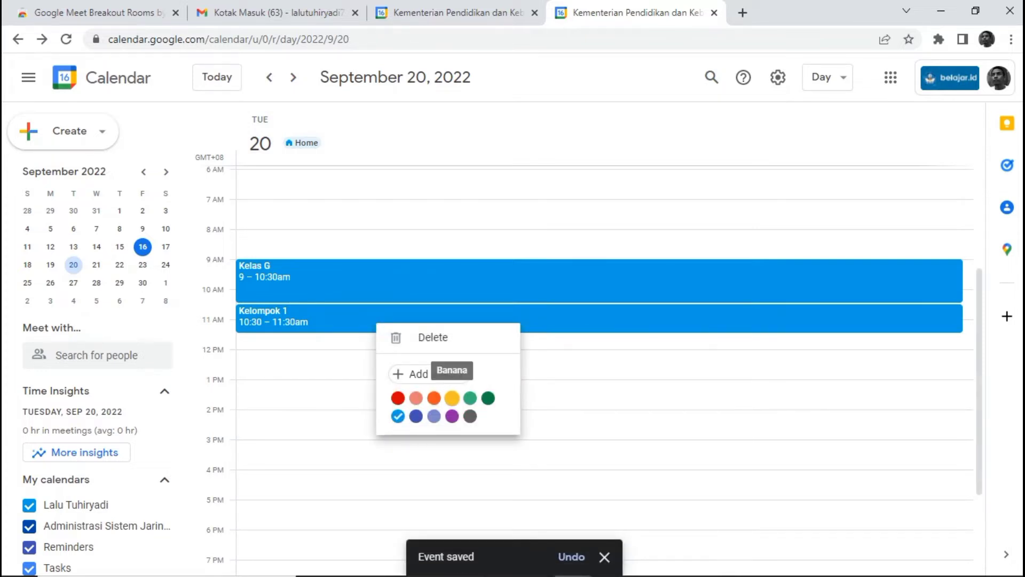
left_click(452, 398)
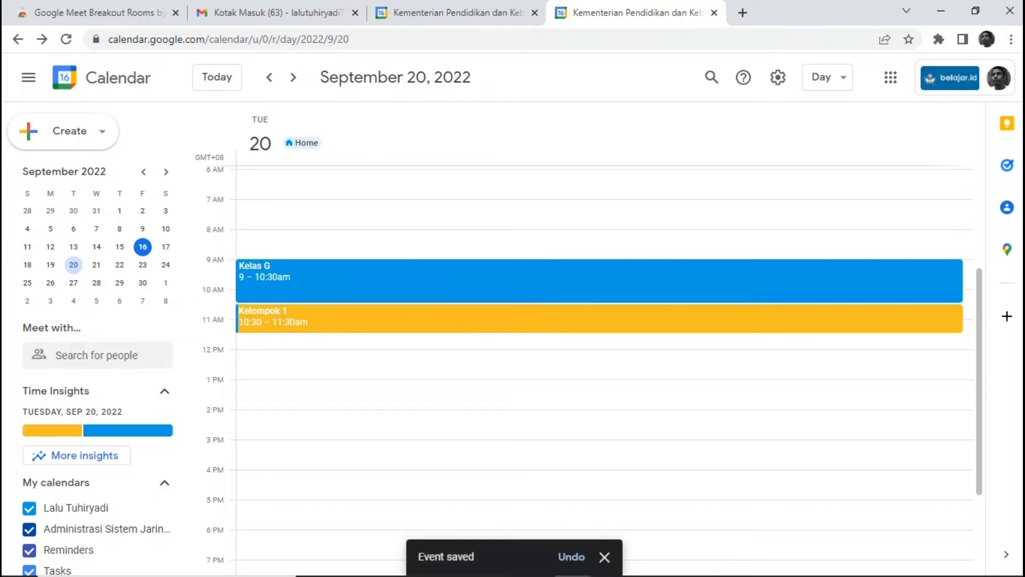
Move Kelompok 1 to 9–10am and shorten Kelas G to end at 10am
right_click(295, 95)
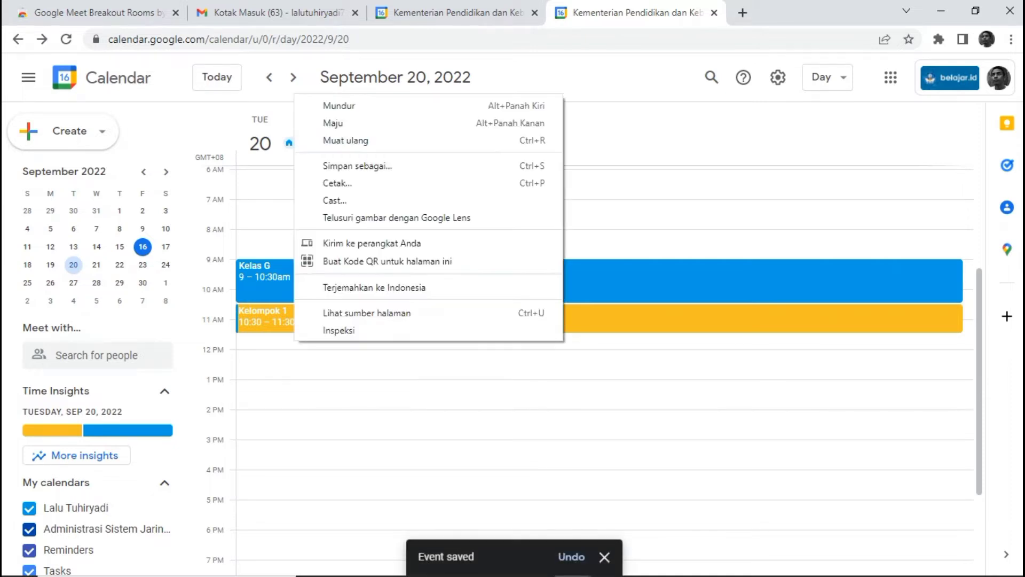
left_click(282, 324)
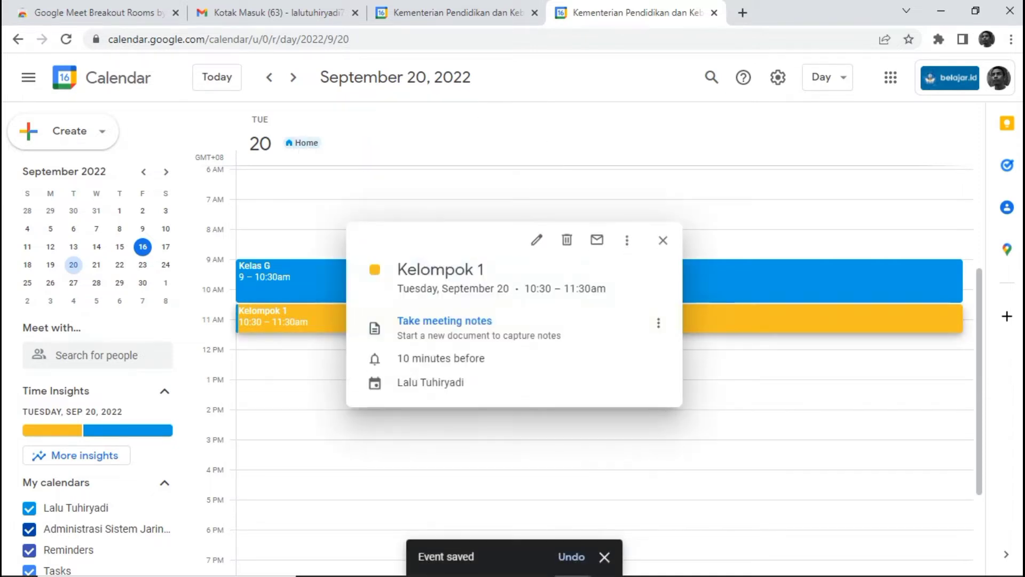
left_click_drag(281, 323, 282, 294)
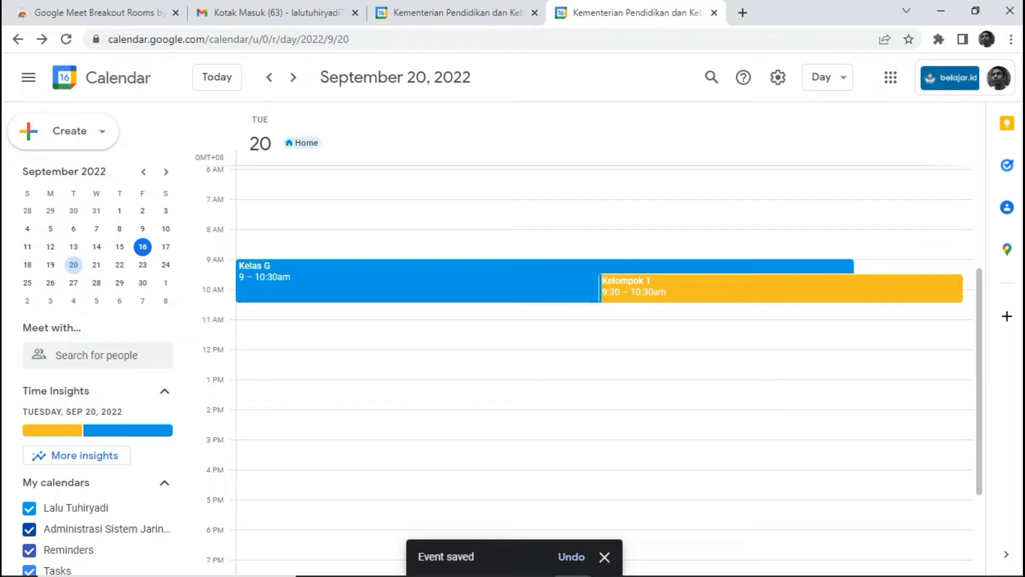
left_click_drag(282, 301, 282, 287)
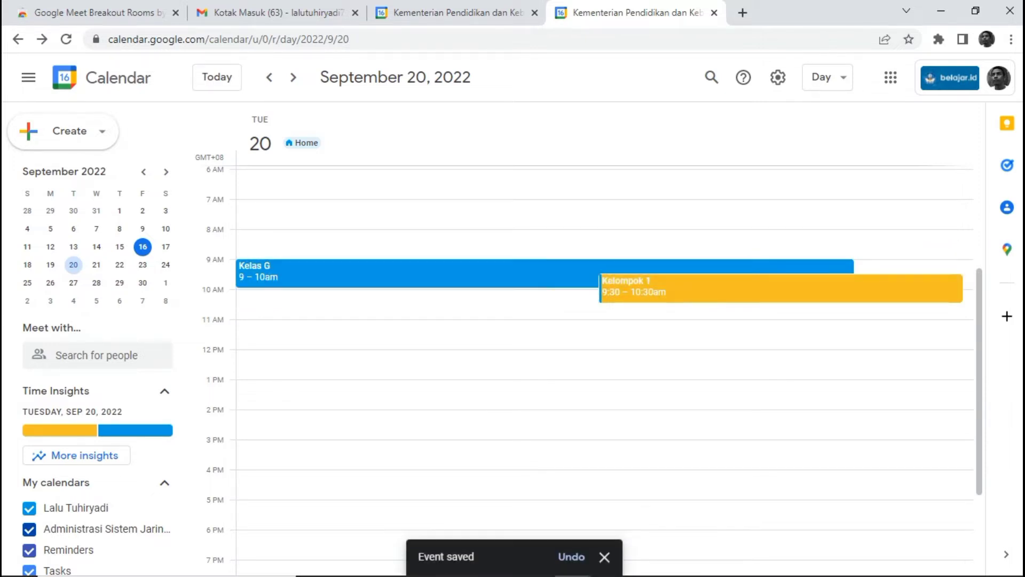
left_click_drag(694, 291, 694, 276)
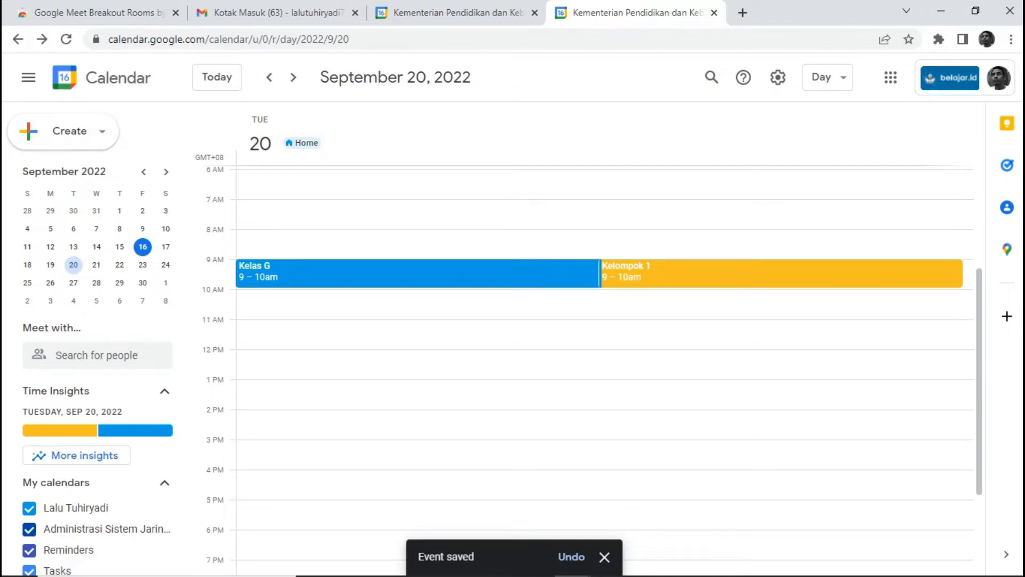
Create a Kelompok 2 event and move it to 9–10am
double_click(694, 276)
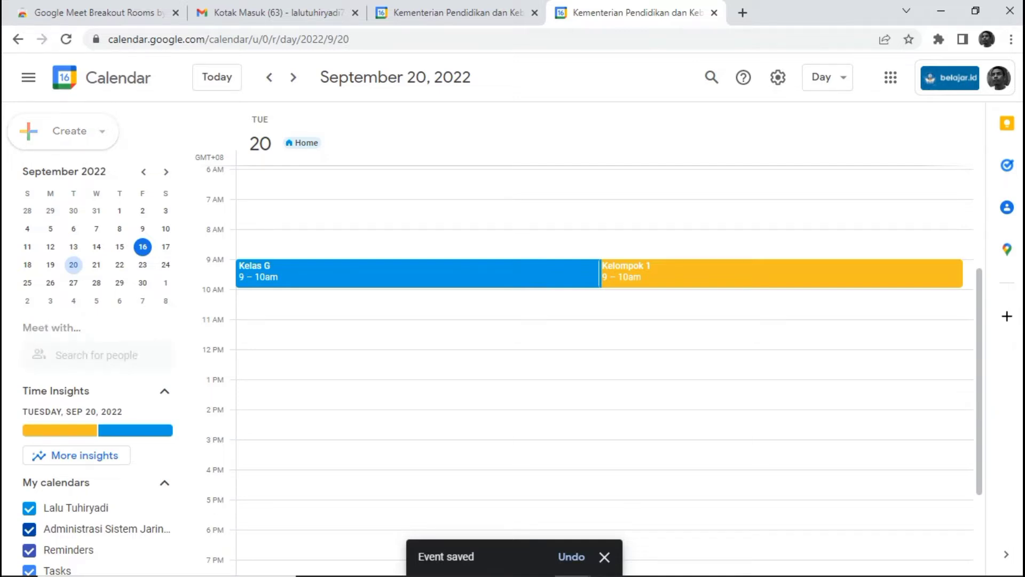
double_click(534, 312)
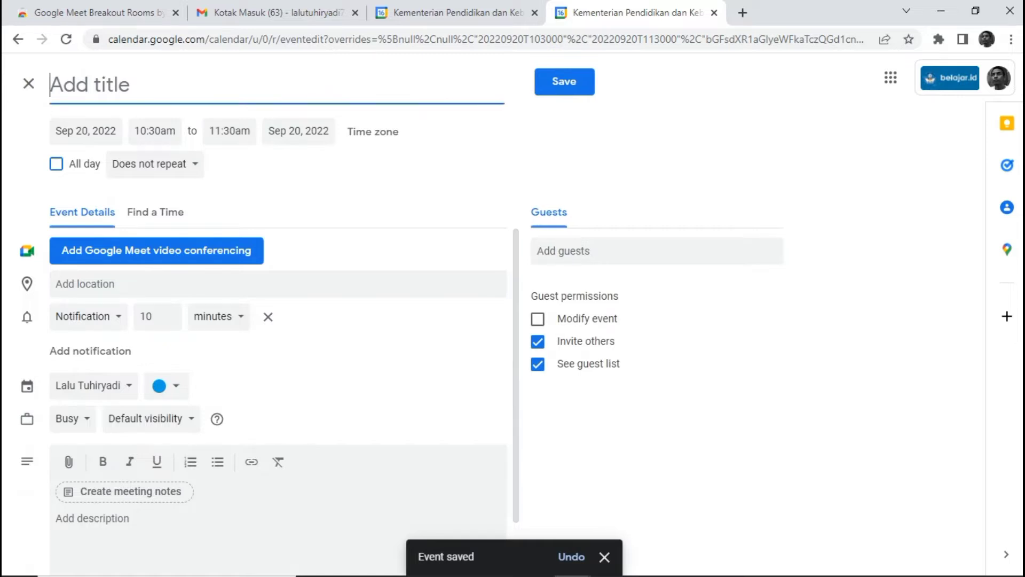
type("Ke")
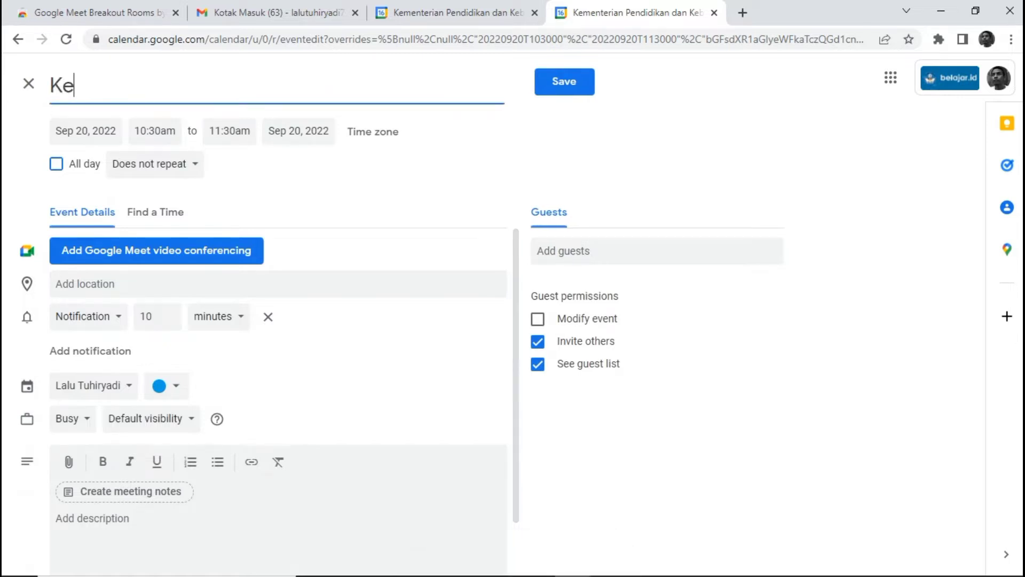
type("lompok 2")
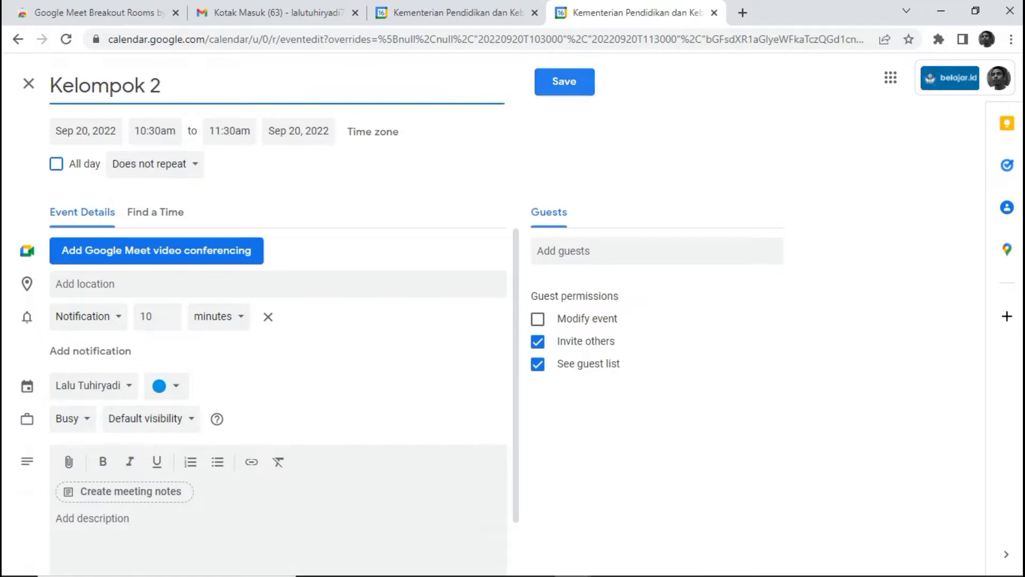
key("ctrl+s")
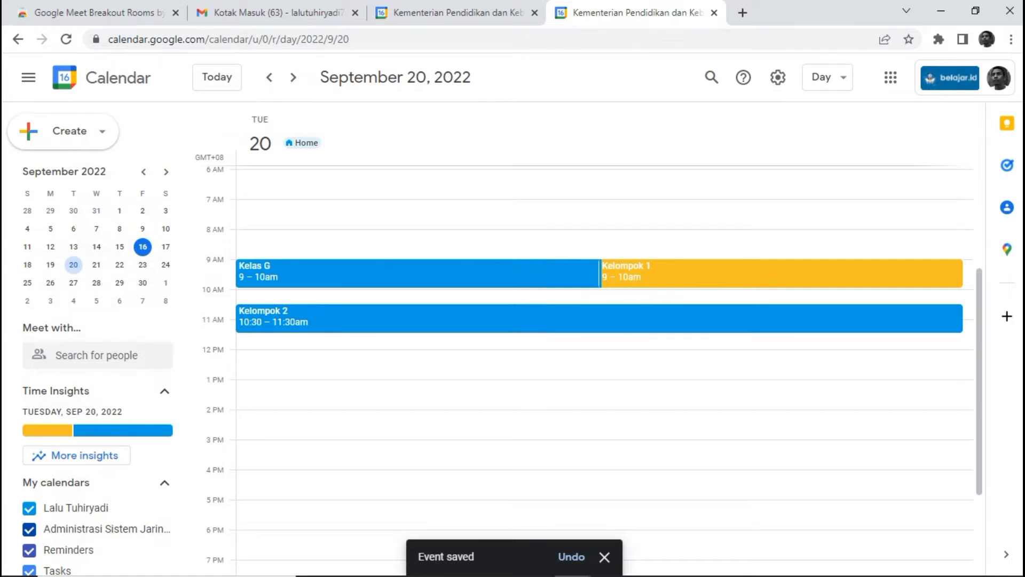
left_click_drag(599, 319, 599, 273)
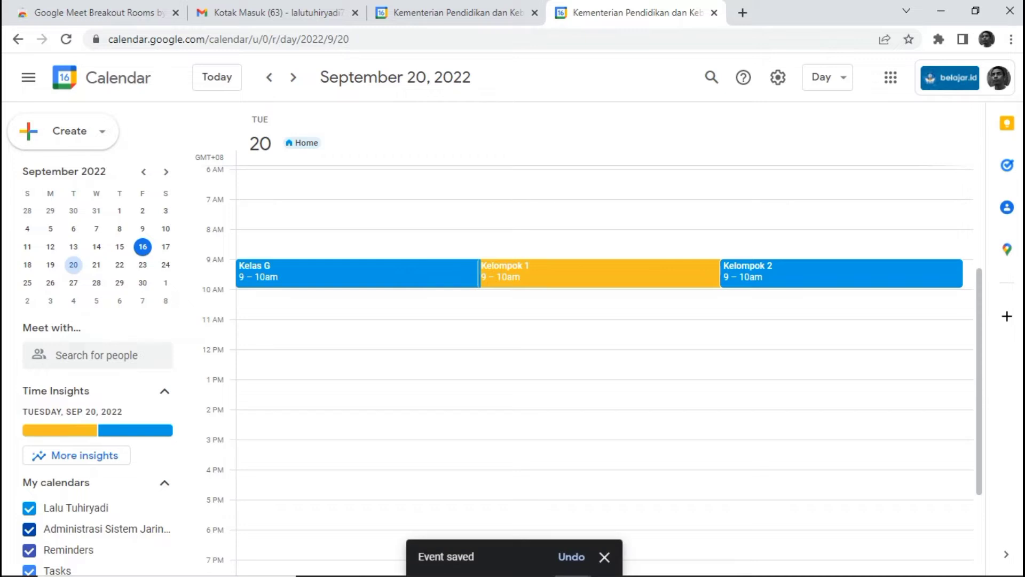
Colour Kelompok 2 Tangerine orange and start a new 10–11am event
right_click(291, 313)
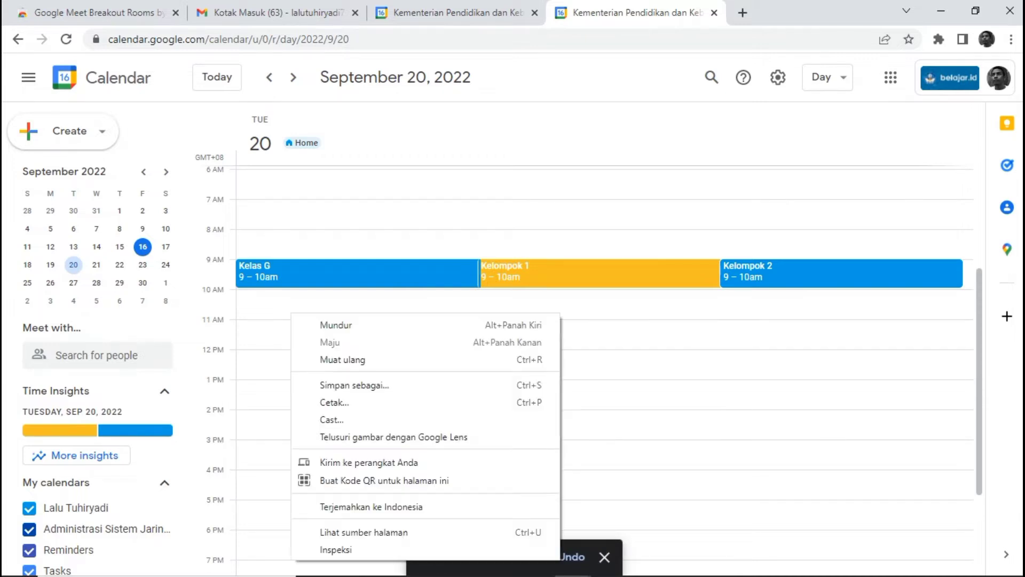
right_click(778, 275)
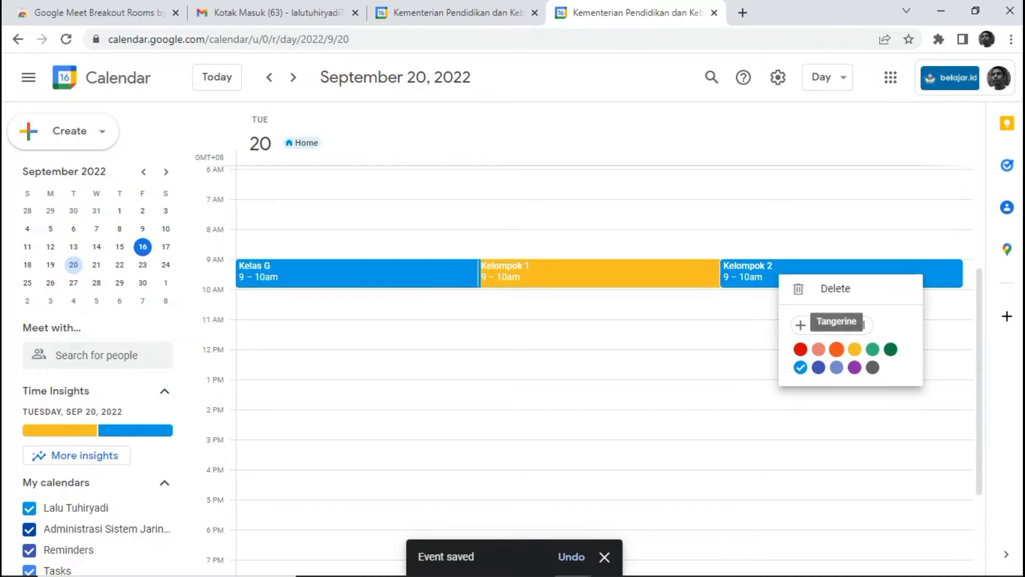
left_click(836, 349)
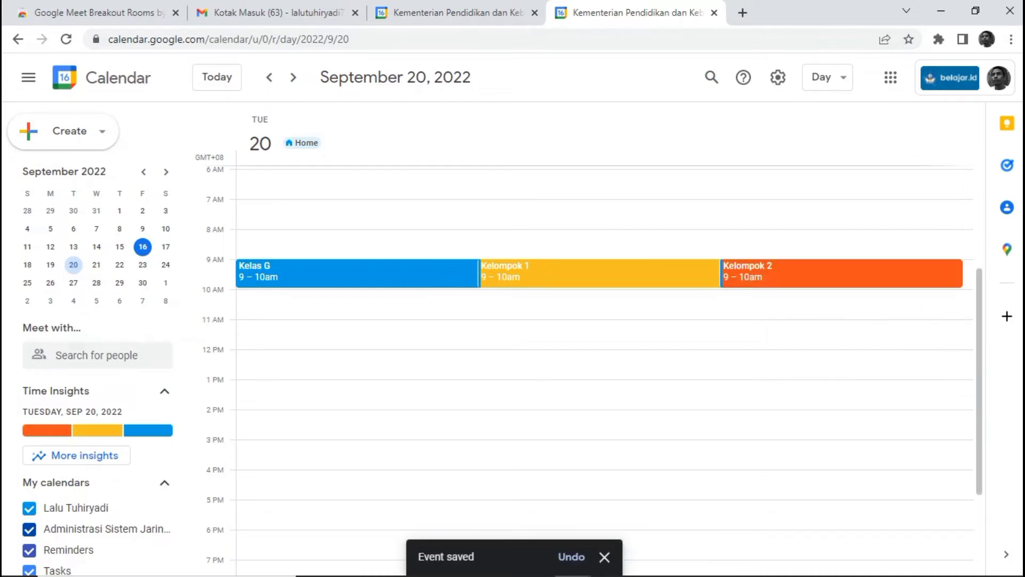
right_click(481, 303)
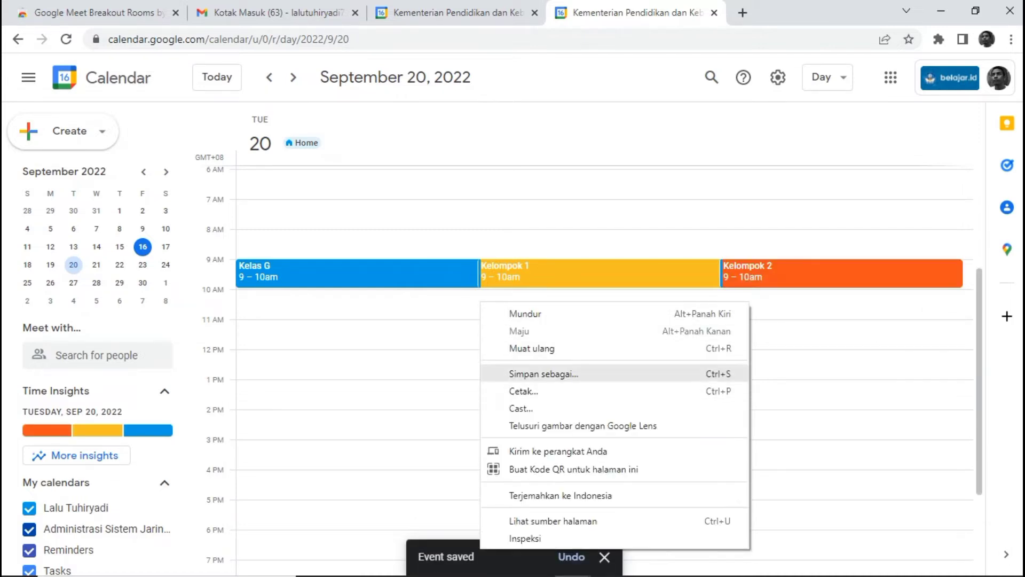
left_click(460, 306)
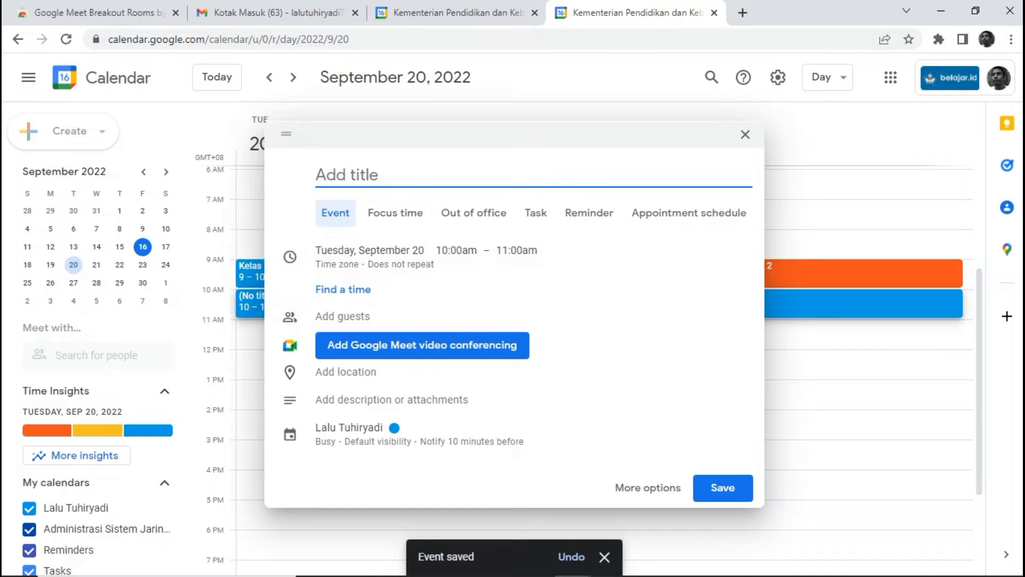
Add a Flamingo-coloured Kelompok 3 event at 9–10am, then open Kelas G in the full editor
type("Kelom")
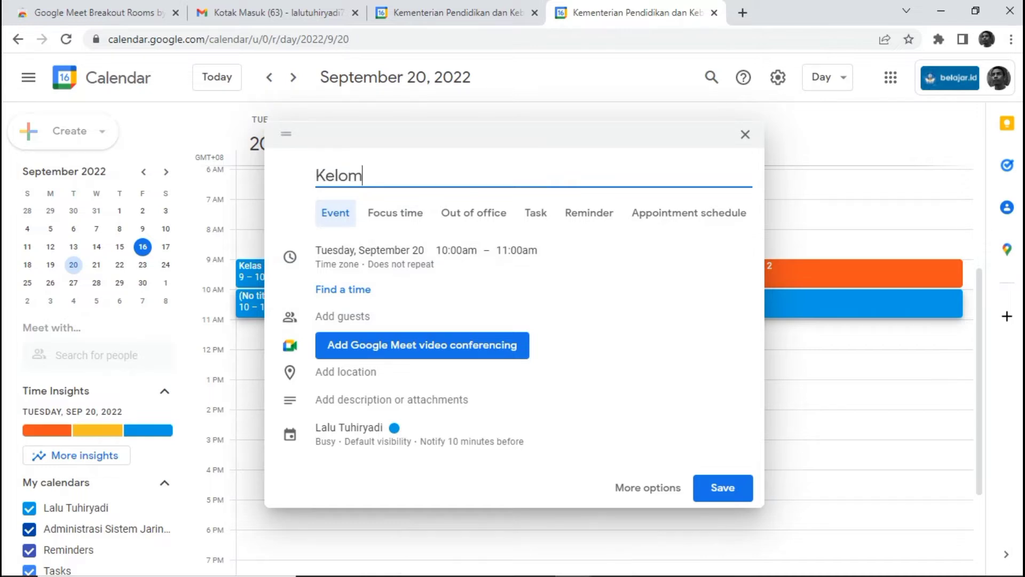
type("pok 3")
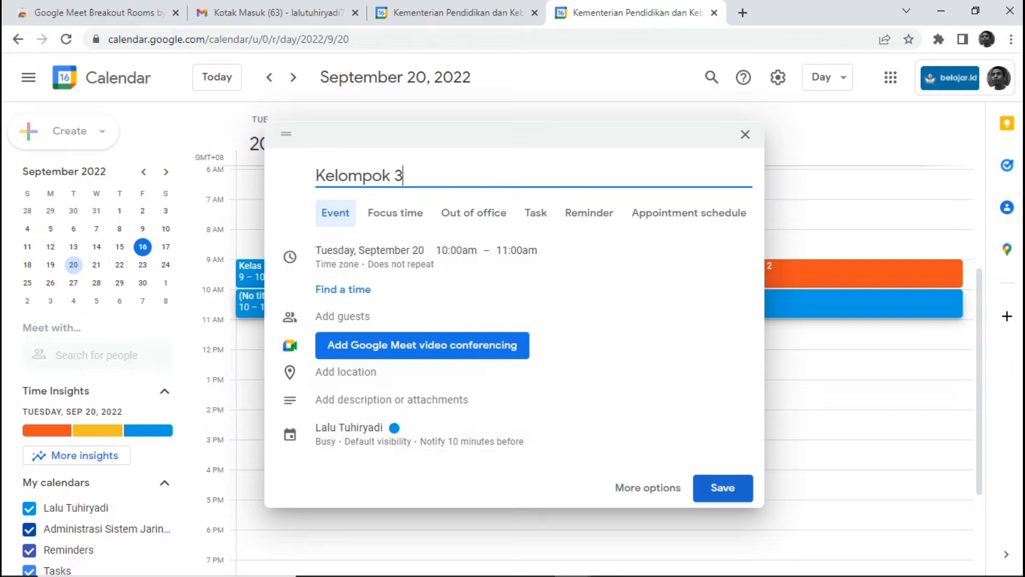
key("Return")
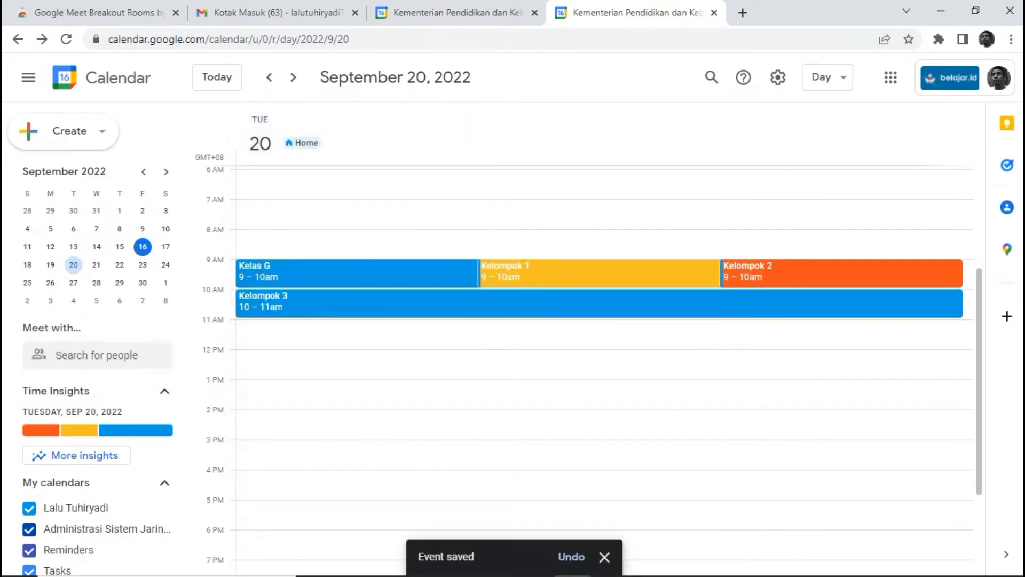
right_click(531, 314)
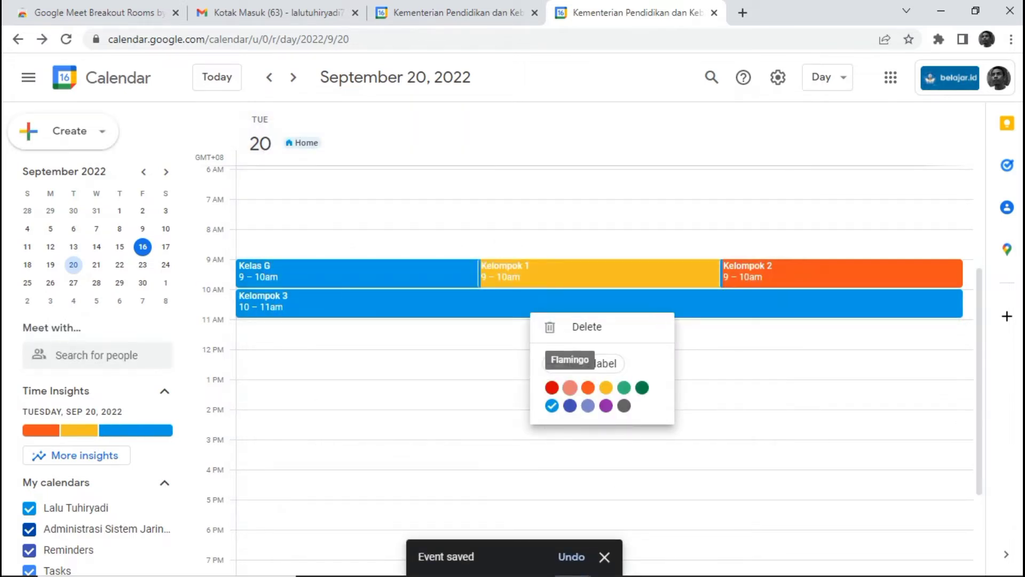
left_click(570, 387)
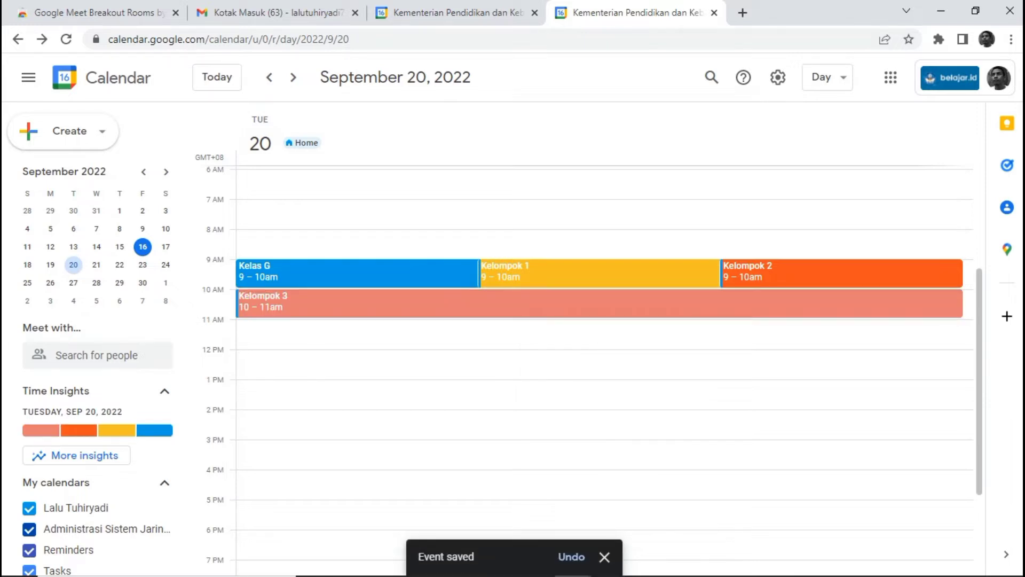
left_click_drag(545, 304, 544, 274)
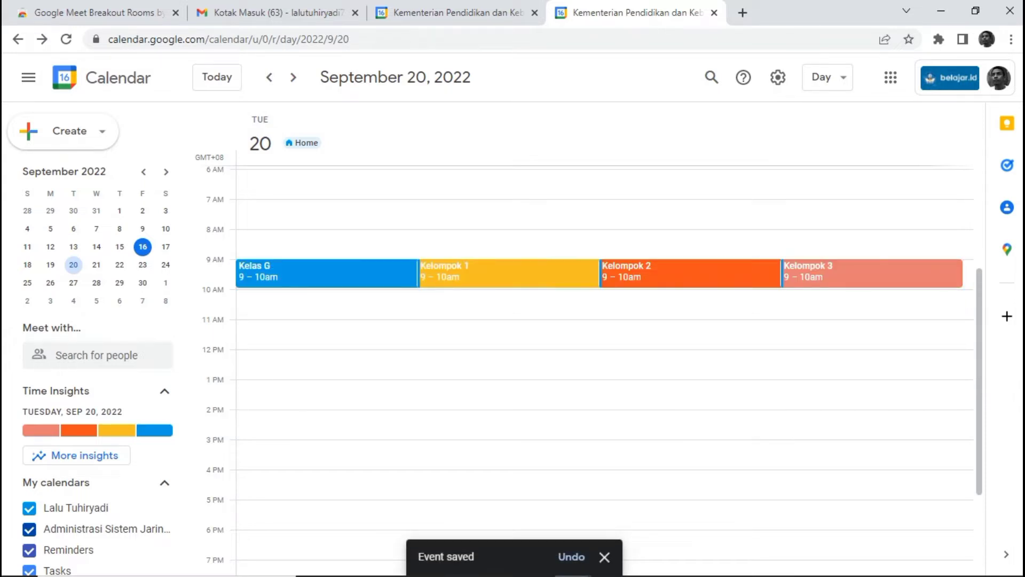
left_click(327, 274)
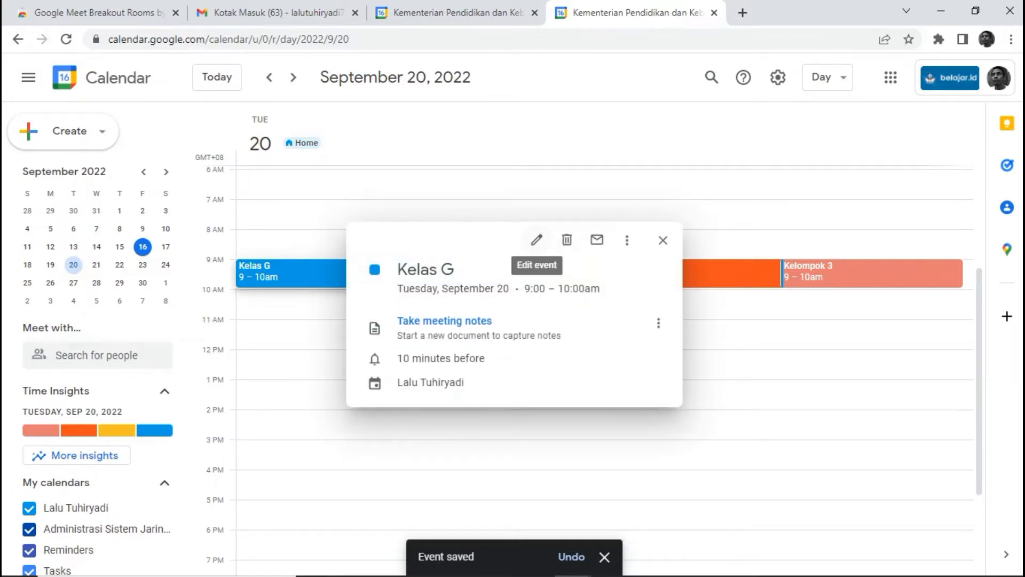
left_click(537, 240)
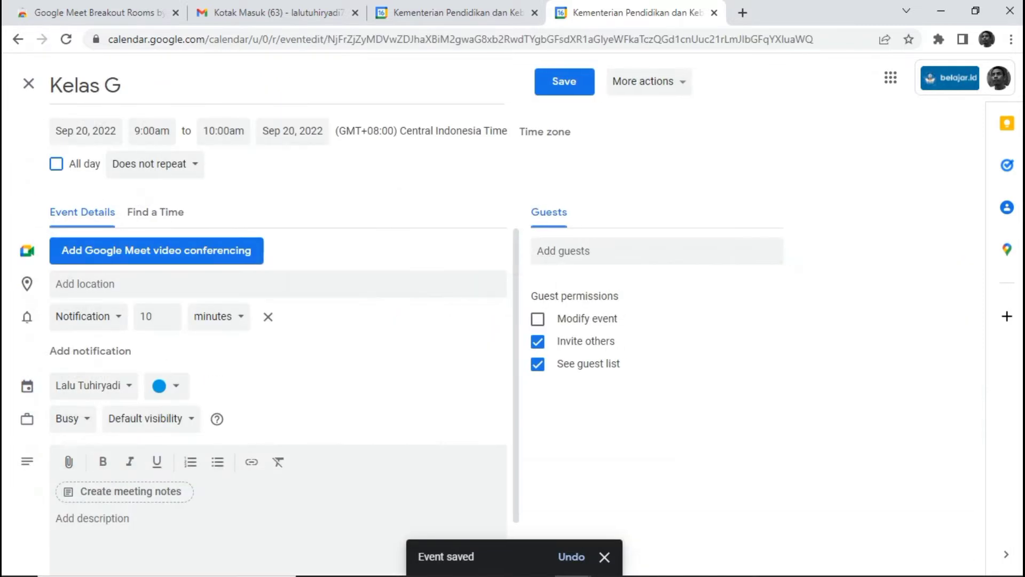
Change Kelas G's end time to 2:00pm (5 hrs) so it runs 9am–2pm, and save
left_click(224, 131)
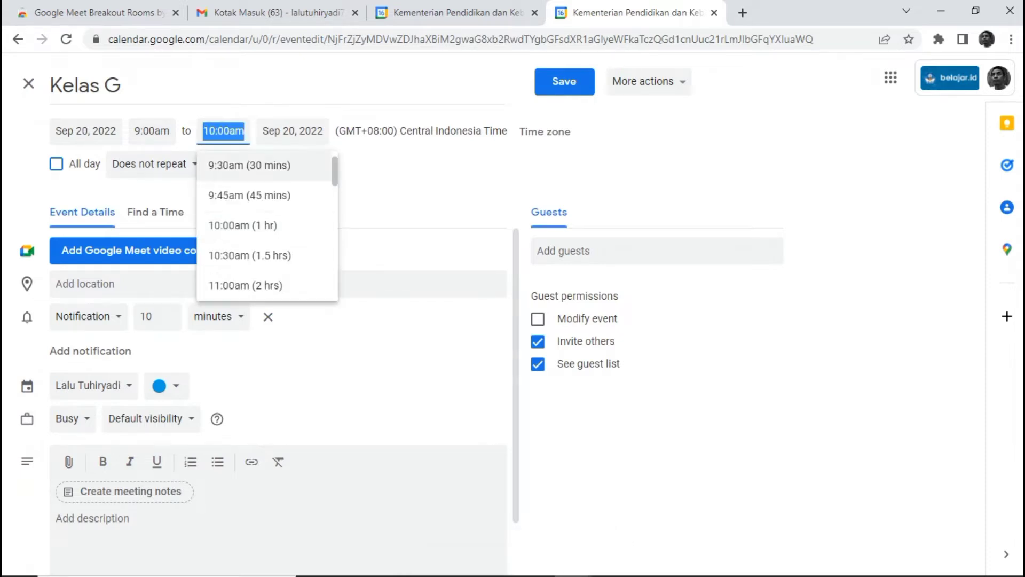
scroll(267, 225, "down", 8)
scroll(267, 224, "up", 3)
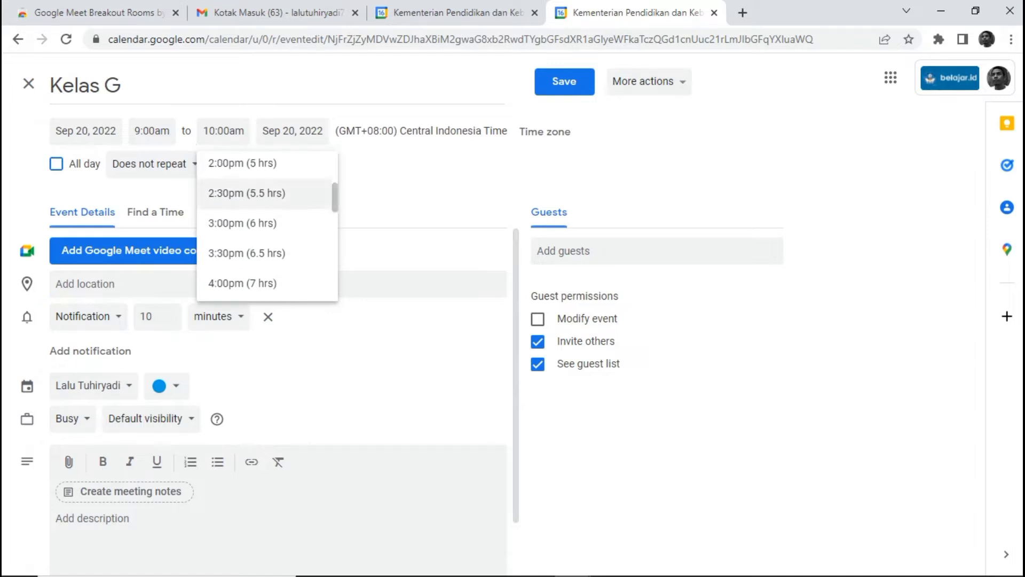
scroll(267, 227, "up", 1)
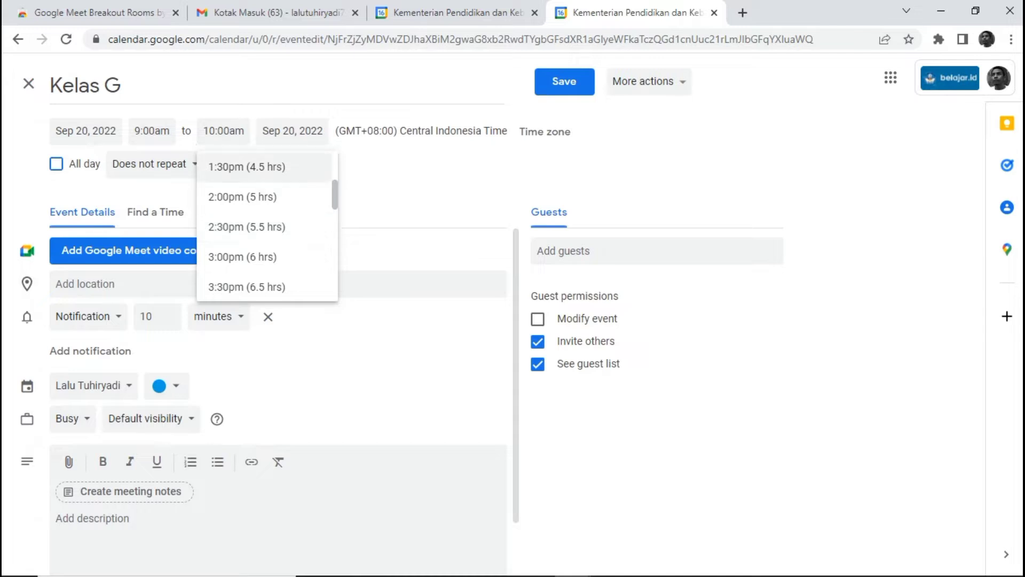
left_click(243, 196)
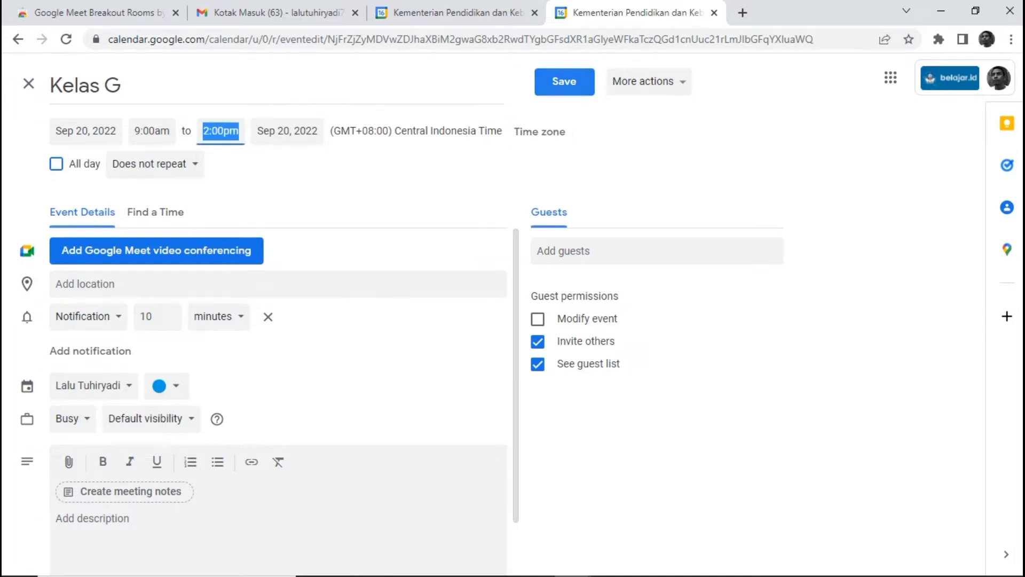
left_click(565, 82)
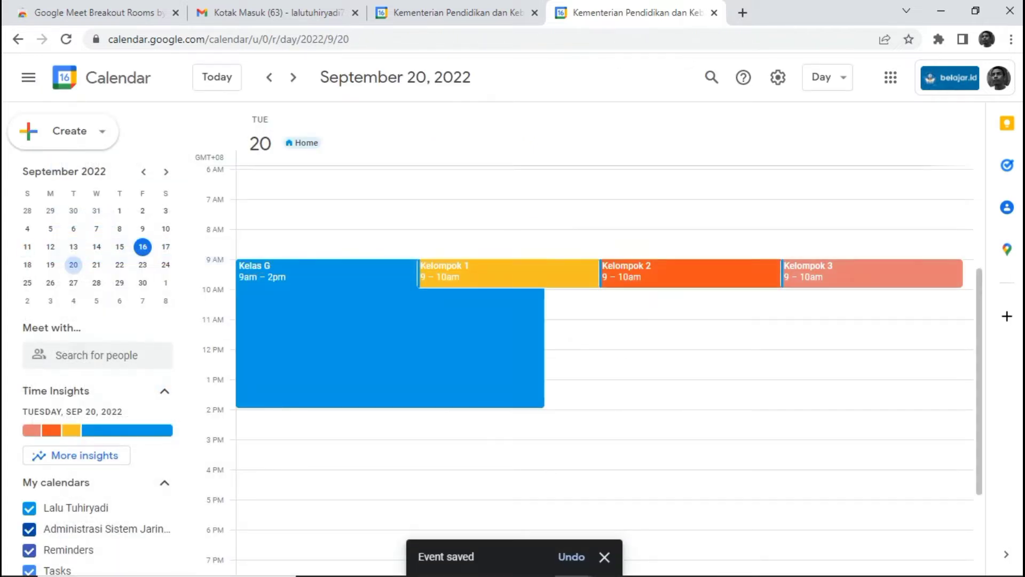
Open the Kelompok 1 event in the full editor
right_click(575, 277)
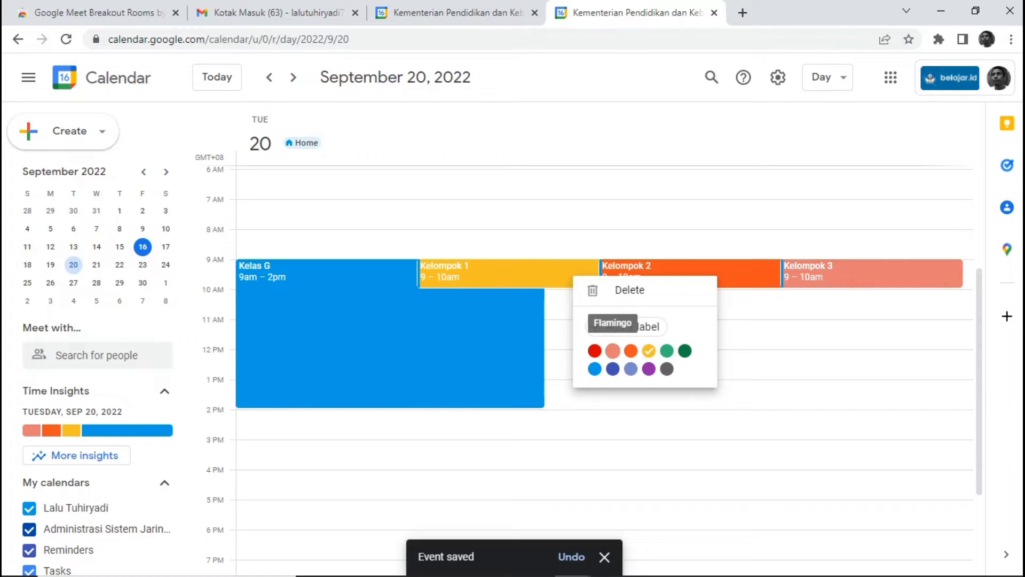
left_click(575, 276)
left_click(575, 277)
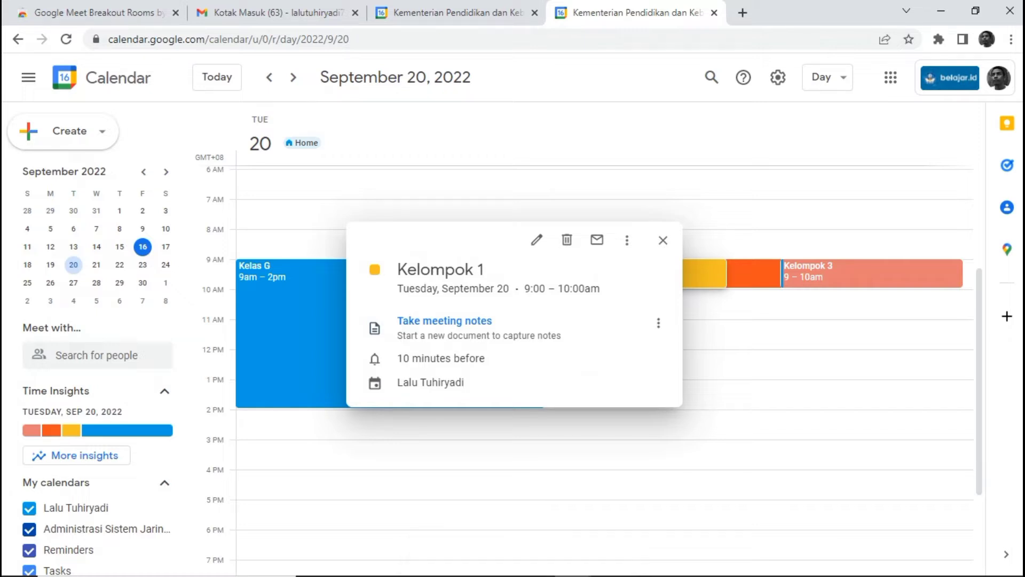
left_click(536, 239)
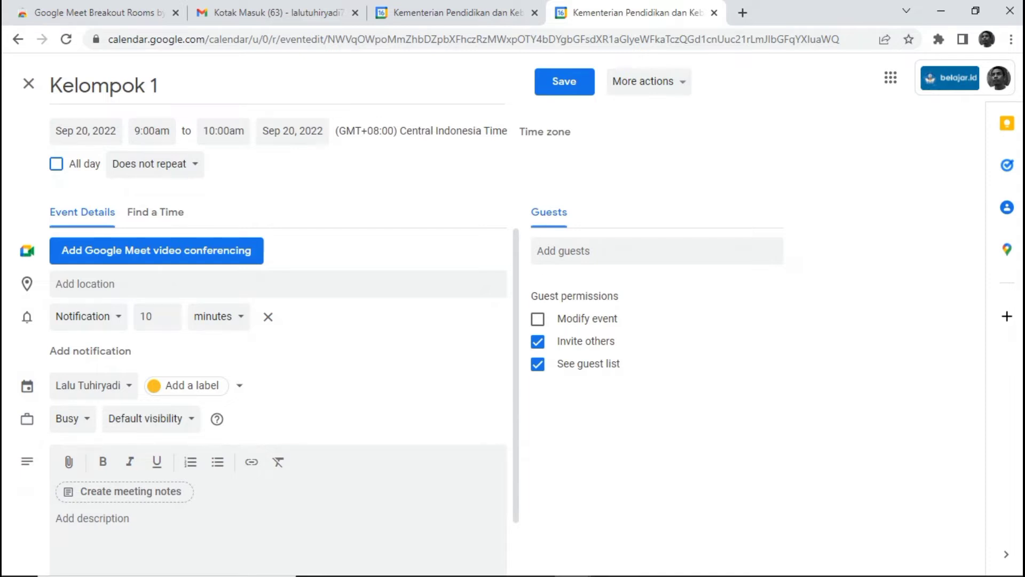
Set Kelompok 1's end time to 1:00pm (4 hrs) and save
left_click(223, 131)
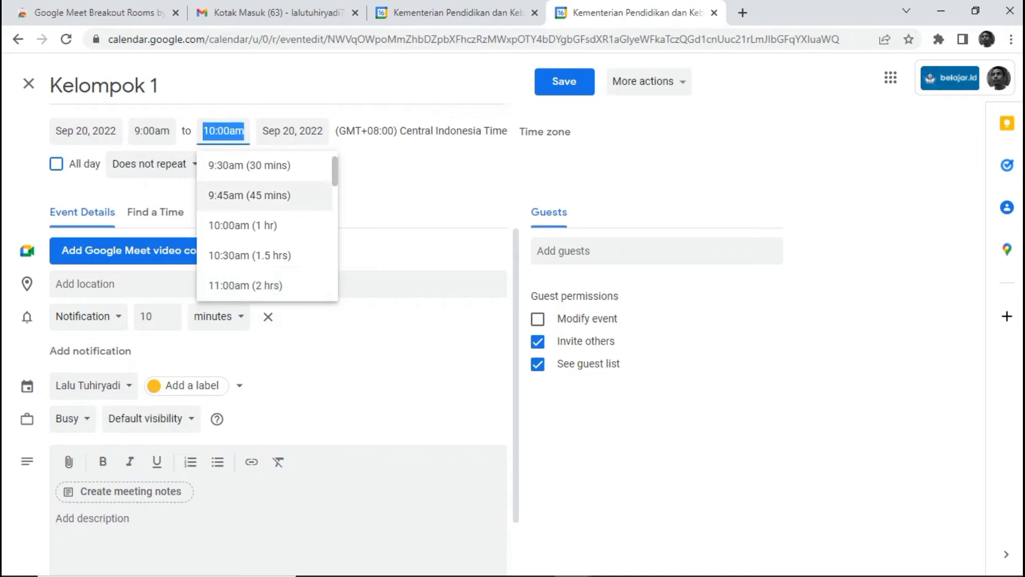
scroll(266, 227, "down", 2)
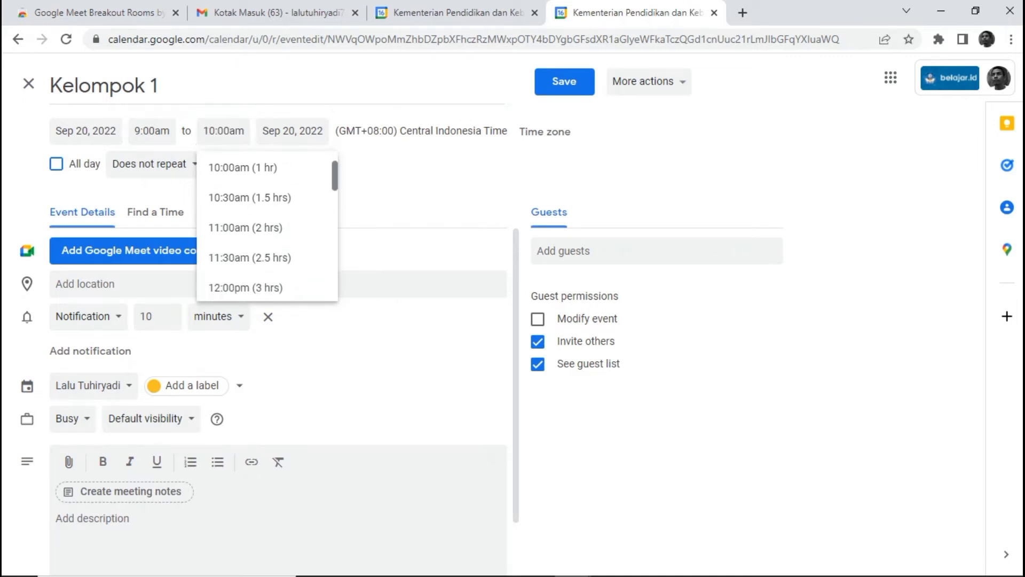
scroll(267, 224, "down", 1)
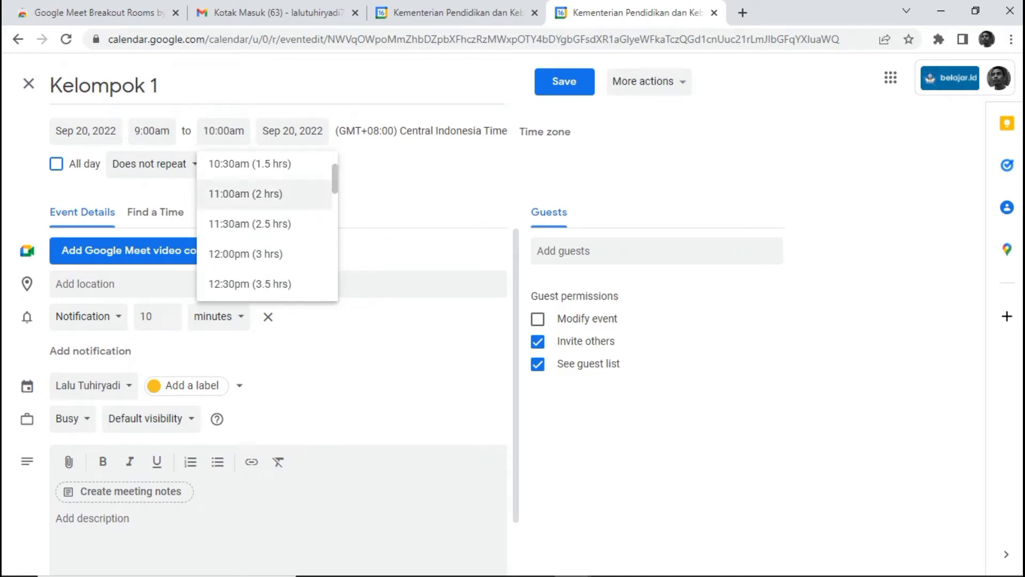
left_click_drag(305, 170, 302, 194)
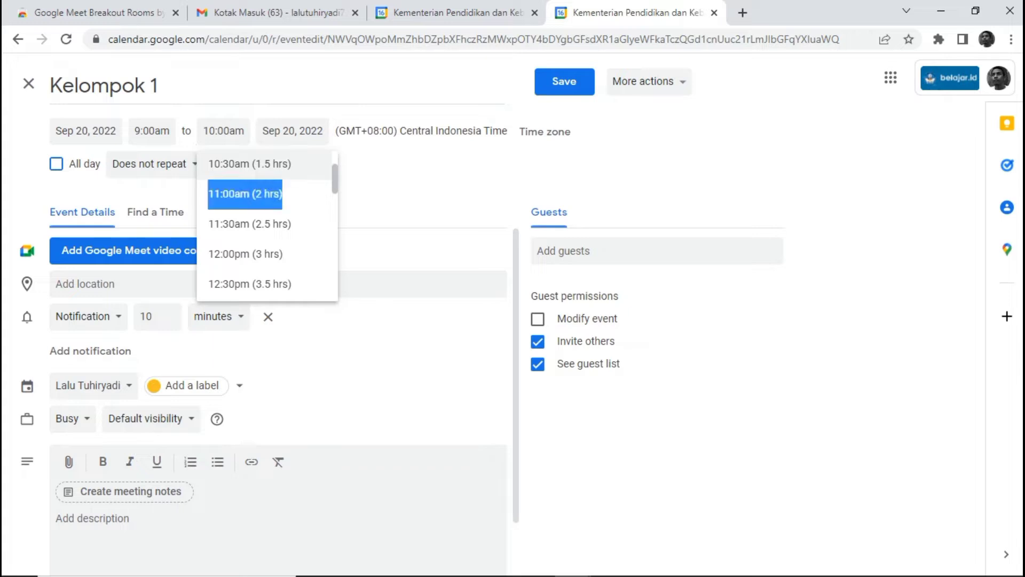
scroll(267, 224, "down", 1)
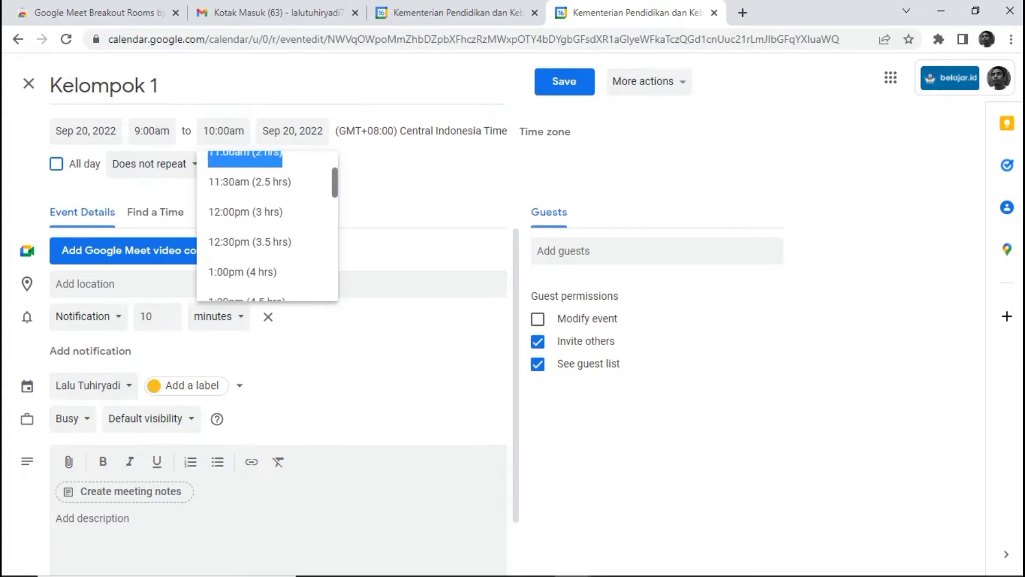
scroll(266, 224, "down", 1)
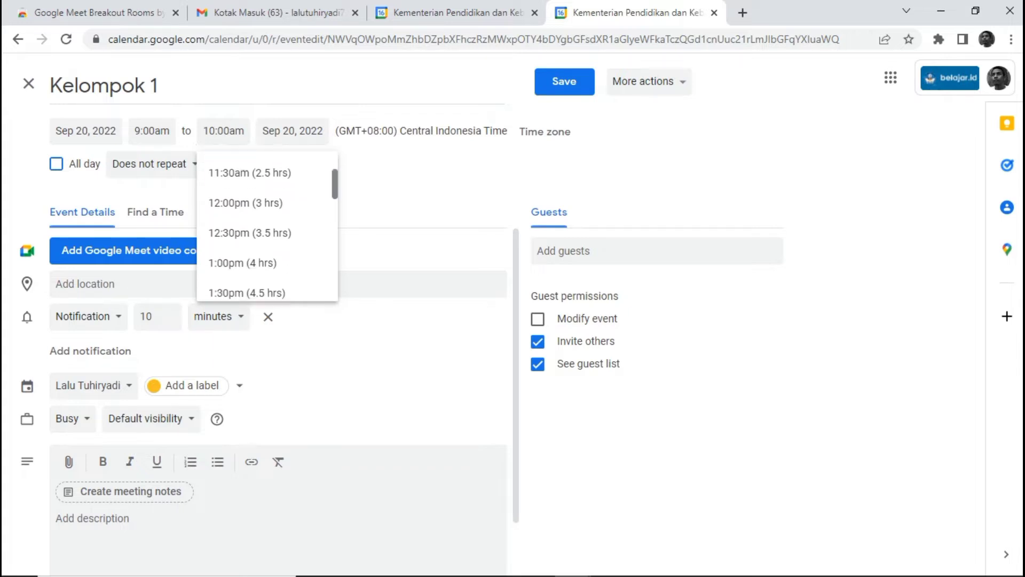
scroll(267, 247, "down", 2)
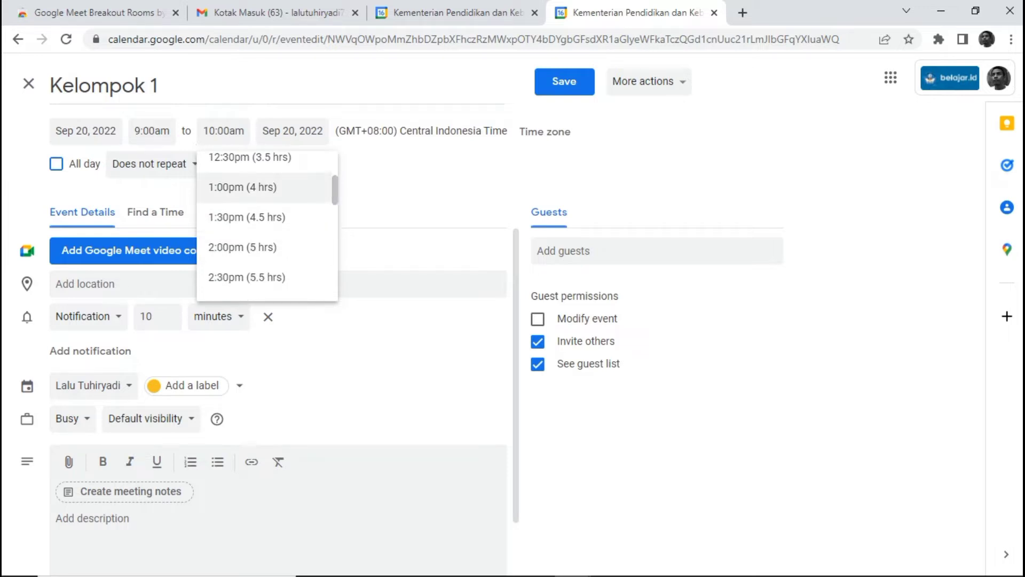
left_click(243, 187)
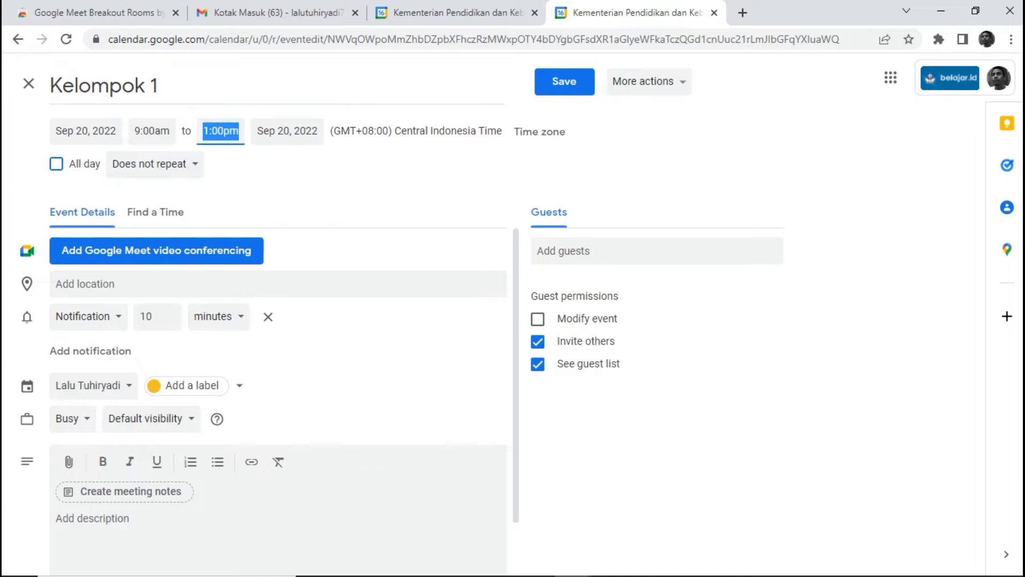
left_click(565, 81)
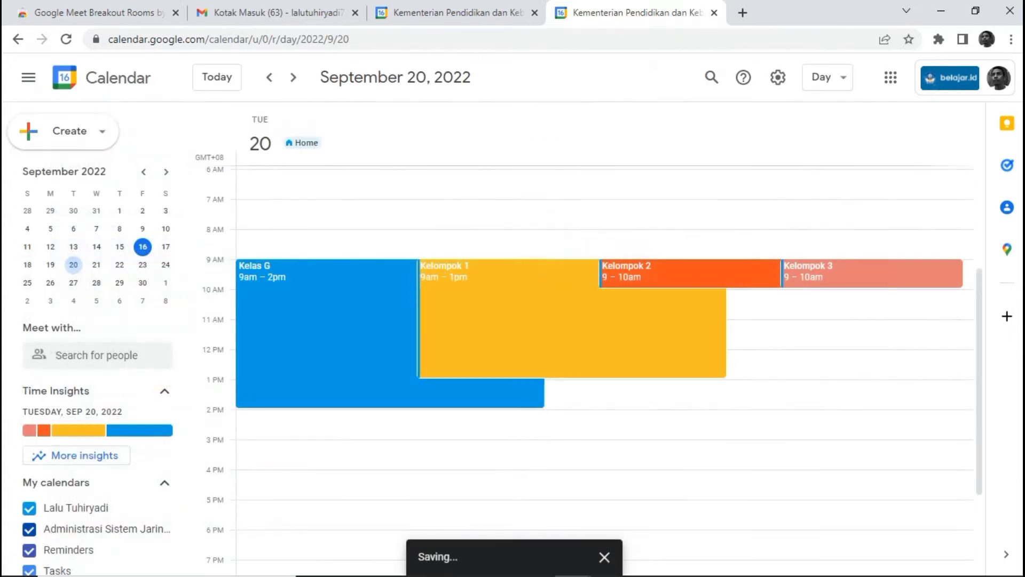
Change Kelompok 2's end time to 1:30pm and save it
right_click(698, 274)
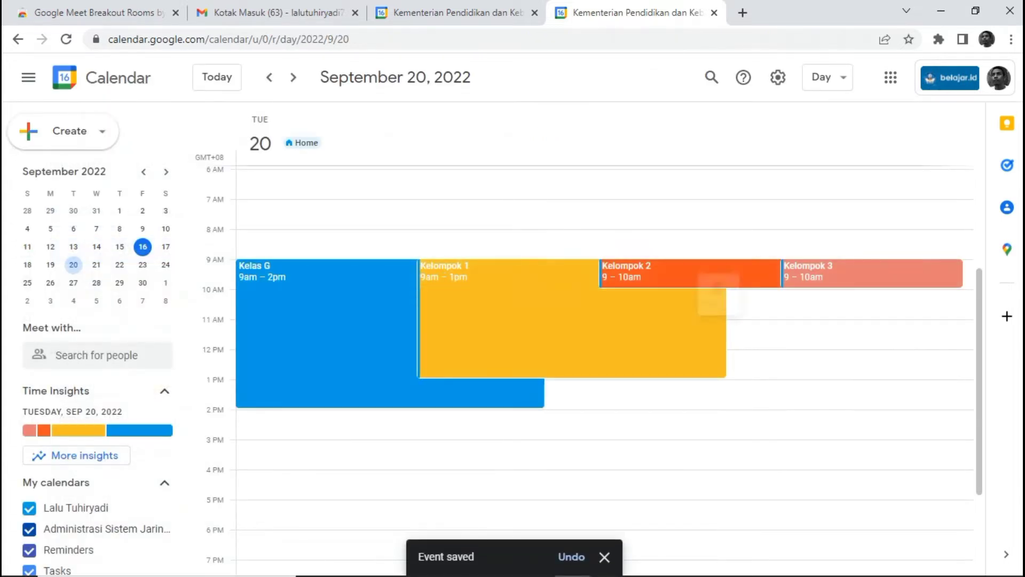
left_click(693, 273)
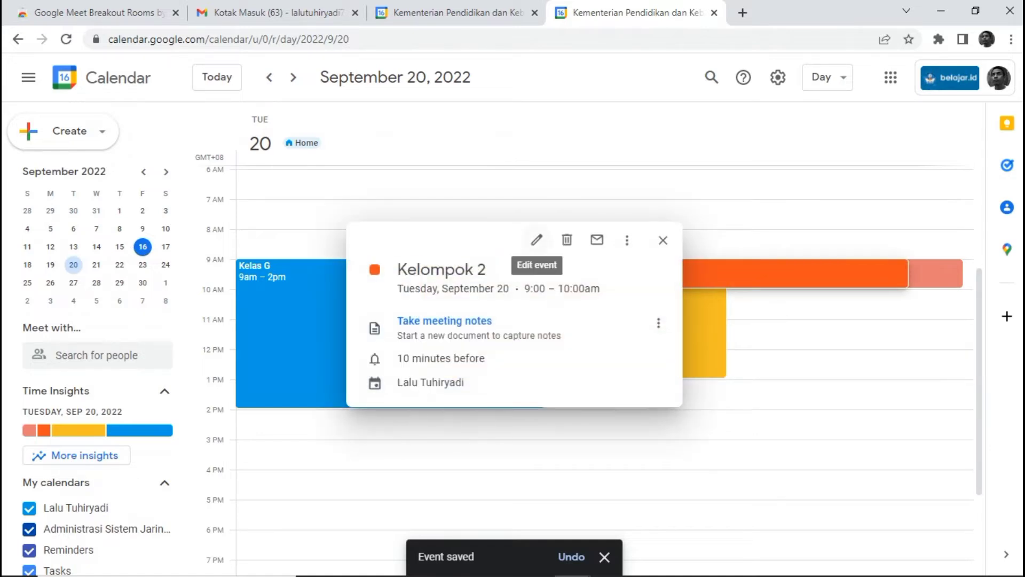
left_click(537, 240)
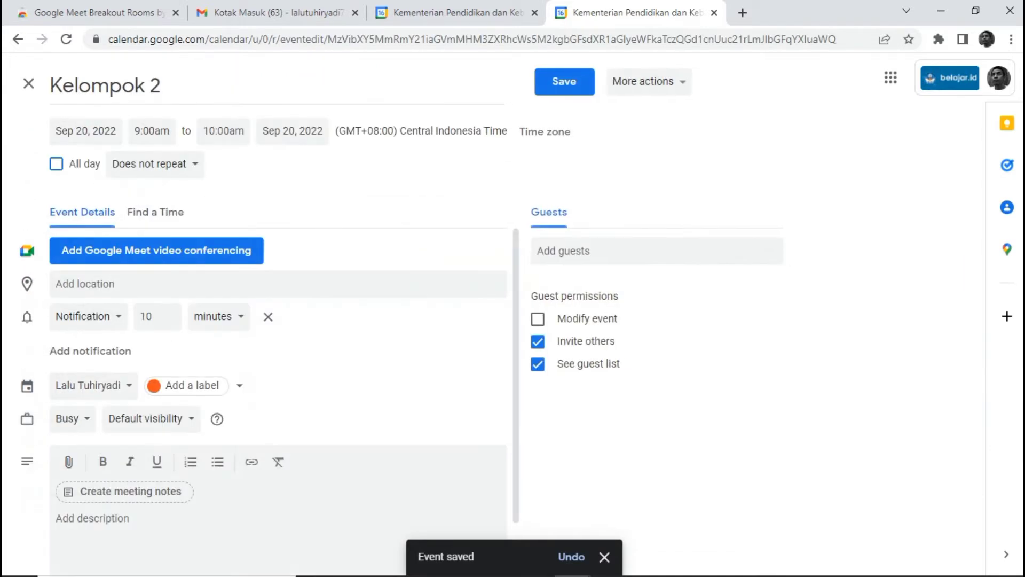
left_click(223, 131)
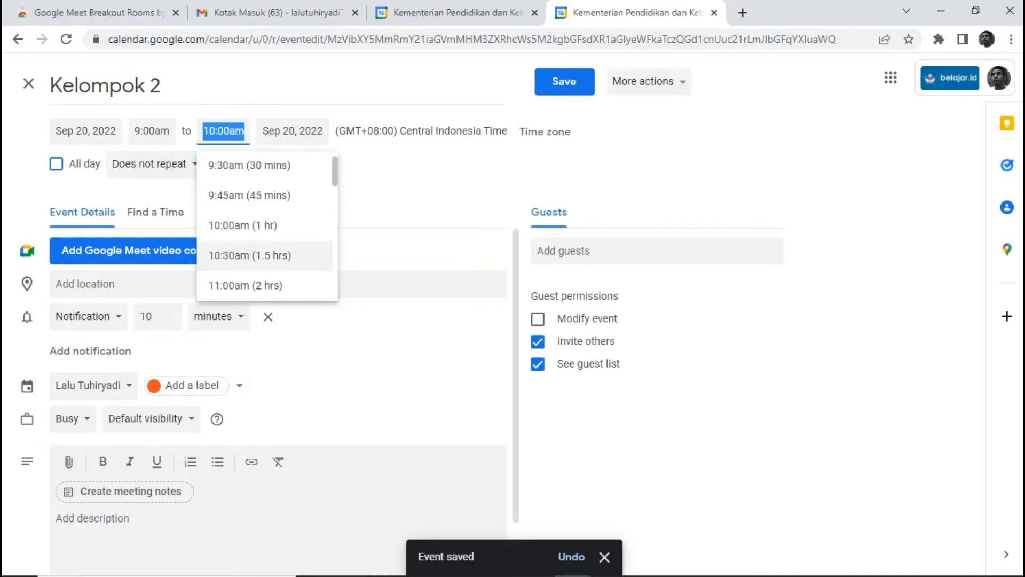
scroll(267, 224, "down", 5)
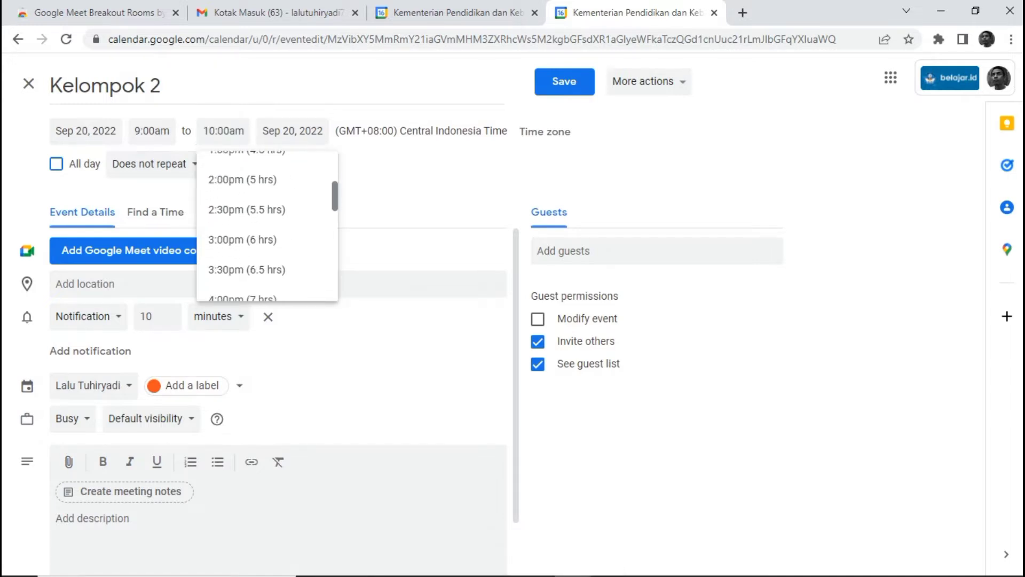
left_click(247, 200)
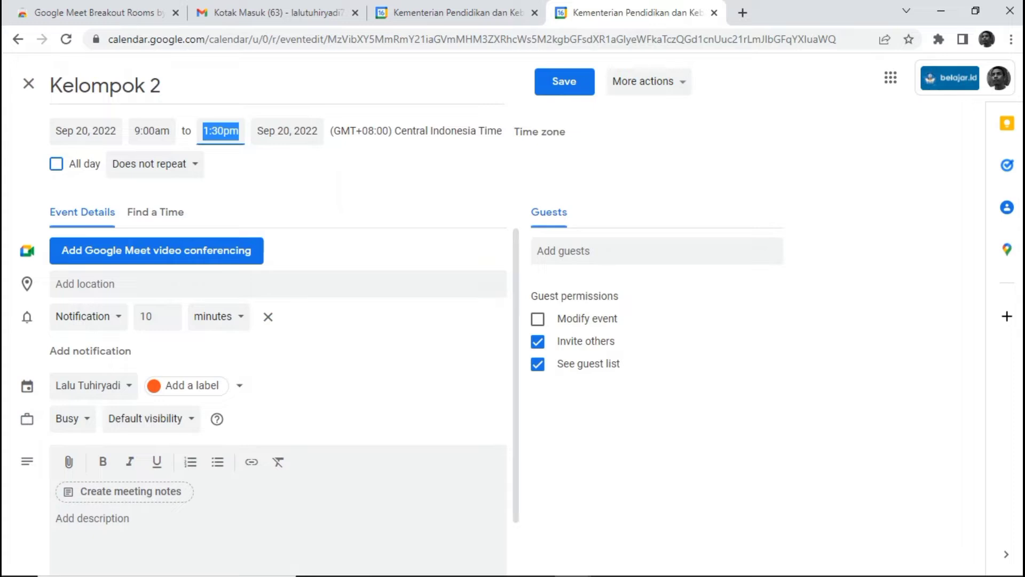
key("ctrl+s")
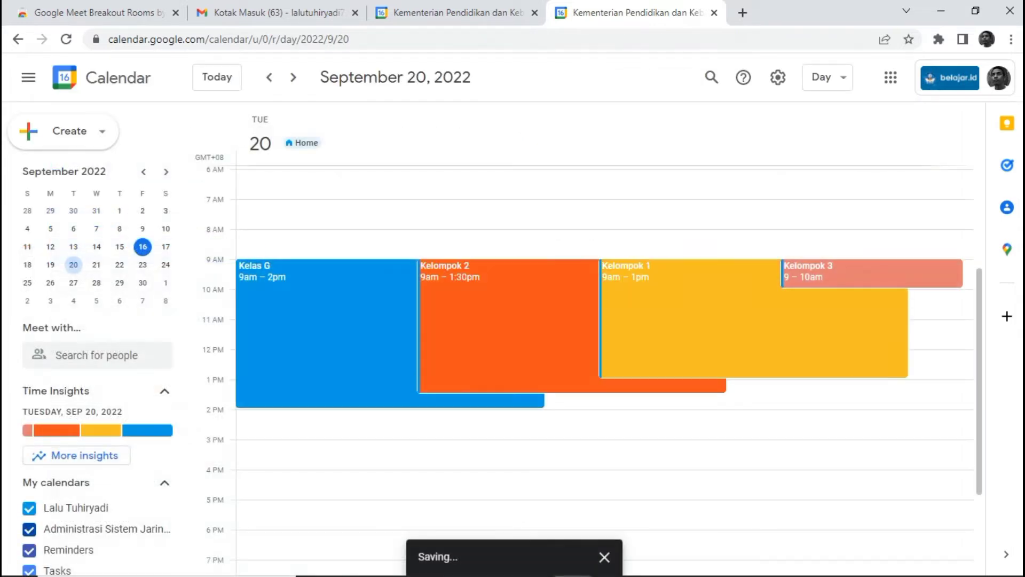
Change Kelompok 3's end time to 1:00pm and save it
left_click(871, 273)
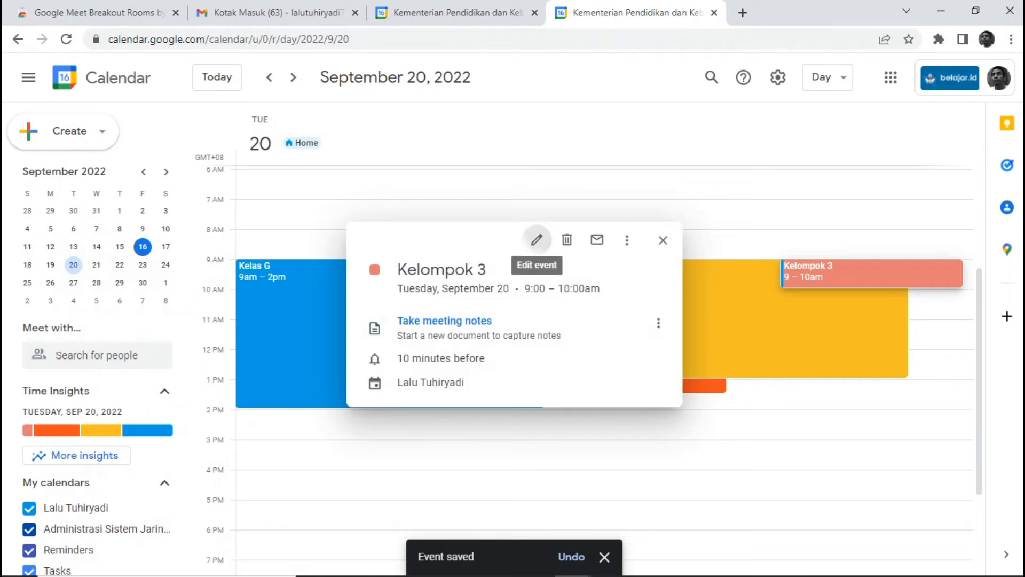
left_click(536, 239)
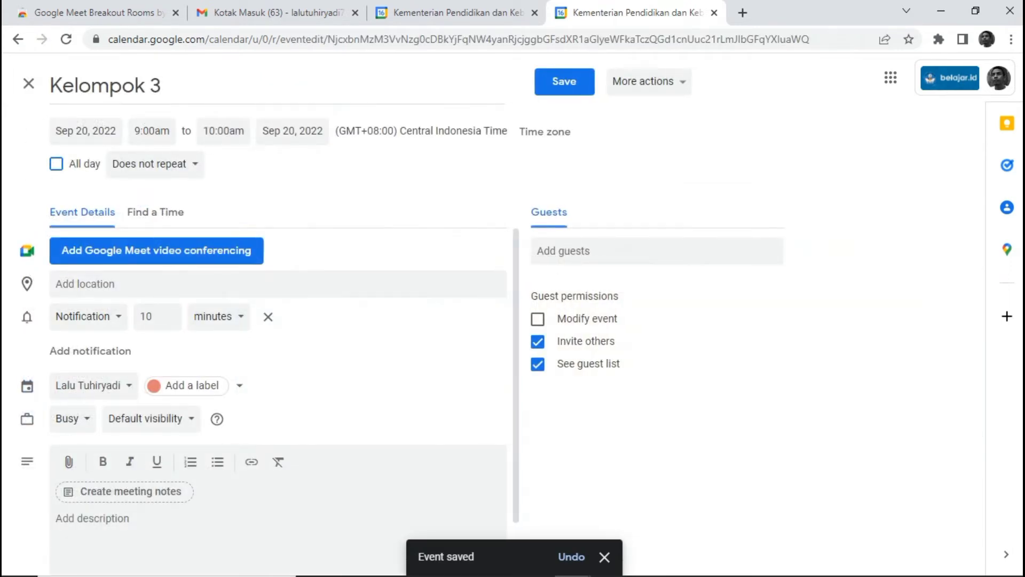
left_click(223, 131)
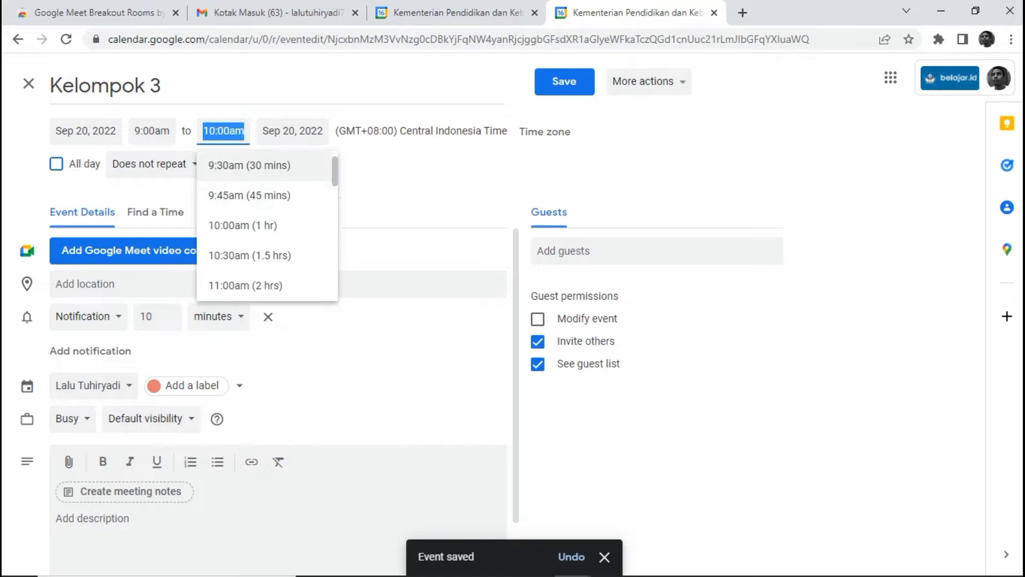
scroll(245, 214, "down", 3)
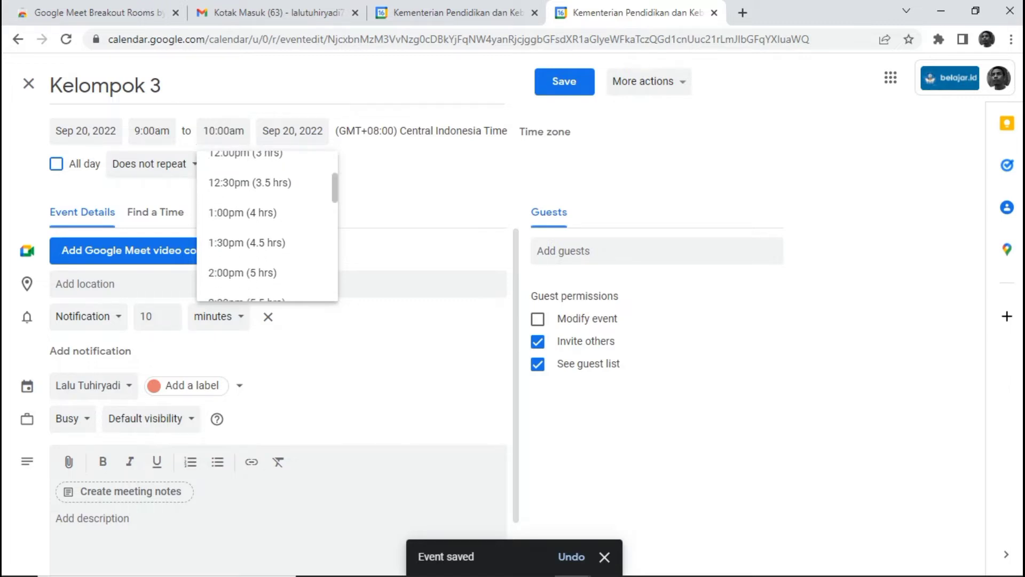
left_click(244, 213)
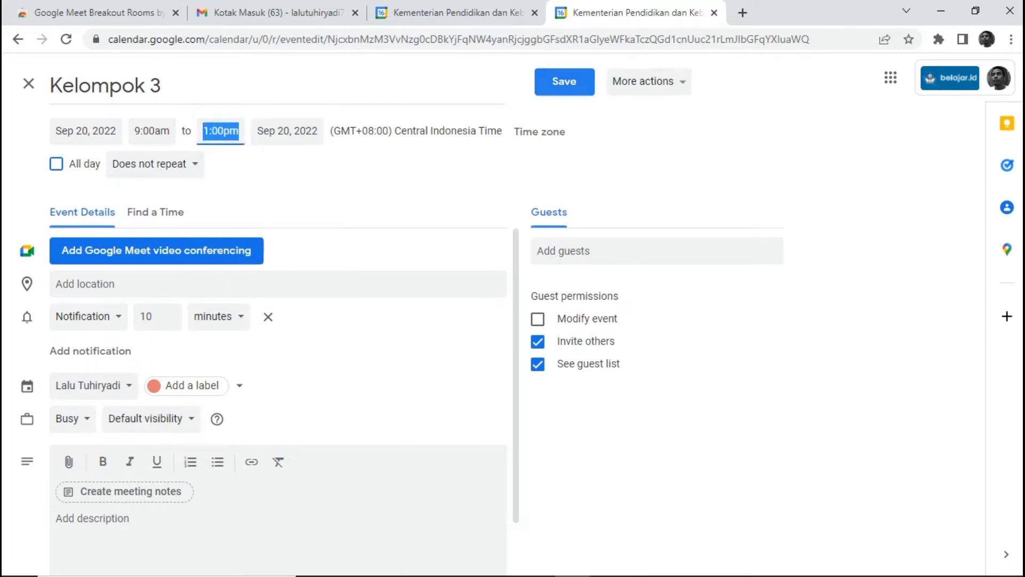
left_click(564, 81)
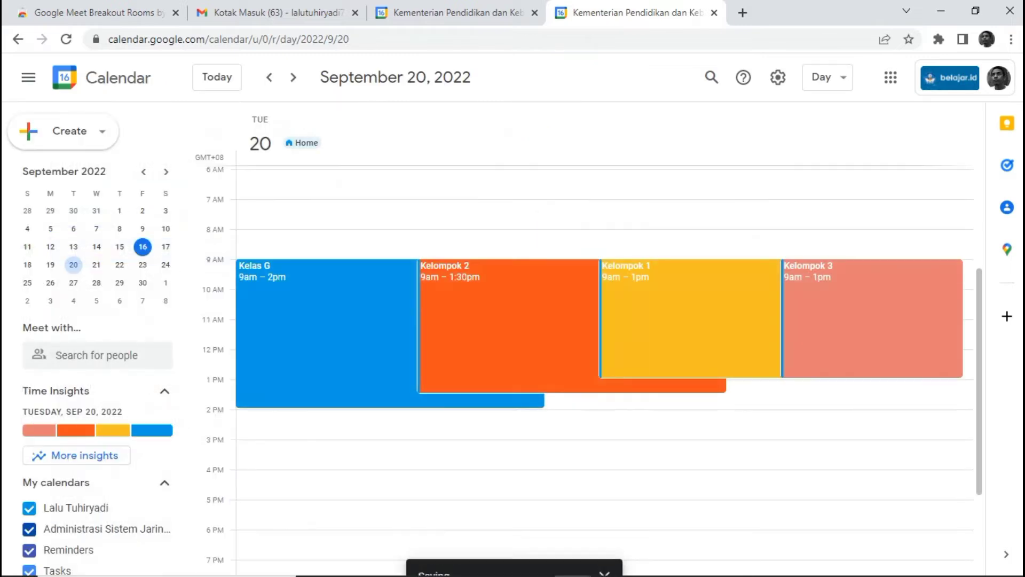
Confirm Kelompok 1 keeps its 1:00pm end time and re-save it
right_click(662, 305)
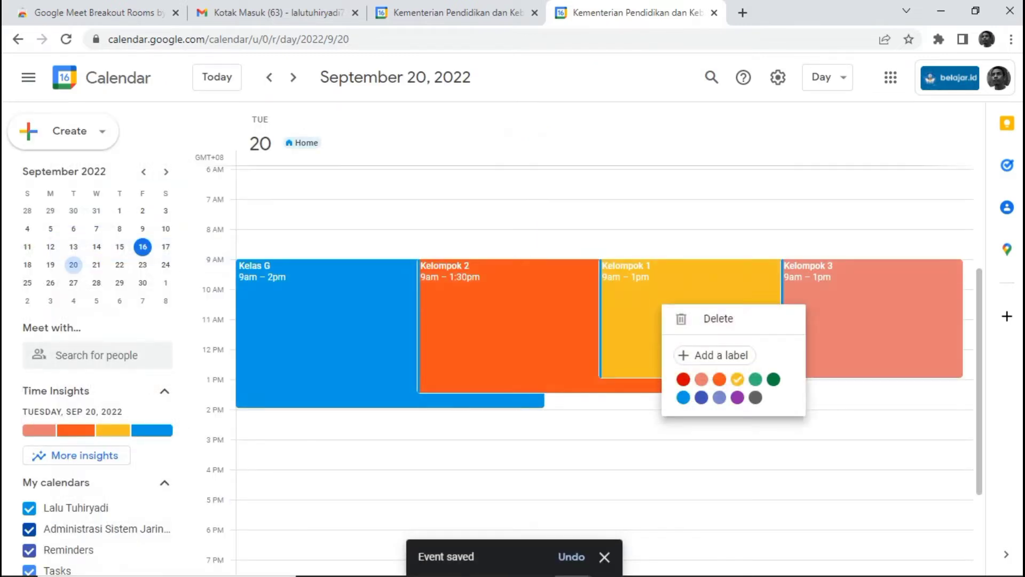
left_click(643, 320)
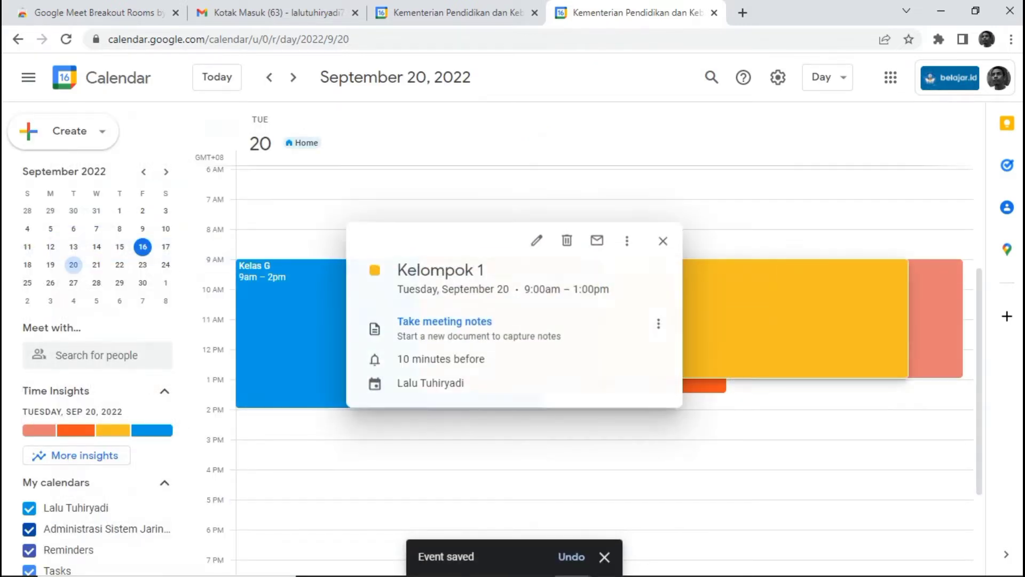
left_click(536, 240)
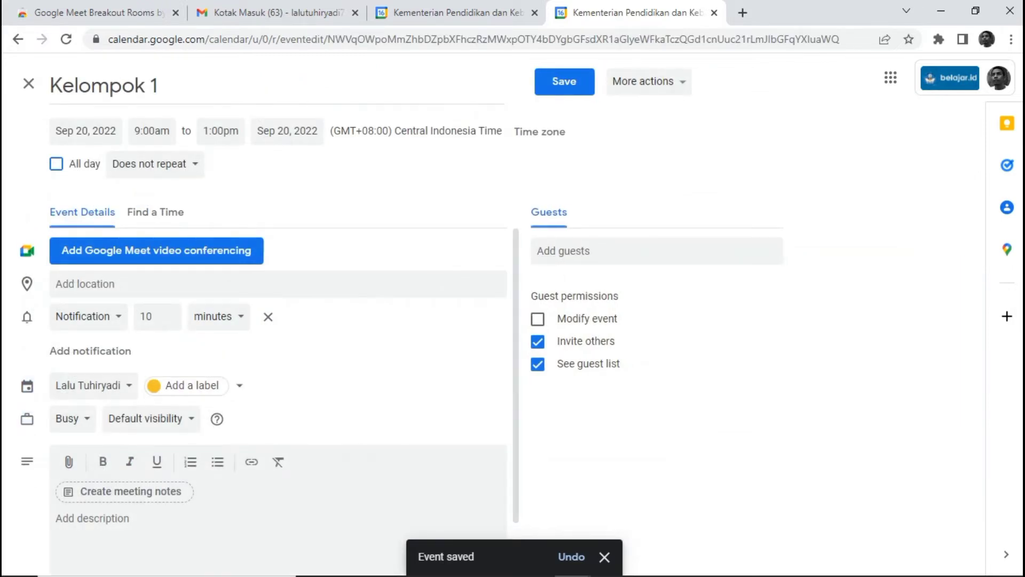
left_click(220, 132)
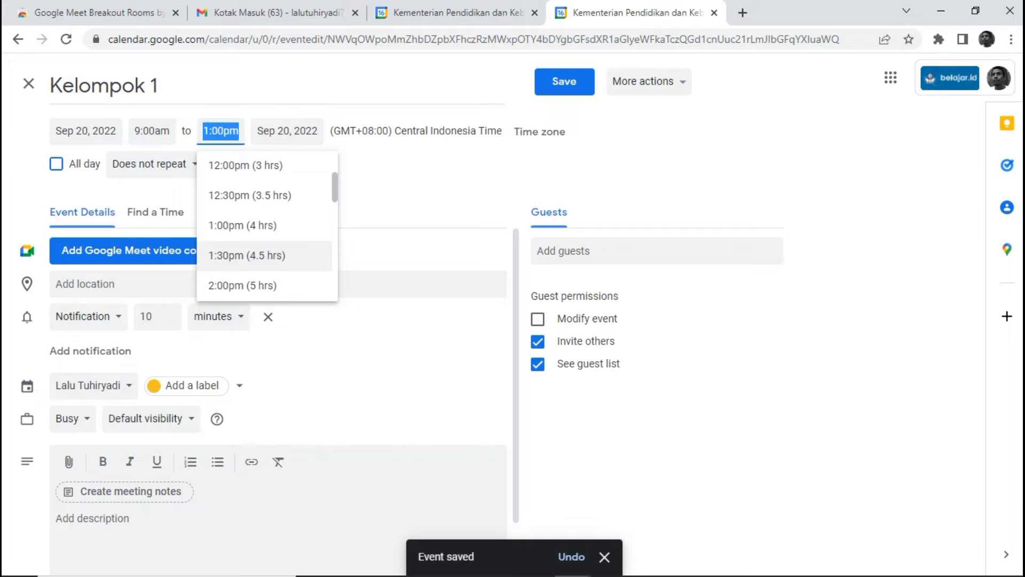
left_click(243, 224)
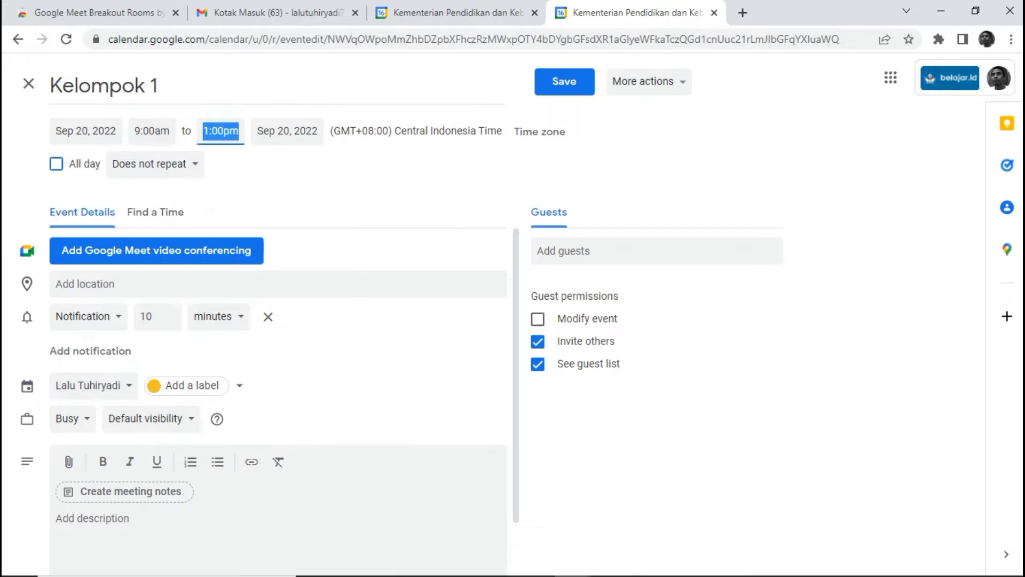
left_click(564, 81)
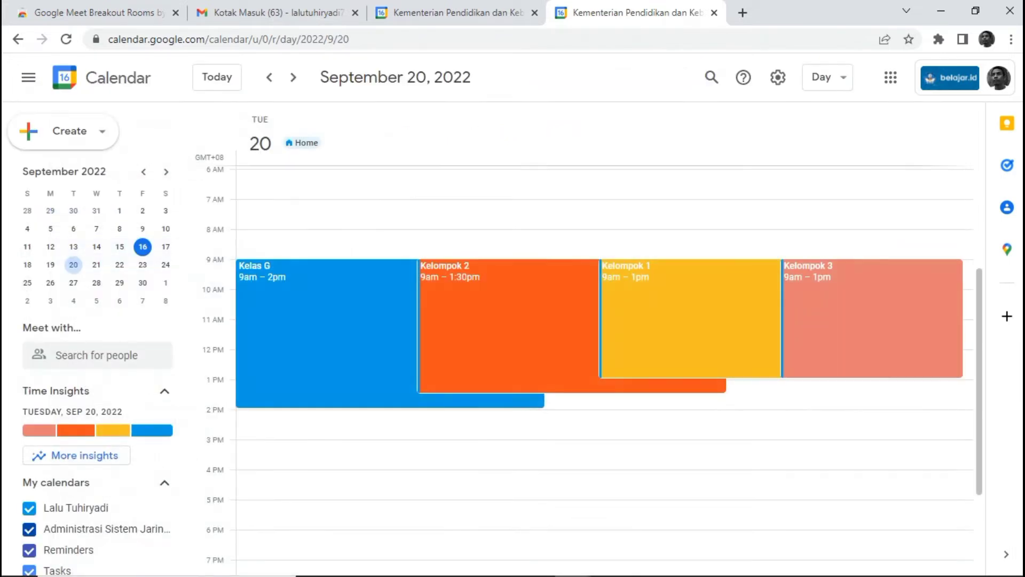
left_click(689, 320)
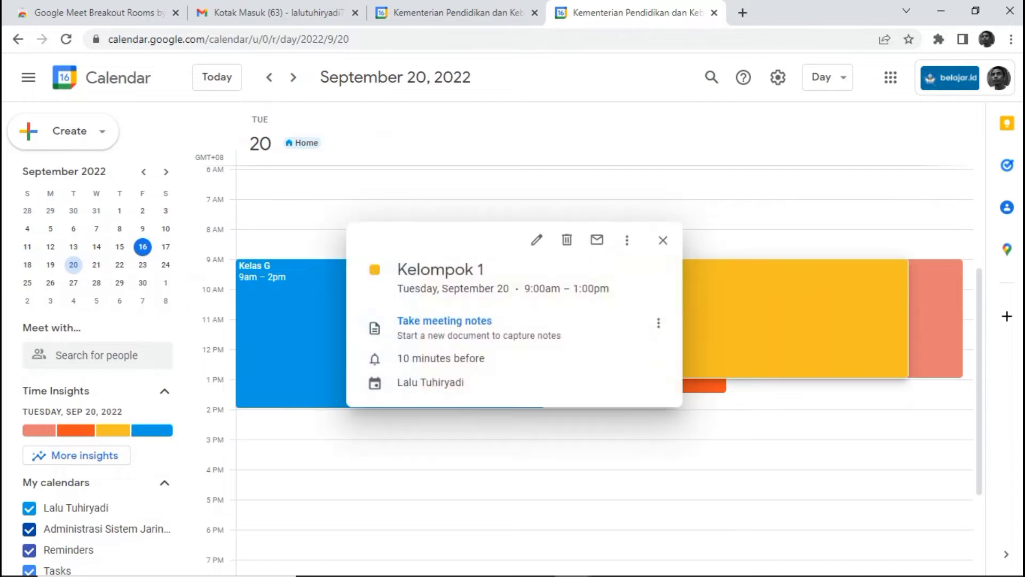
left_click(537, 240)
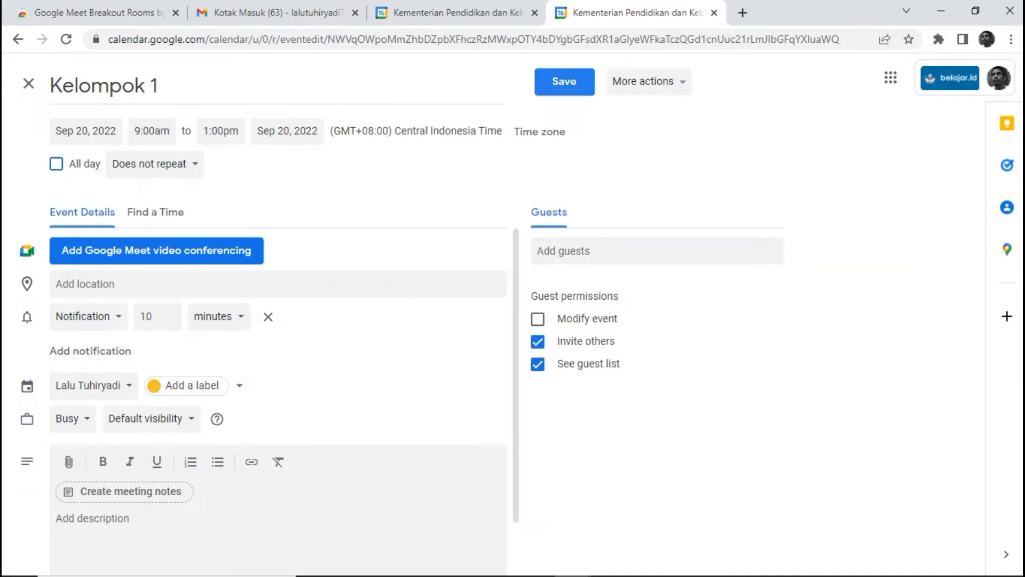
left_click(564, 82)
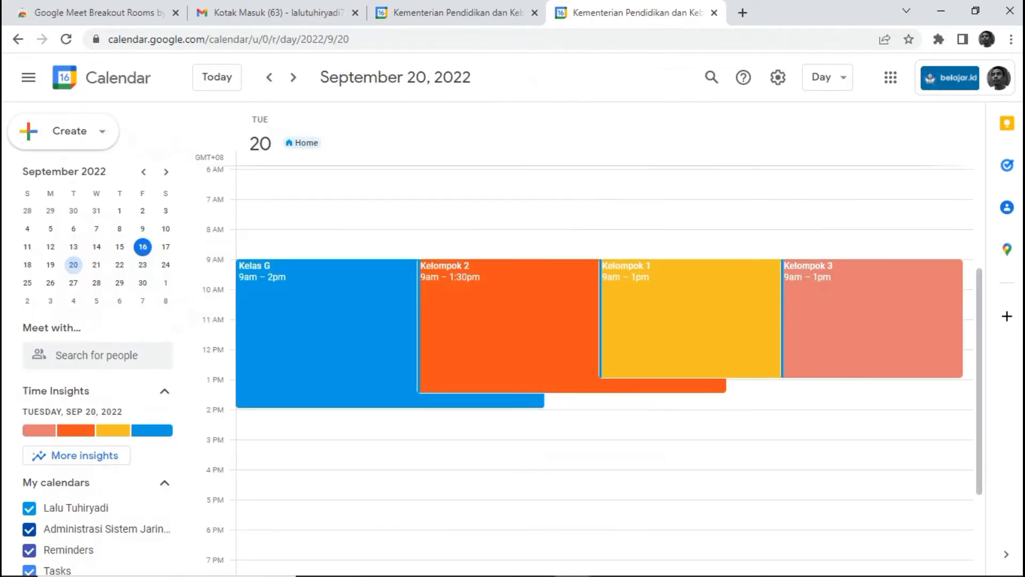
Change Kelompok 2's end time to 1:00pm and save it
left_click(507, 322)
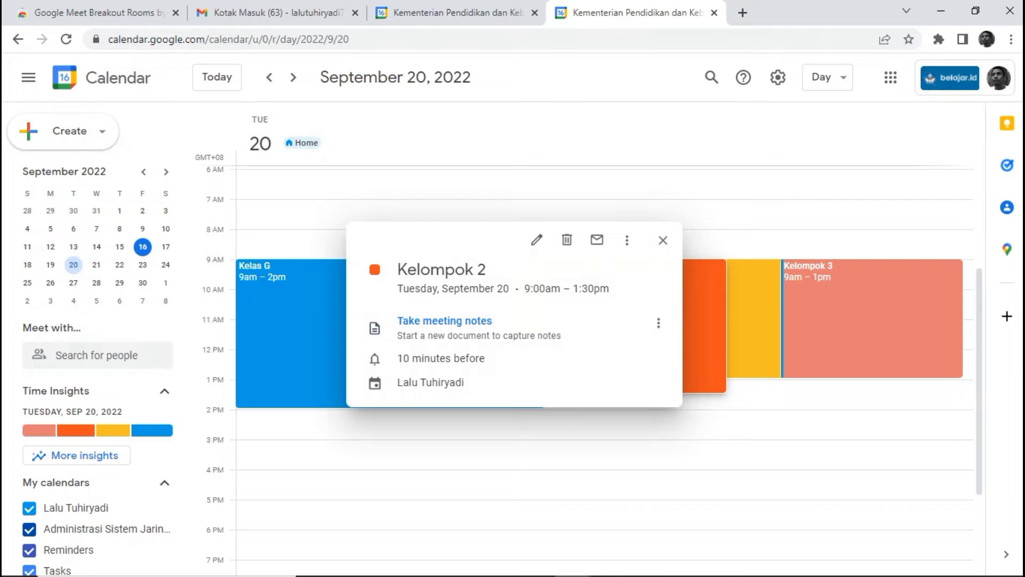
left_click(537, 239)
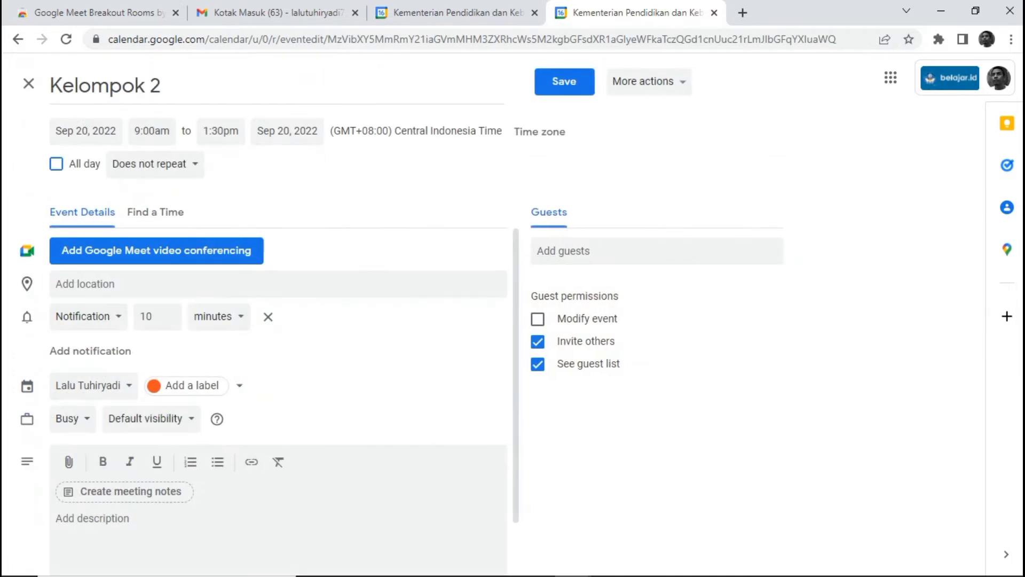
left_click(221, 132)
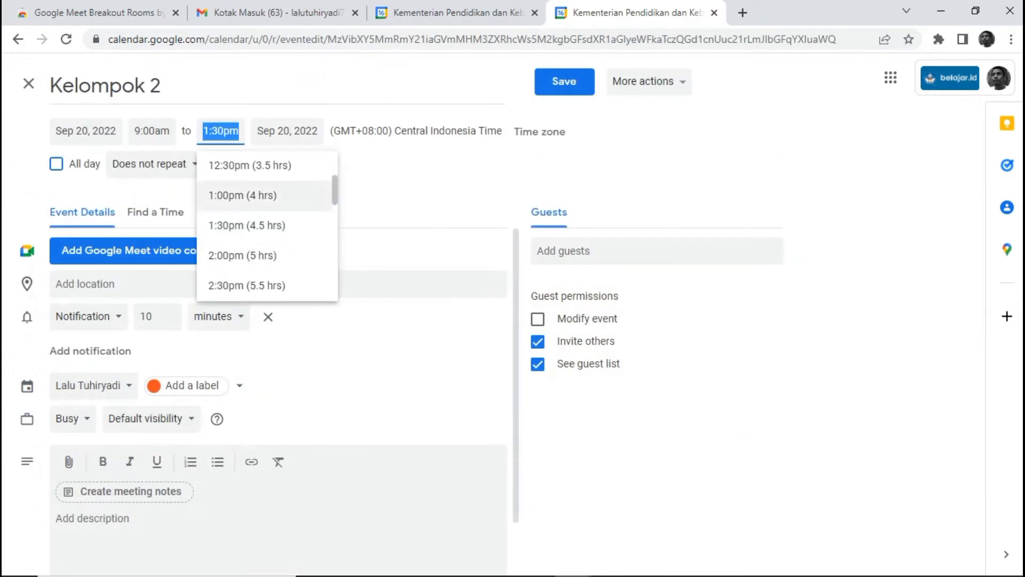
left_click(243, 195)
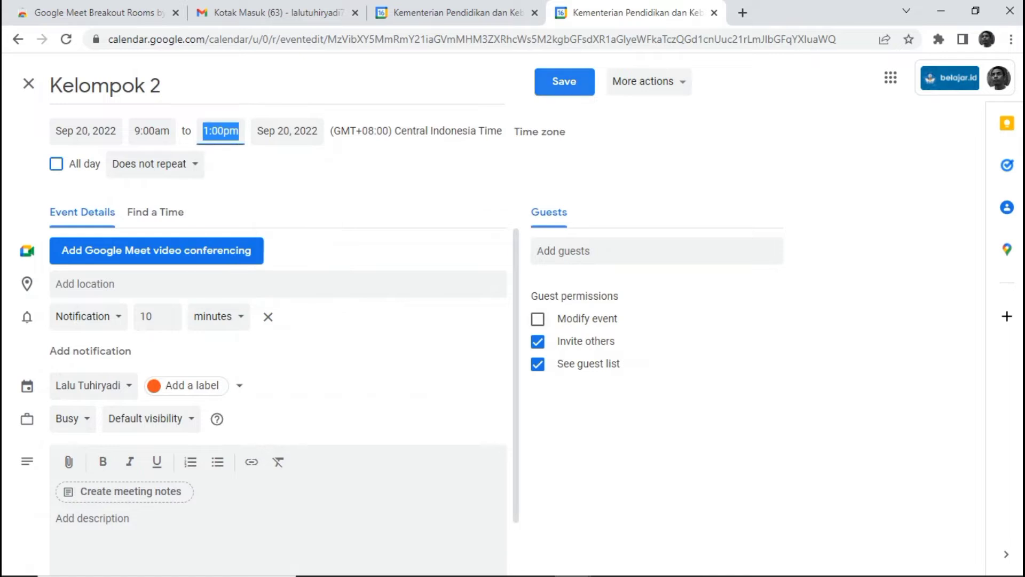
key("ctrl+s")
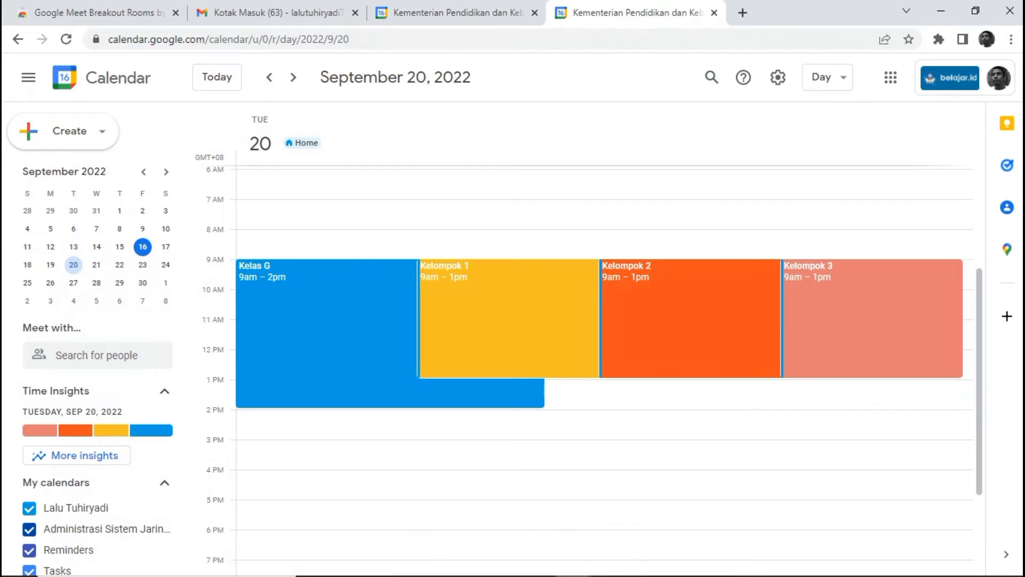
Start a new event with C and snap the browser to the screen's left half
key("super")
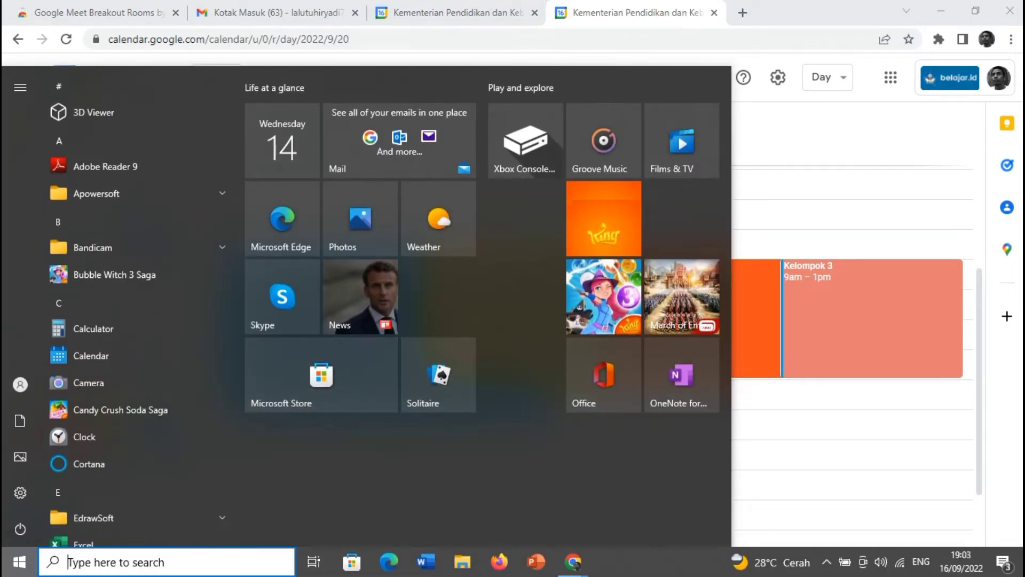
key("Escape")
key("super")
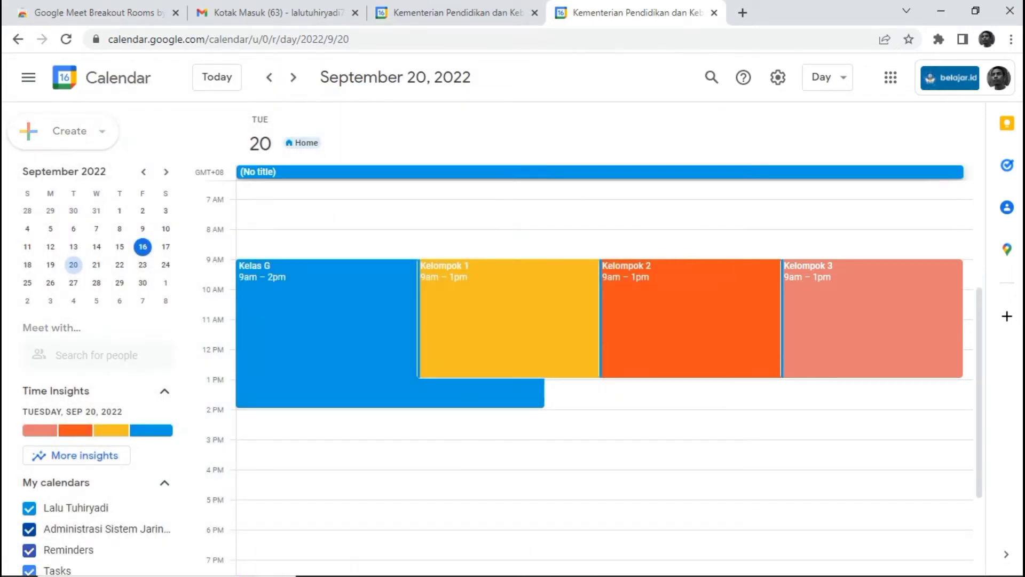
key("Escape")
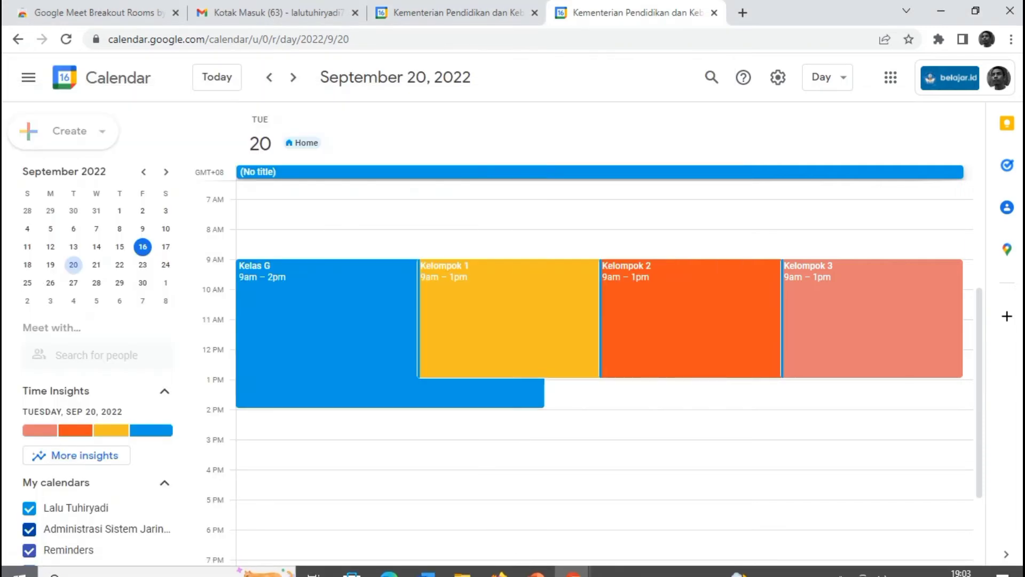
key("c")
key("super+Left")
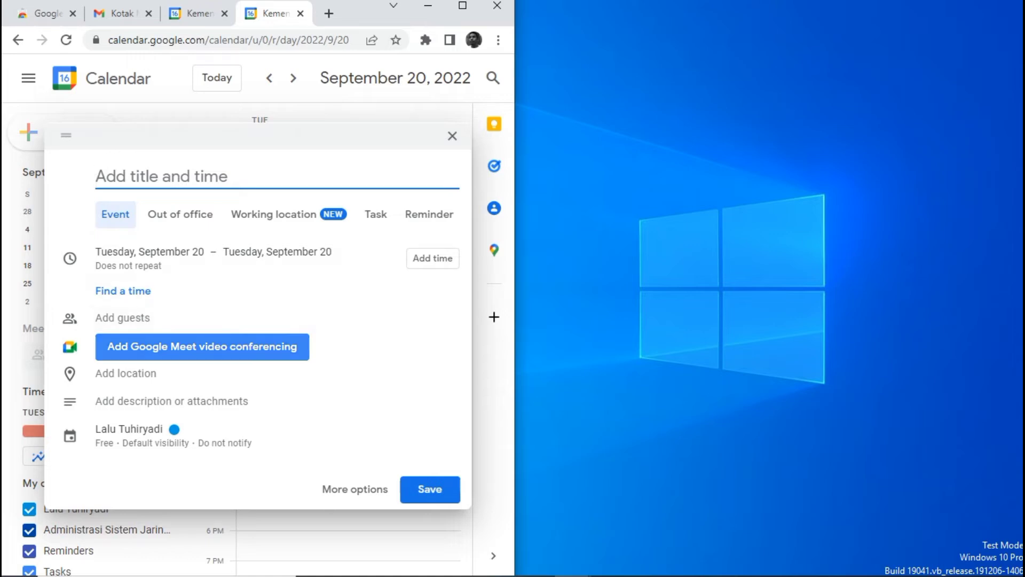
Add Google Meet video conferencing to the new event and copy its meeting link
left_click(203, 347)
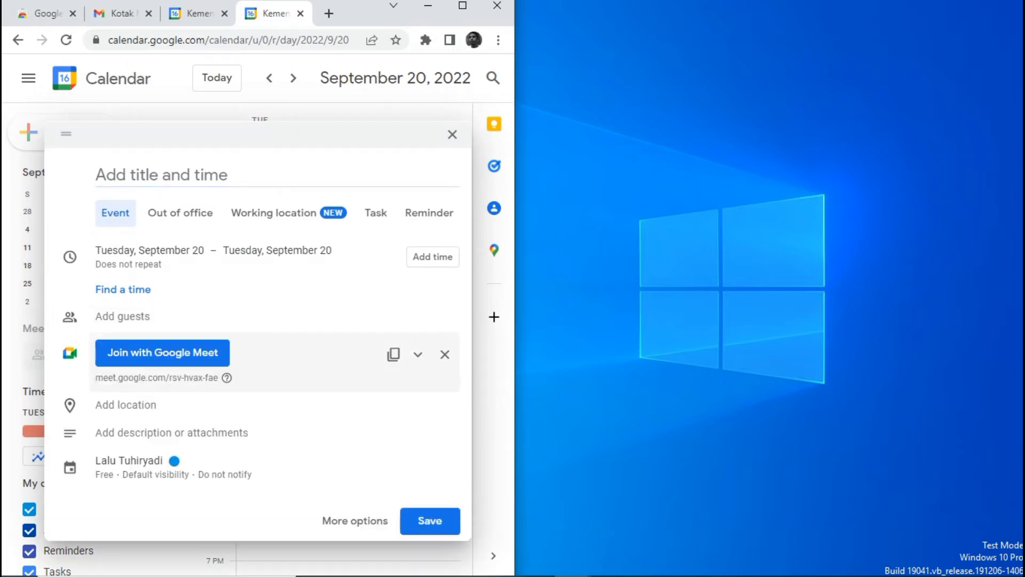
left_click(418, 354)
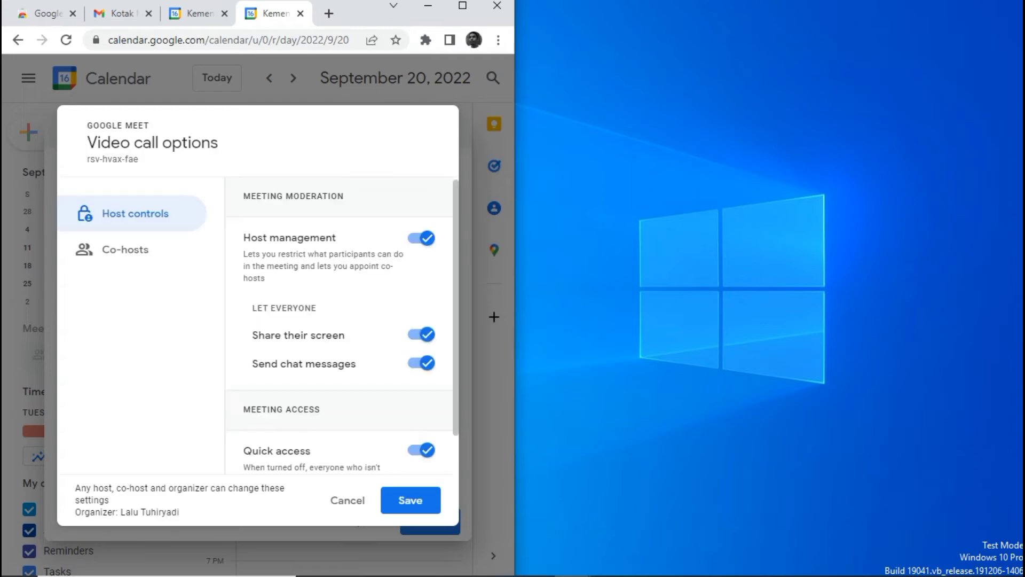
left_click(347, 499)
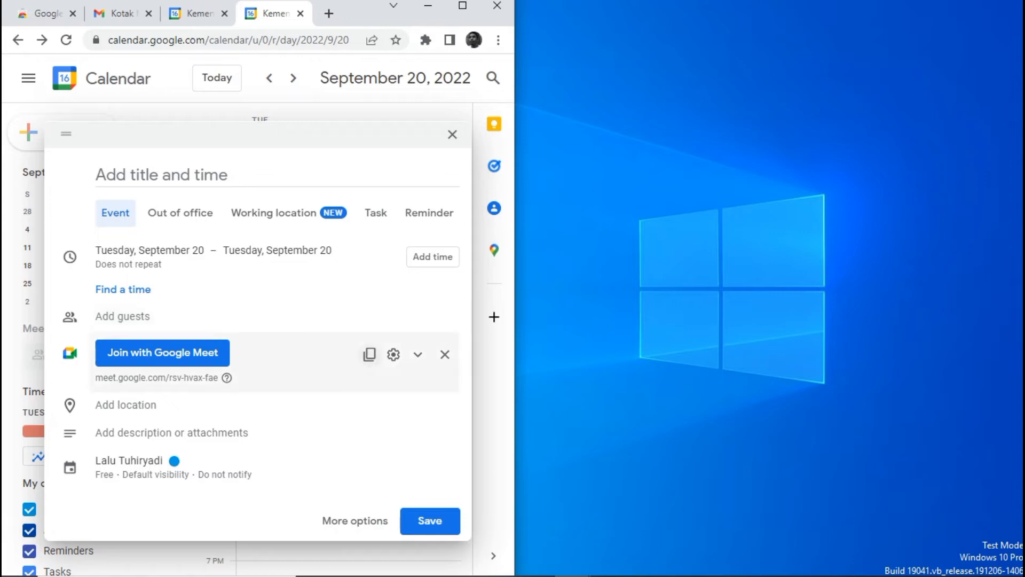
left_click(369, 354)
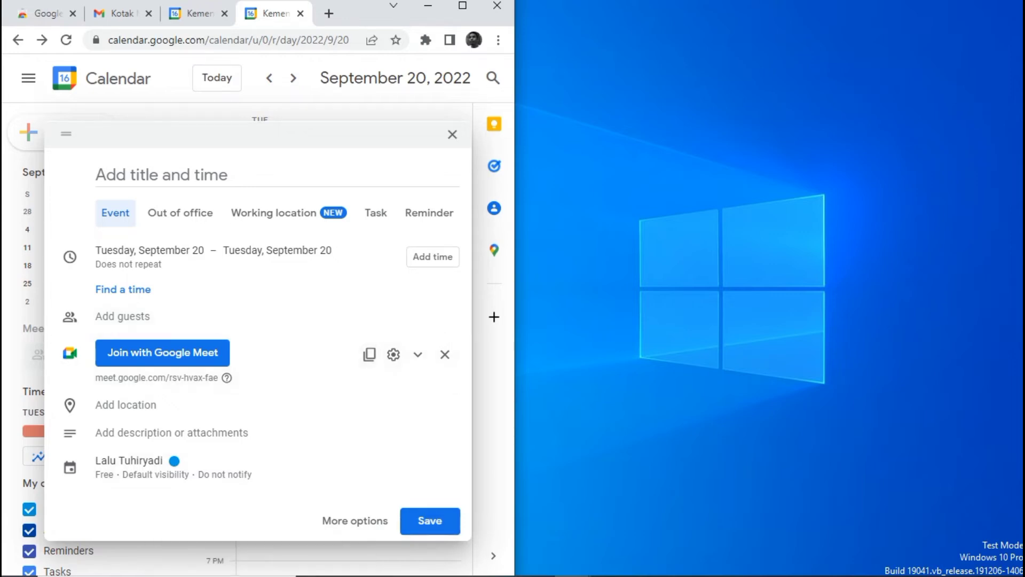
Paste the new Meet link into the Breakout Rooms Main field and save the calendar event
mouse_move(536, 571)
mouse_move(573, 561)
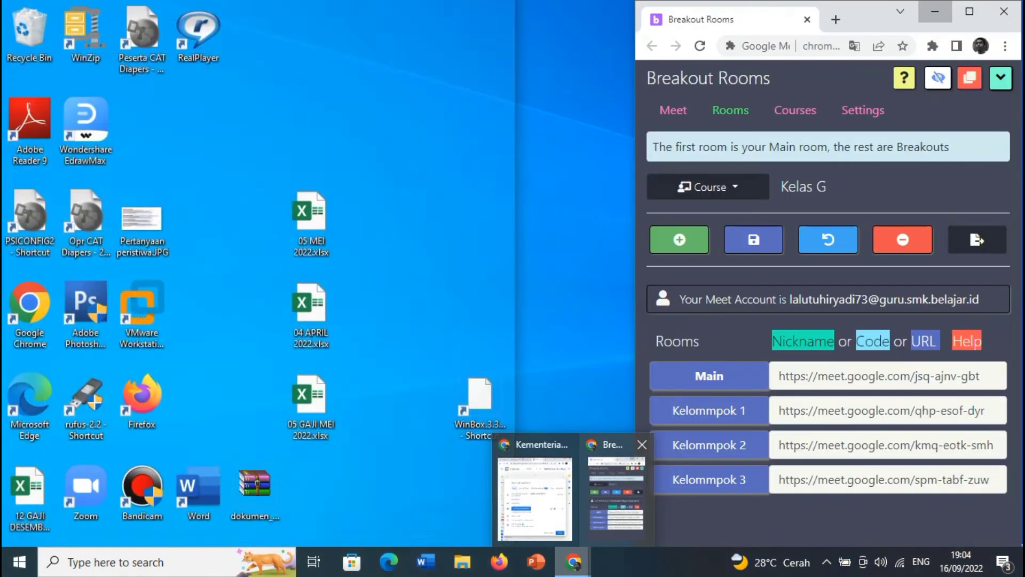
left_click(614, 488)
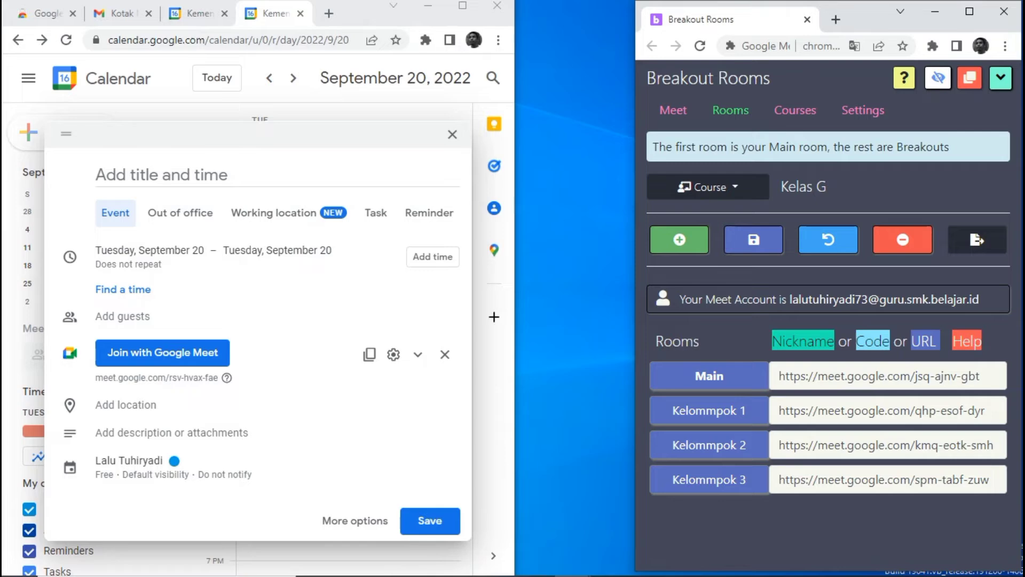
left_click_drag(778, 376, 982, 362)
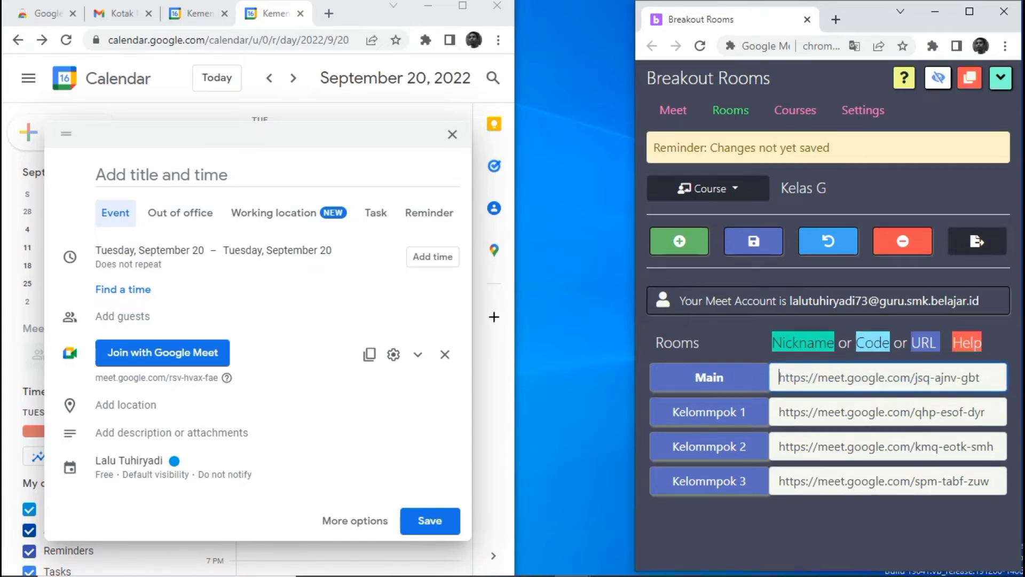
mouse_move(749, 377)
left_mouse_down()
mouse_move(748, 404)
mouse_move(733, 388)
mouse_move(738, 379)
left_mouse_up()
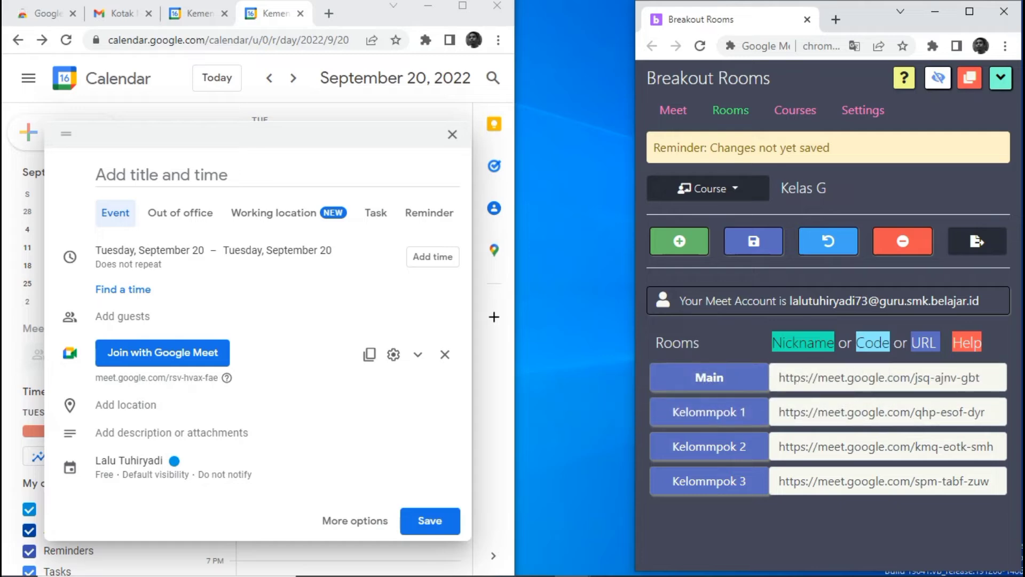
left_click(869, 377)
key("ctrl+a")
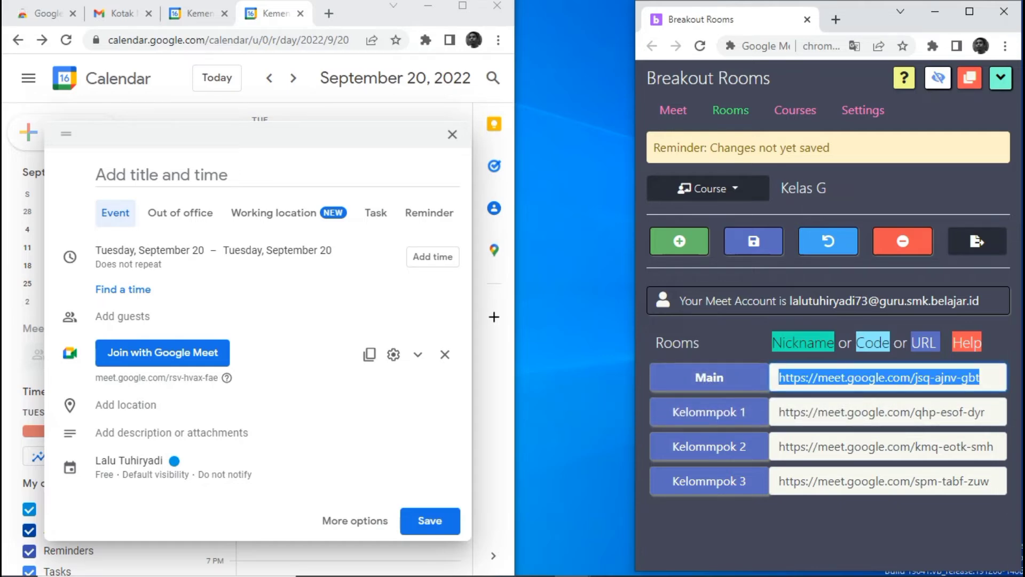
key("BackSpace")
key("ctrl+v")
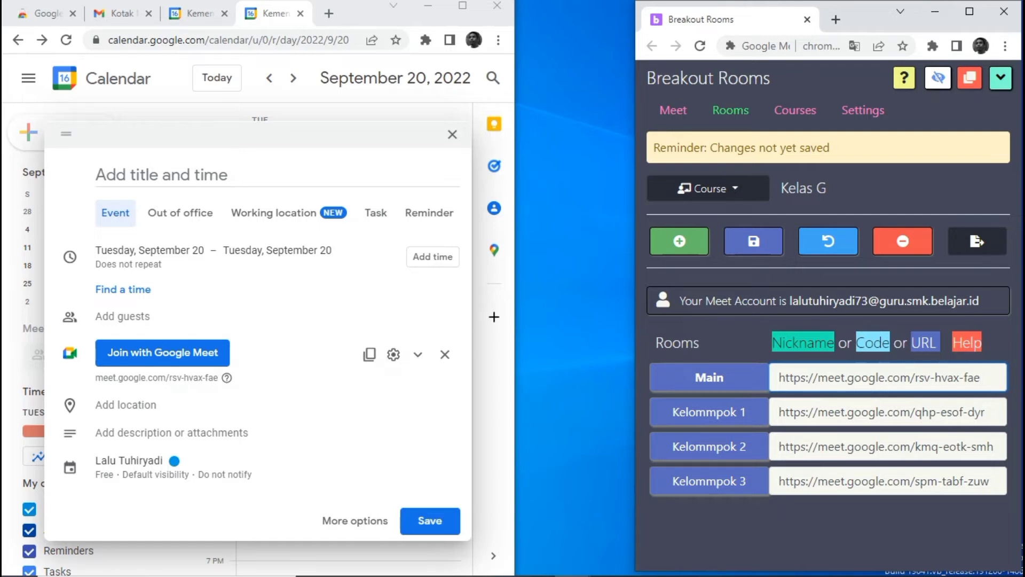
left_click(430, 521)
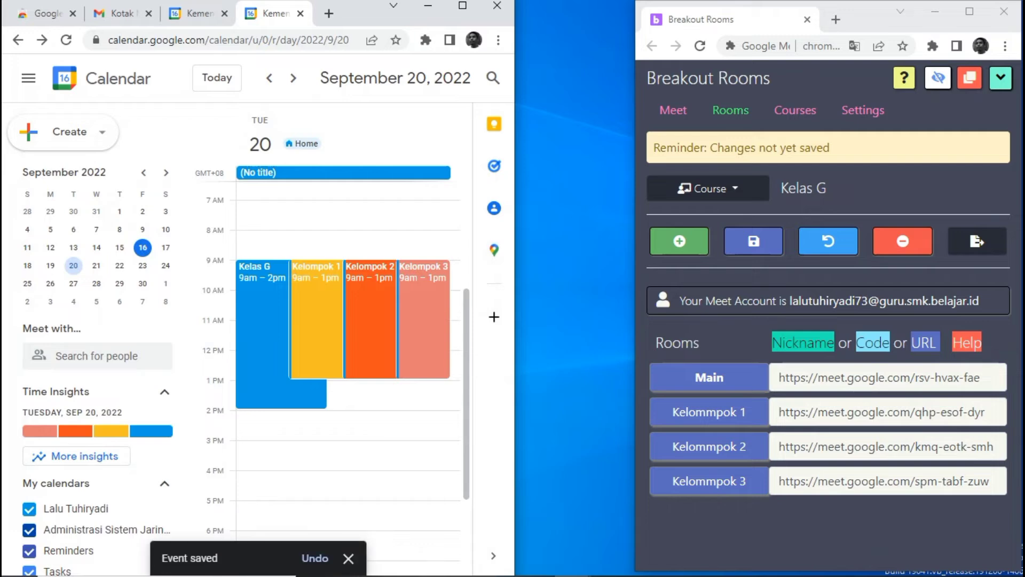
Open Kelompok 1's editor and paste the Main room link into the Kelommpok 1 room field
left_click(317, 320)
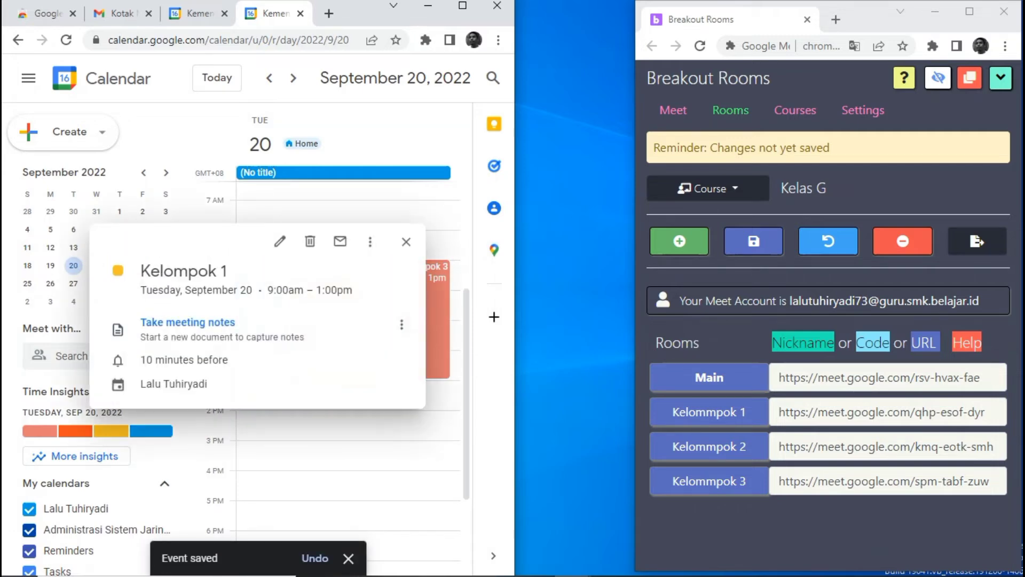
left_click(280, 242)
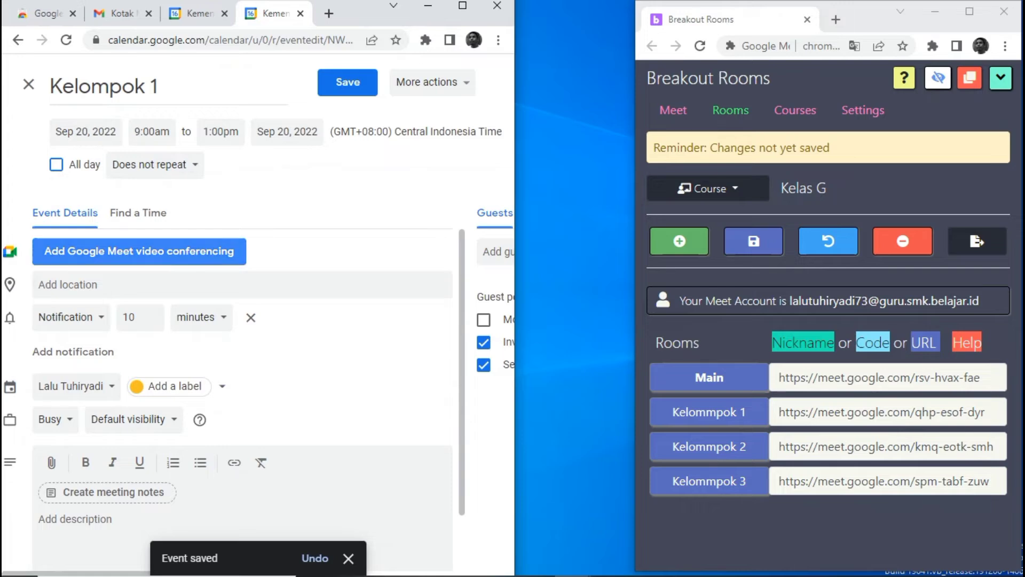
left_click(139, 251)
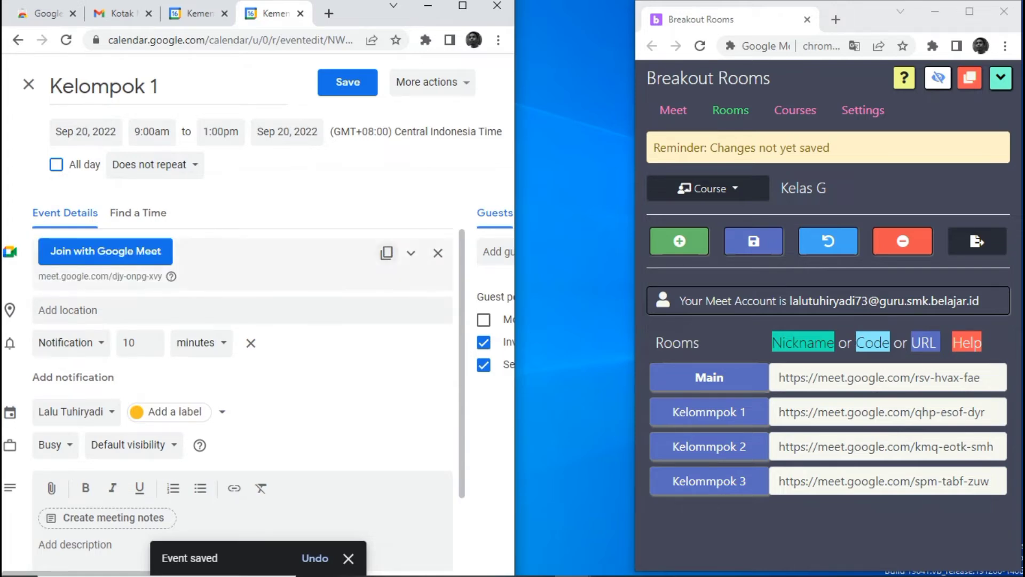
left_click(411, 253)
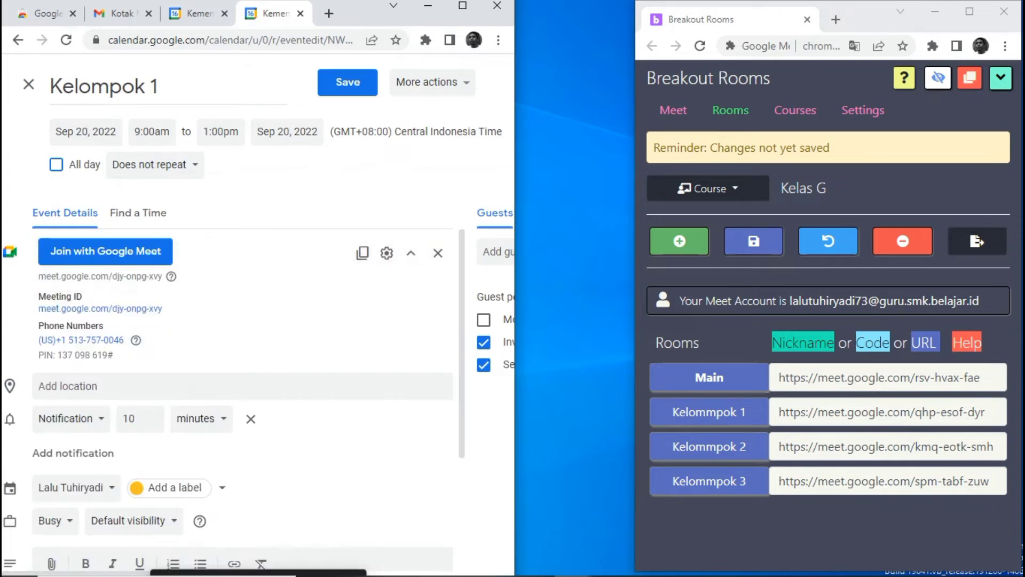
left_click(790, 412)
key("ctrl+a")
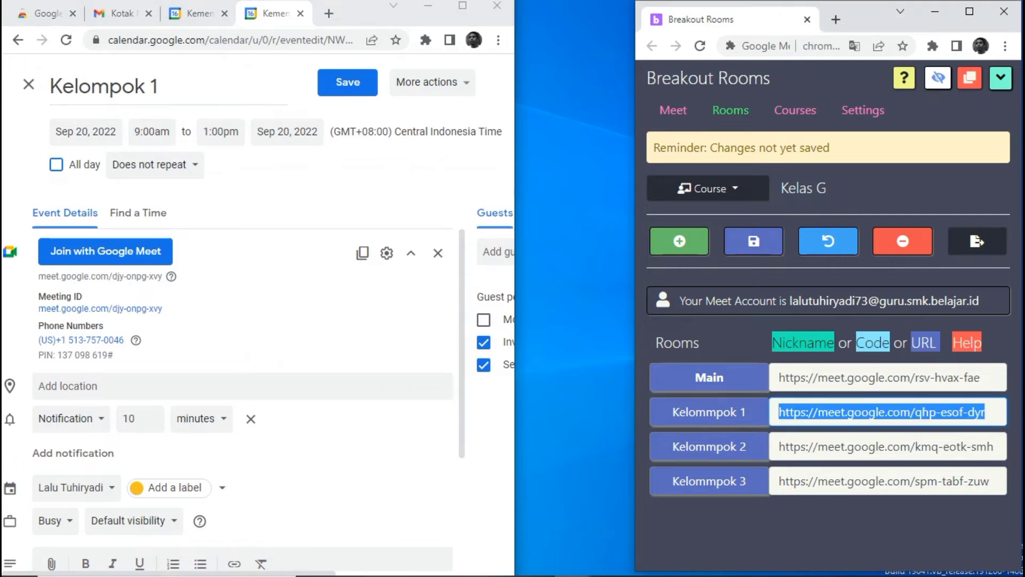
key("ctrl+v")
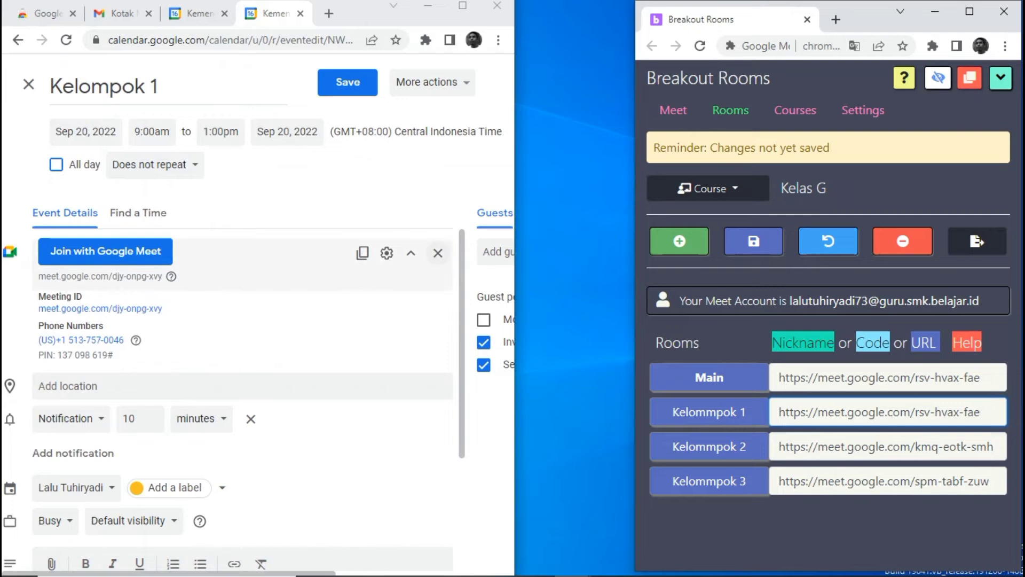
Remove the Meet conference from Kelompok 1 and save the event
left_click(438, 253)
left_click(438, 253)
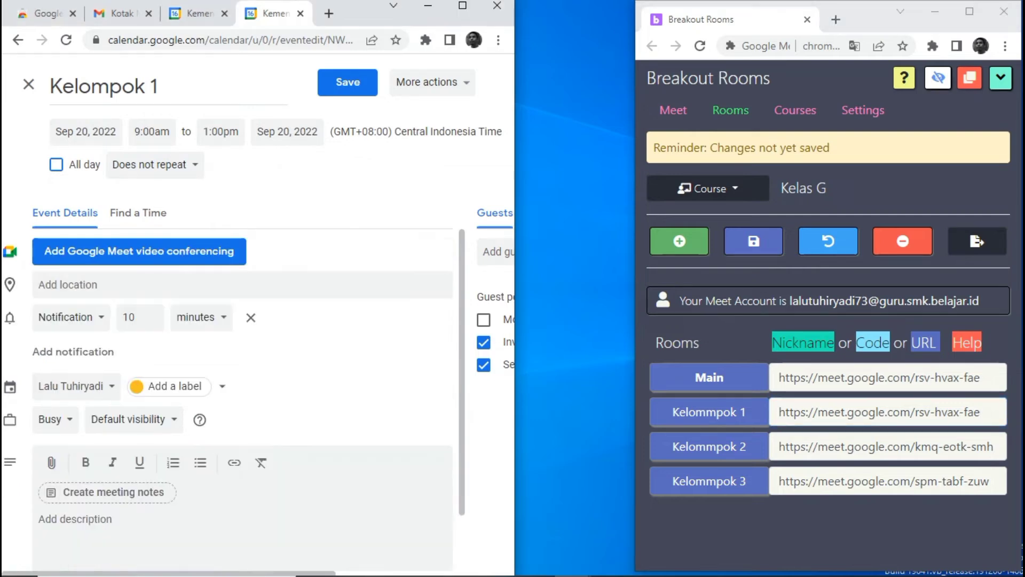
left_click(347, 82)
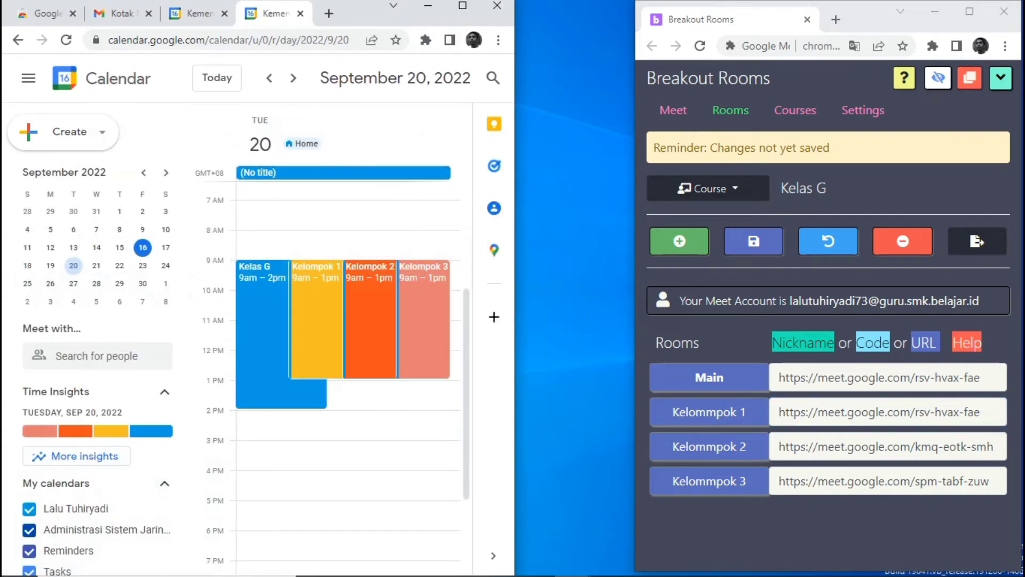
left_click(371, 319)
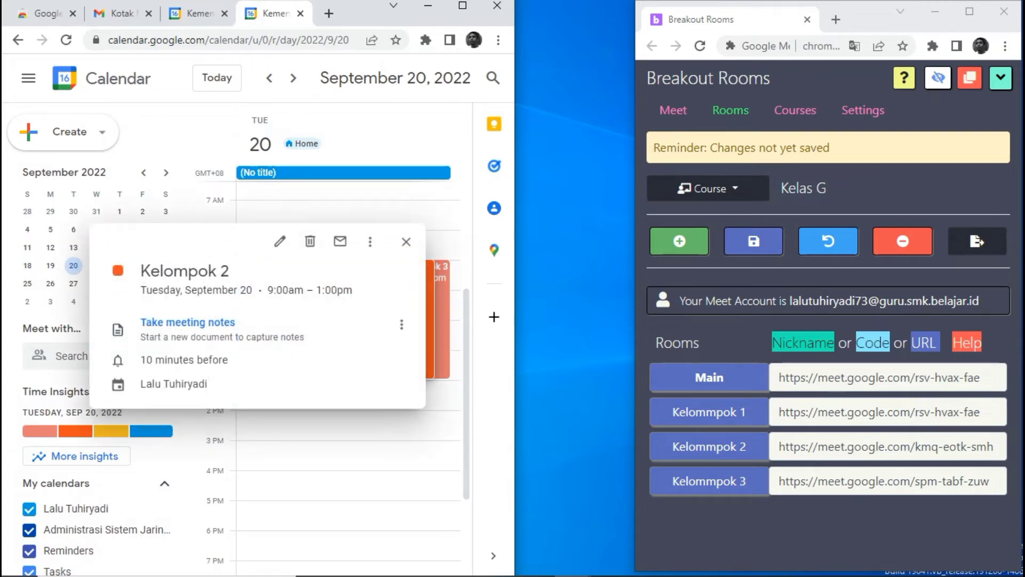
left_click(279, 241)
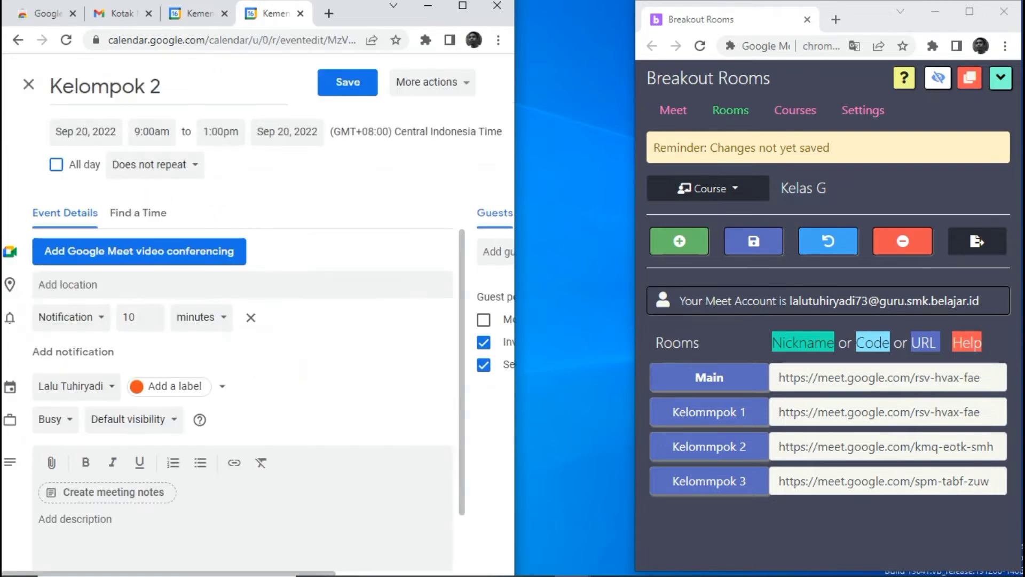
left_click(140, 251)
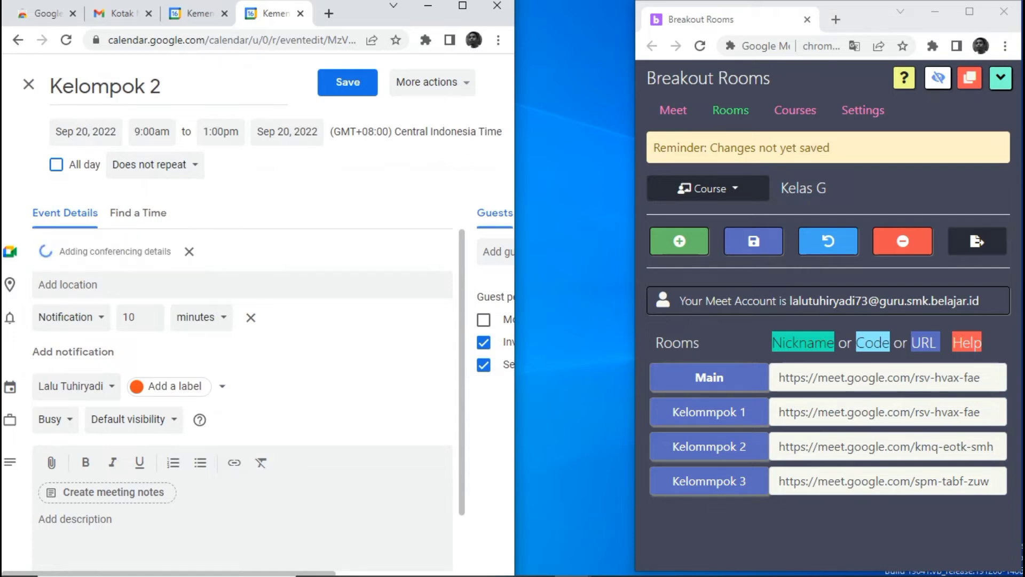
left_click(410, 252)
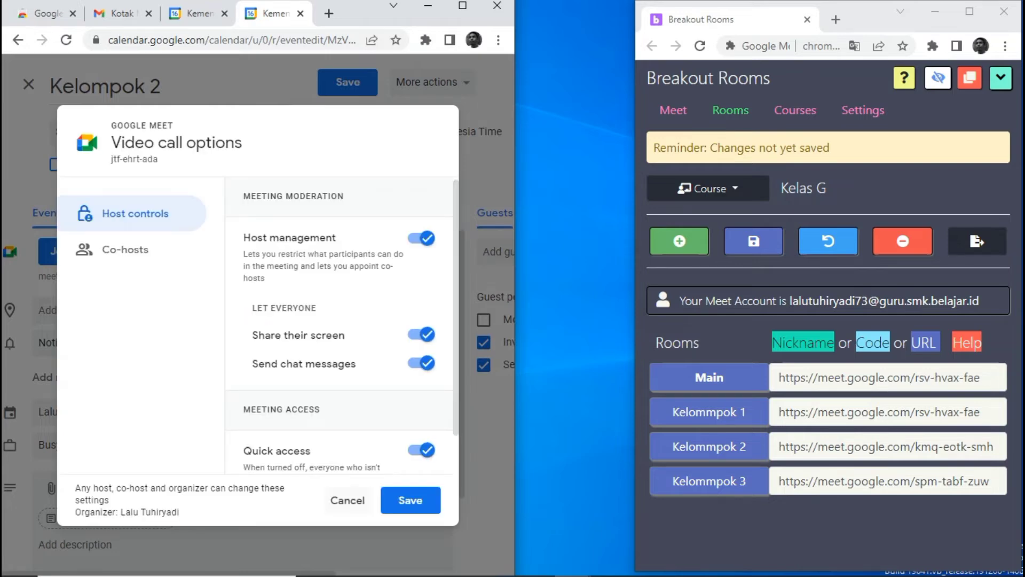
left_click(348, 500)
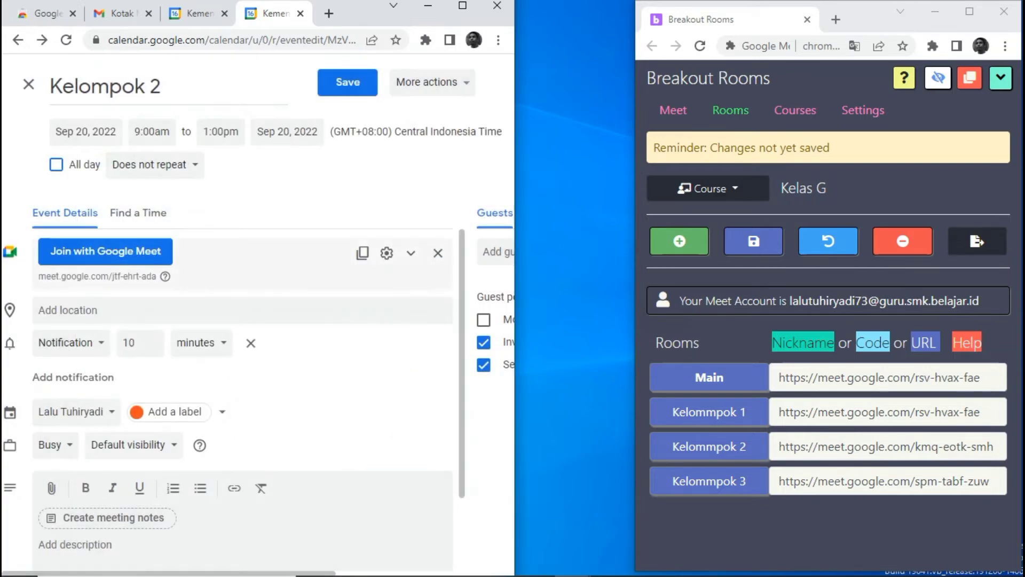
left_click(363, 252)
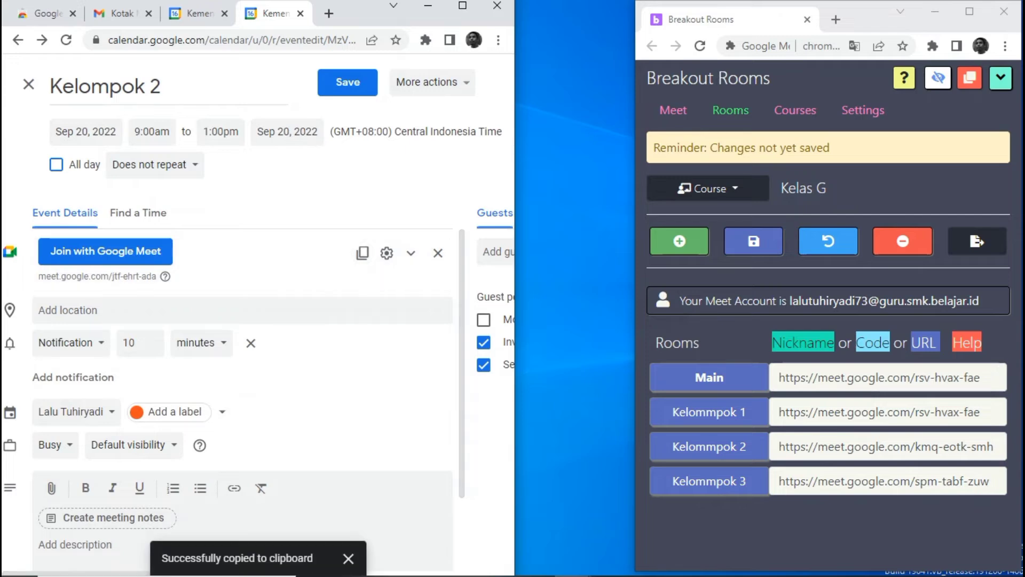
Replace the Kelommpok 2 room link with jtf-ehrt-ada and save the Kelompok 2 event
left_click(779, 446)
key("ctrl+a")
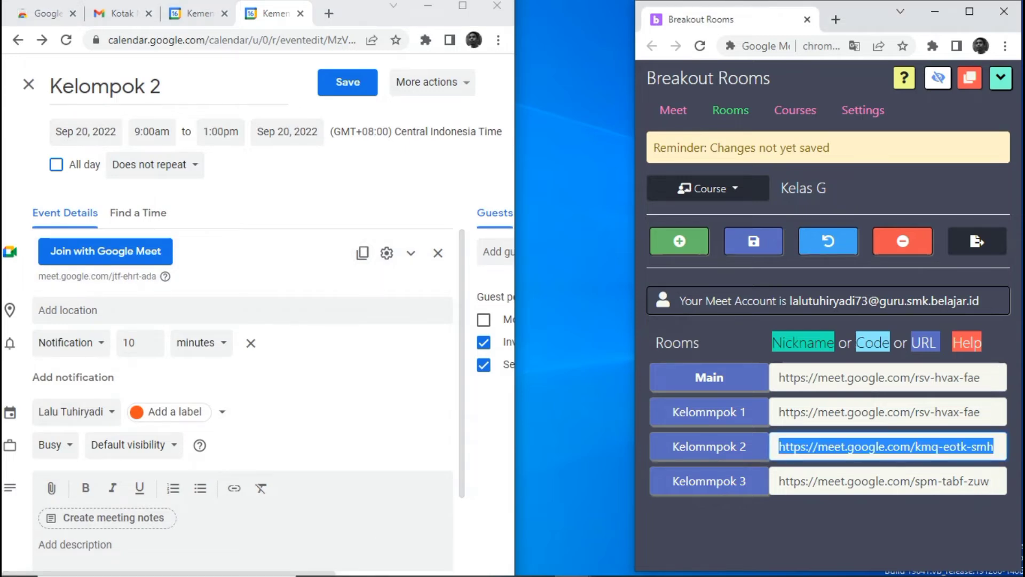
key("ctrl+v")
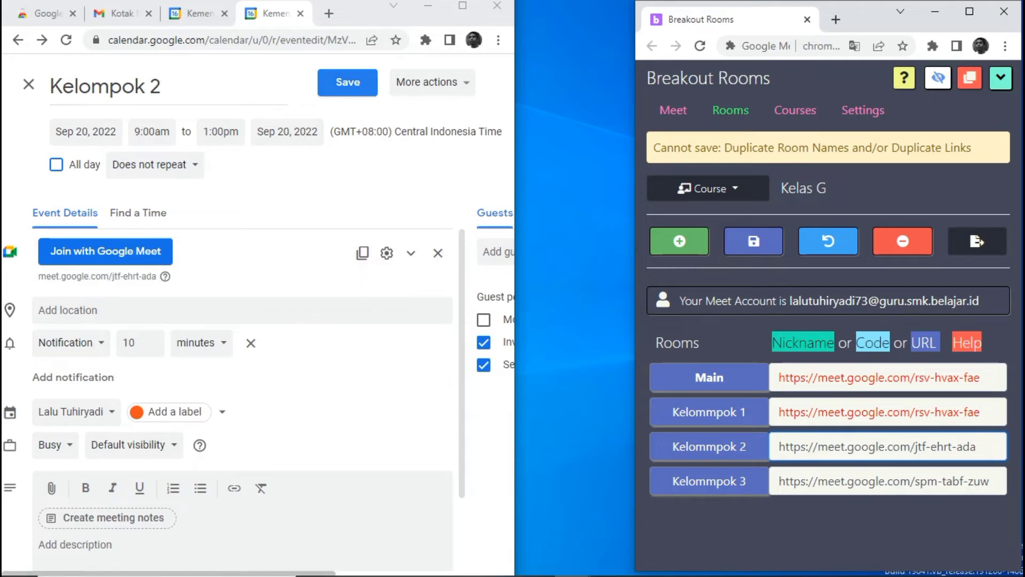
left_click(347, 82)
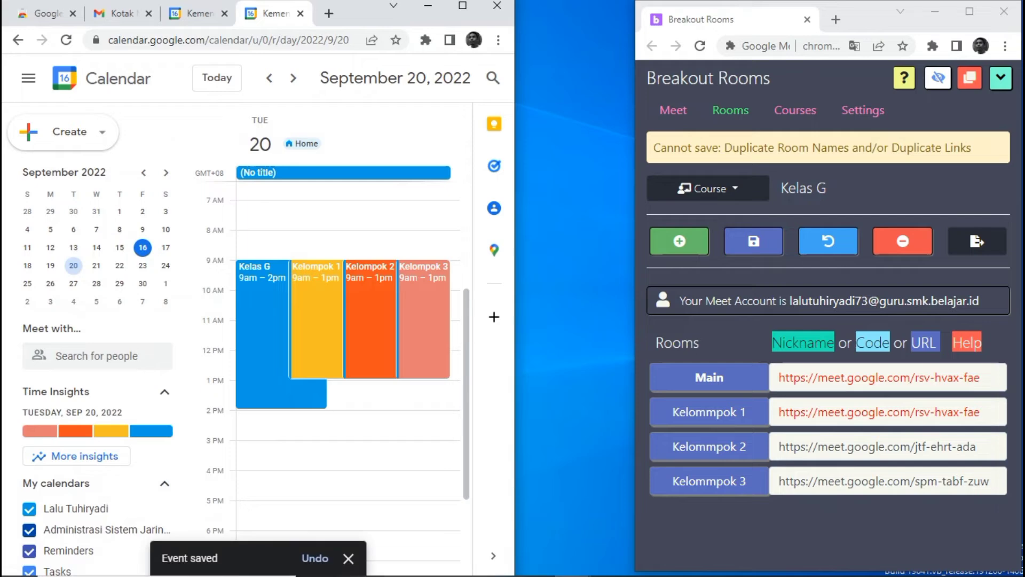
left_click(424, 320)
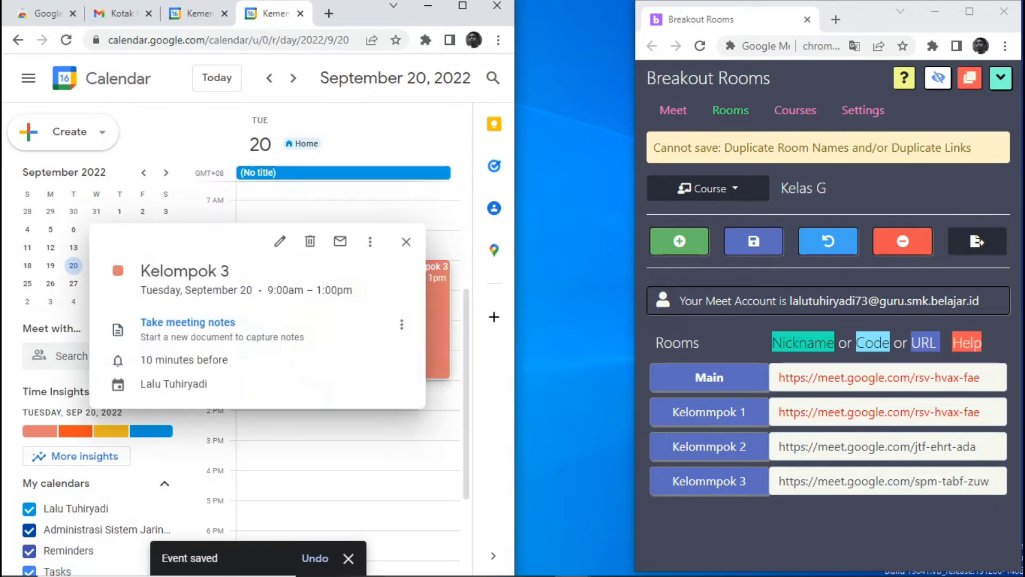
left_click(279, 241)
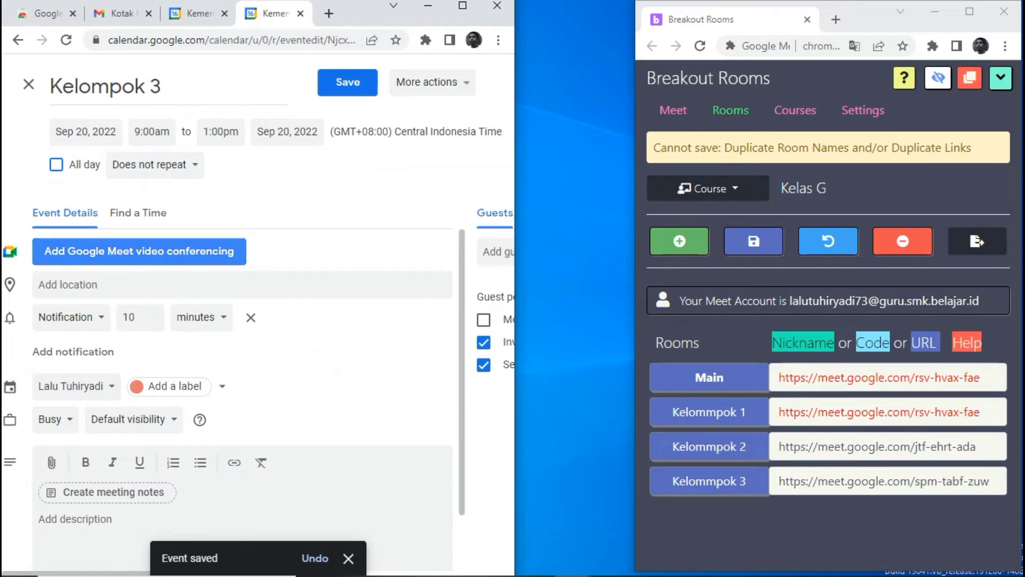
left_click(138, 250)
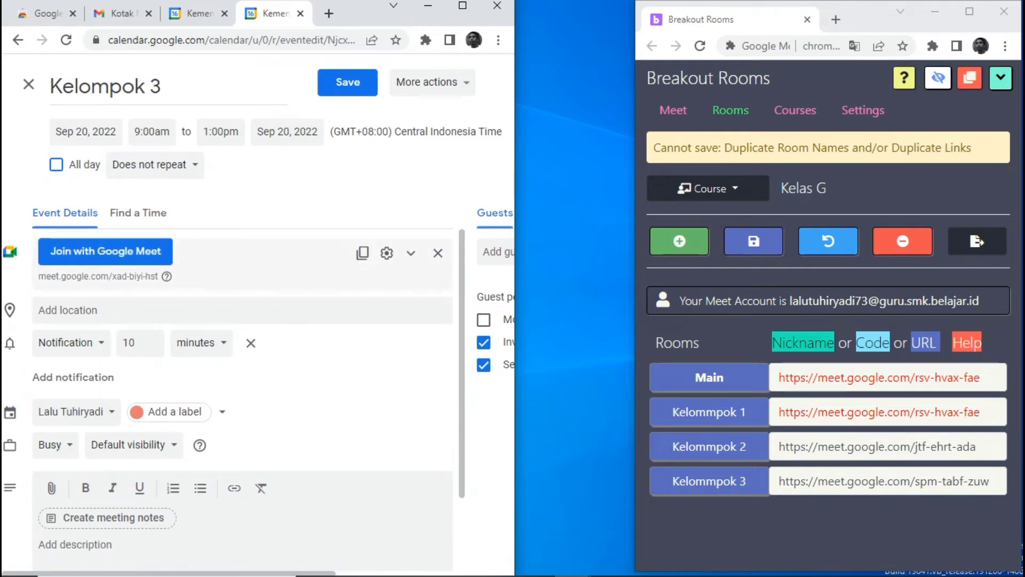
left_click(363, 253)
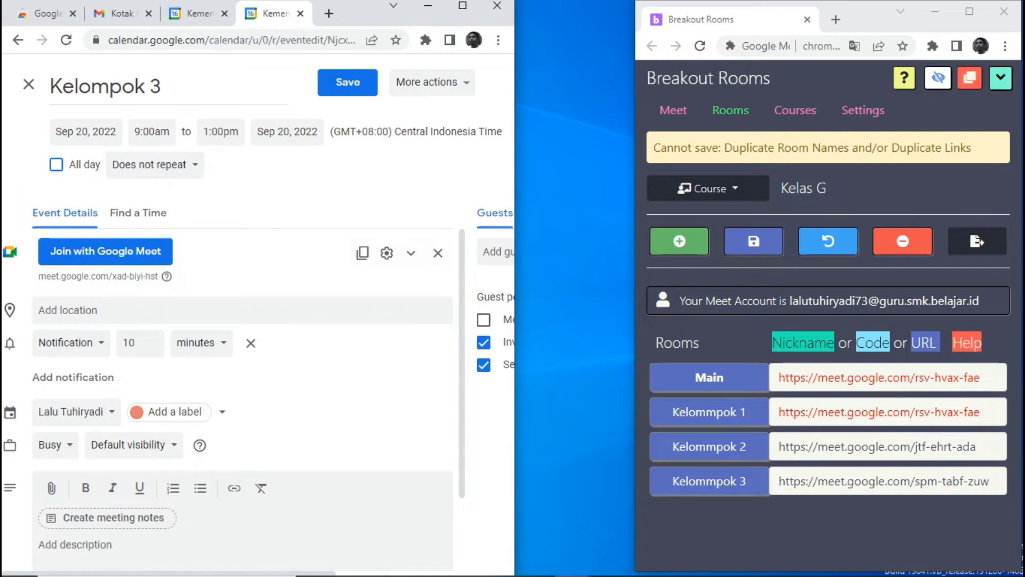
Replace the Kelommpok 3 room link with xad-biyi-hst and save the Kelompok 3 event
left_click(778, 481)
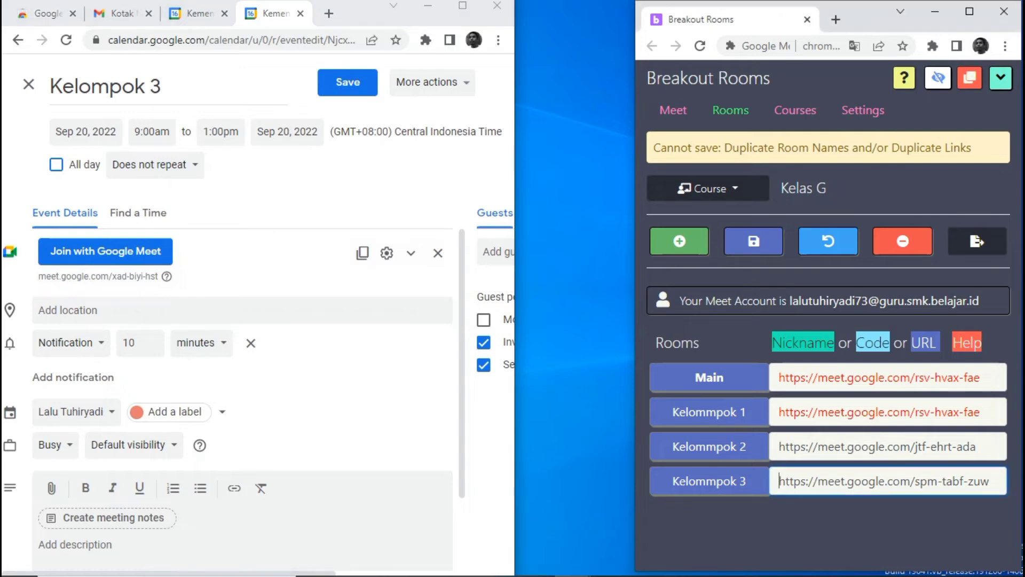
key("ctrl+a")
key("ctrl+v")
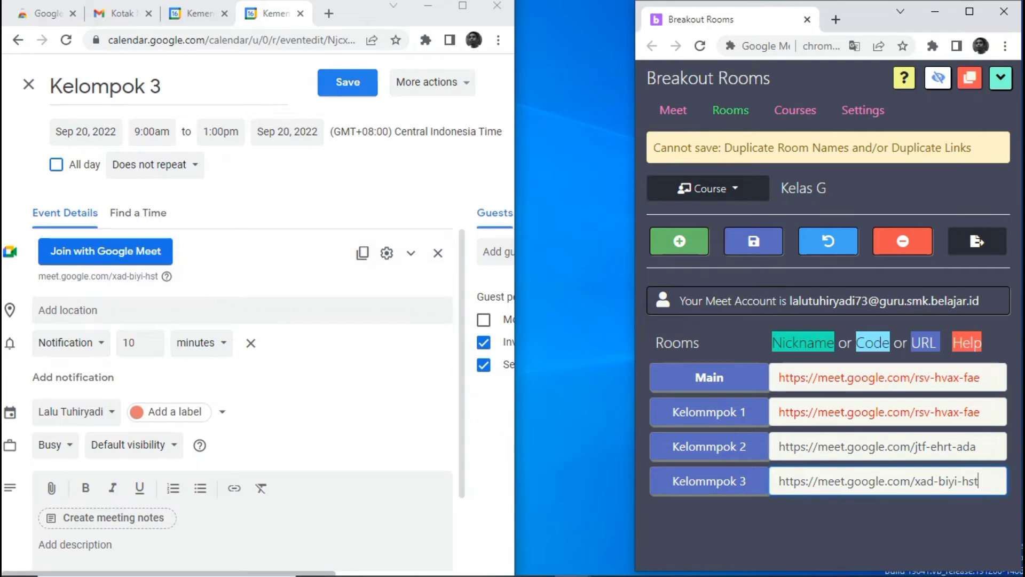
left_click(348, 82)
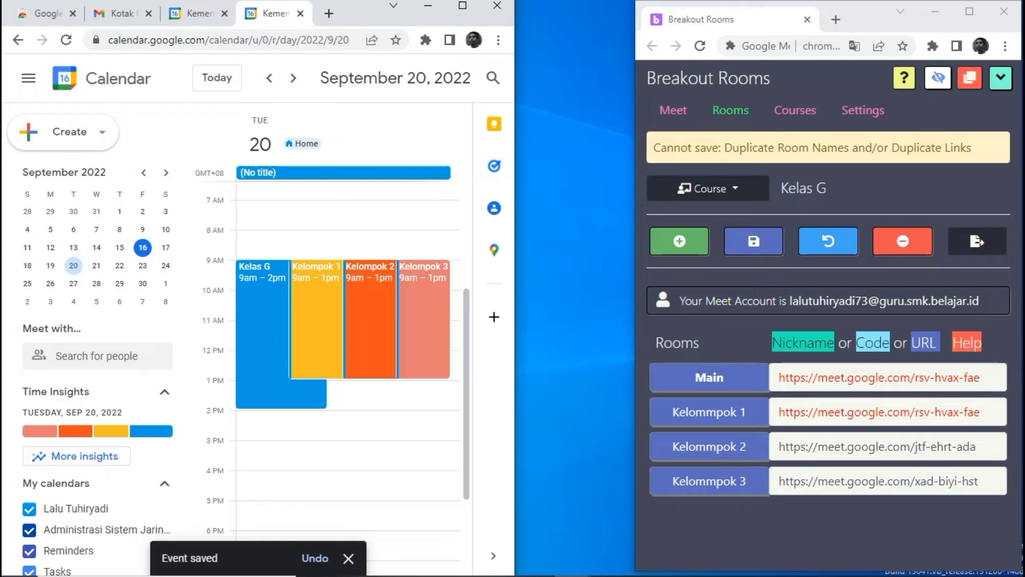
Add a fresh Google Meet link (gup-toae-dpf) to the Kelompok 1 event and copy its conference info
left_click(317, 320)
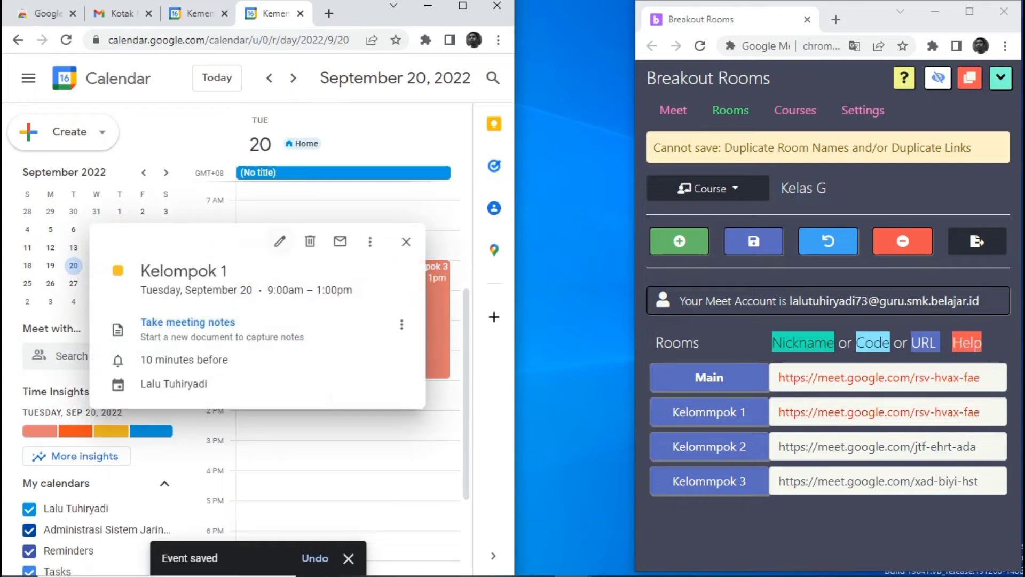
left_click(279, 241)
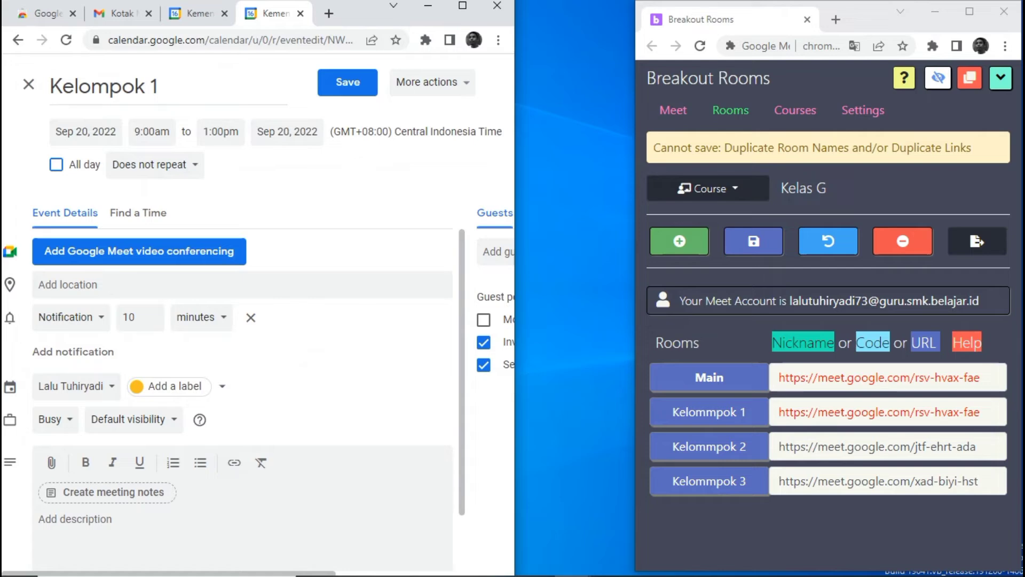
left_click(138, 251)
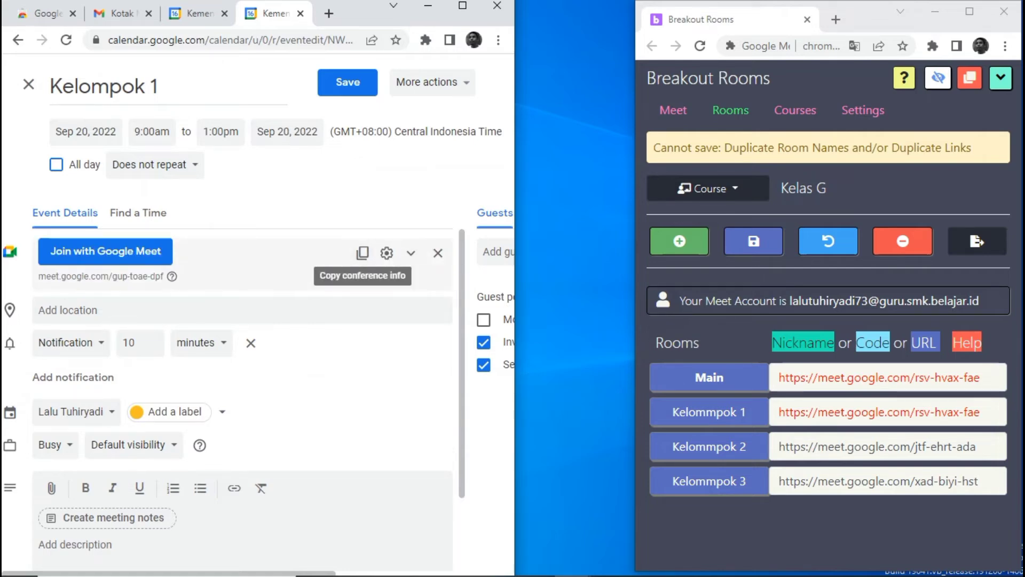
left_click(362, 253)
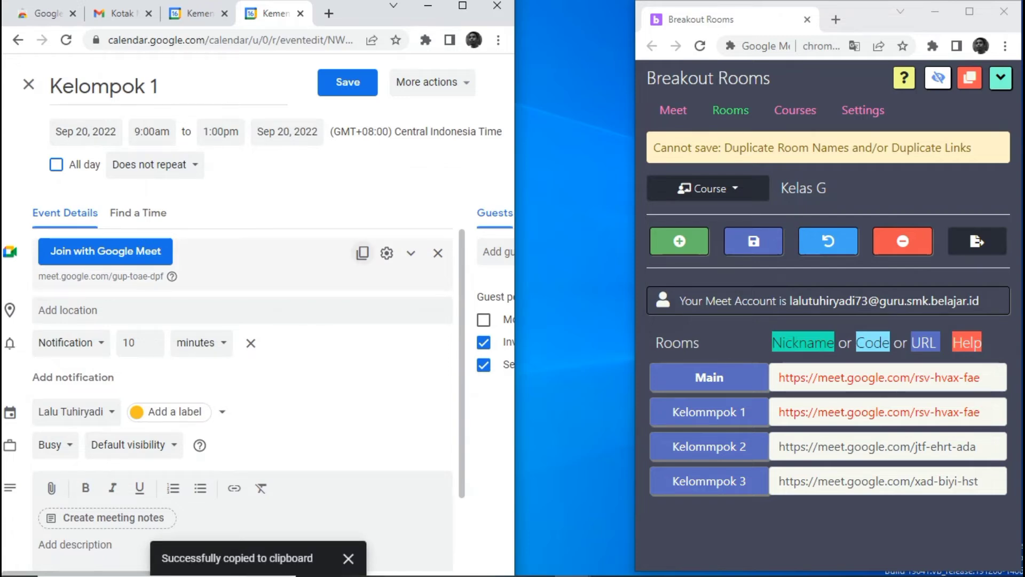
Replace the Kelommpok 1 room link with gup-toae-dpf and save the Kelompok 1 event
left_click(779, 412)
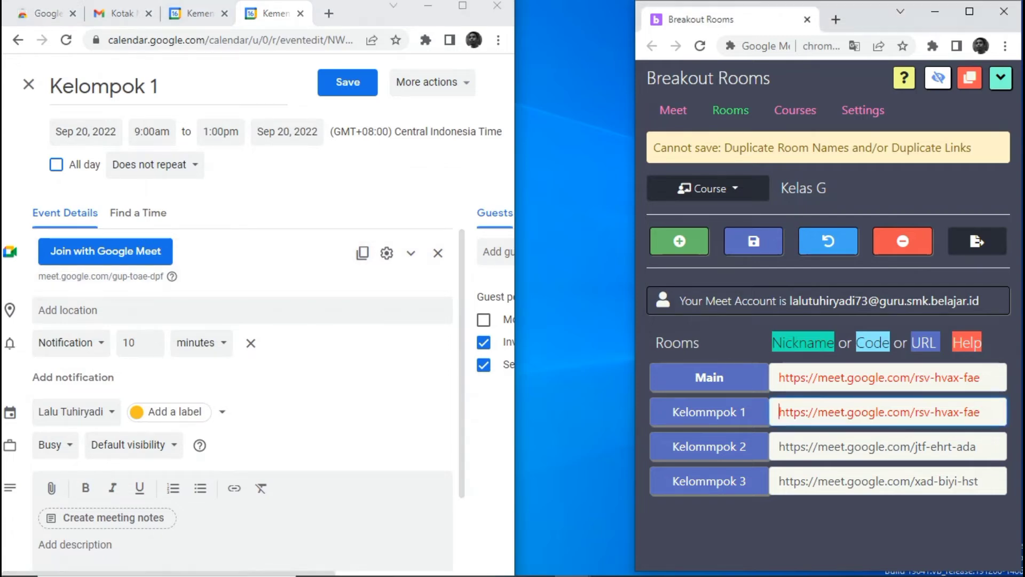
key("ctrl+a")
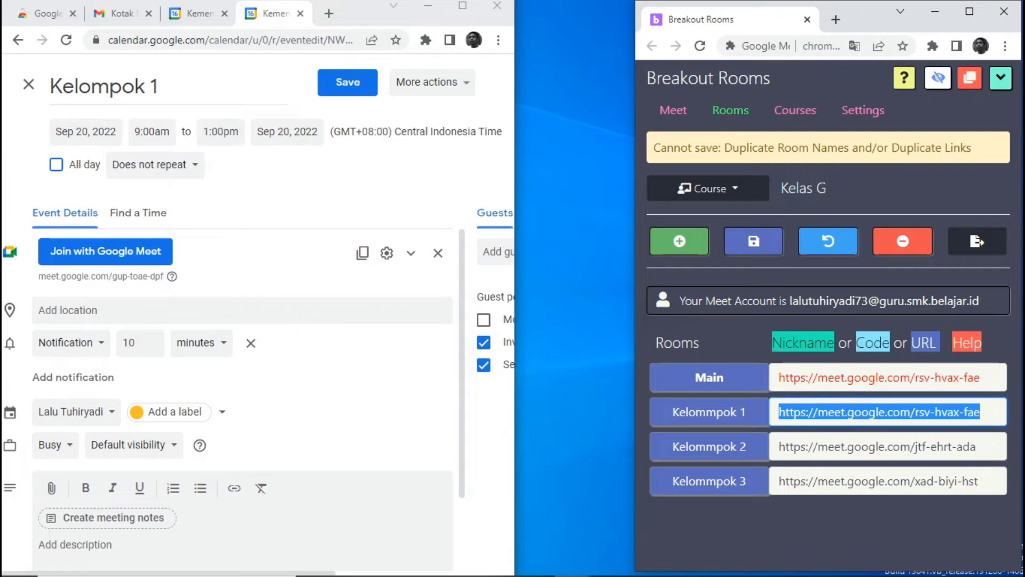
key("ctrl+v")
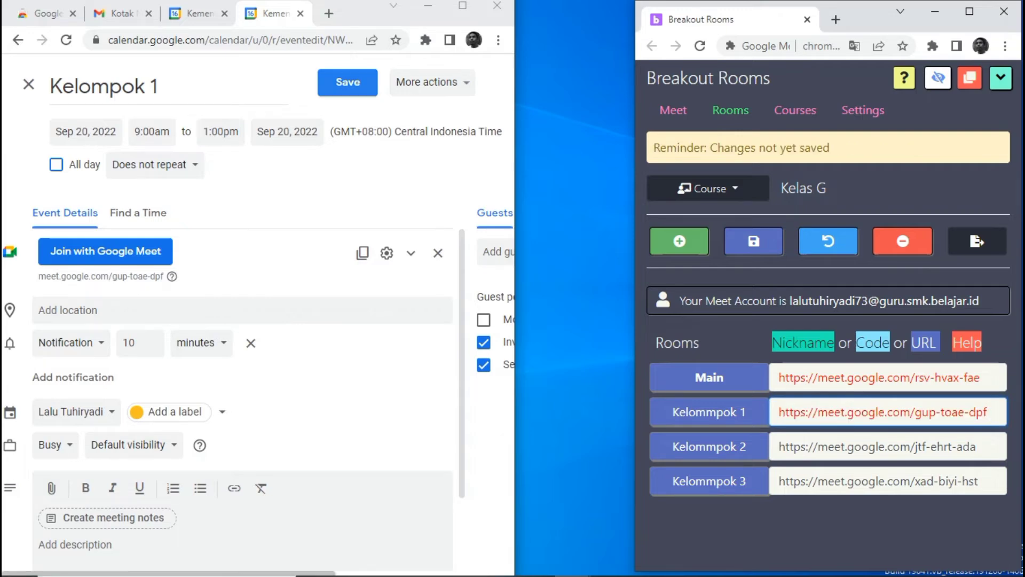
left_click(347, 82)
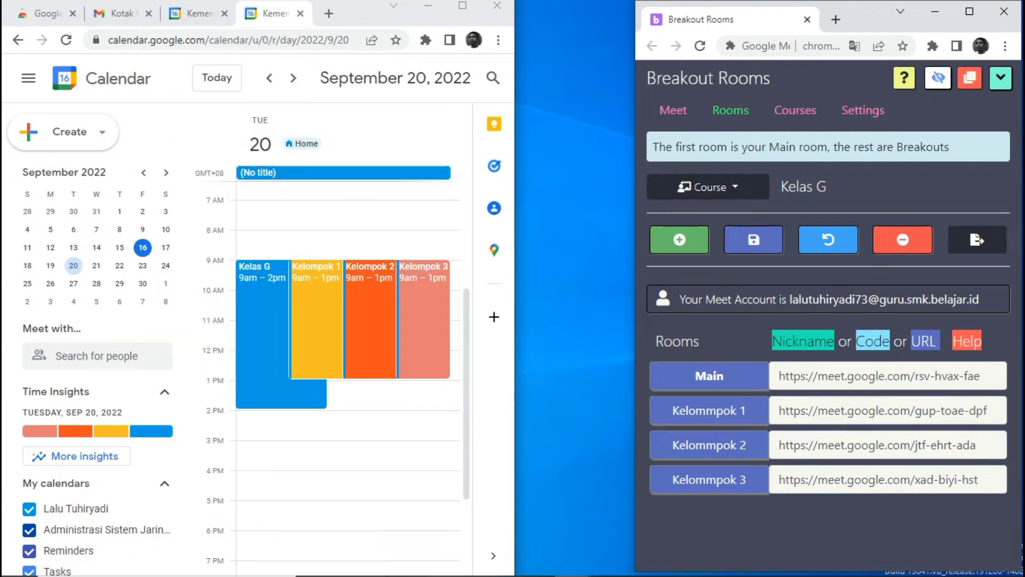
Widen the calendar window and save the four Breakout Rooms links, including the new Kelommpok 1 link
left_click_drag(517, 192, 611, 196)
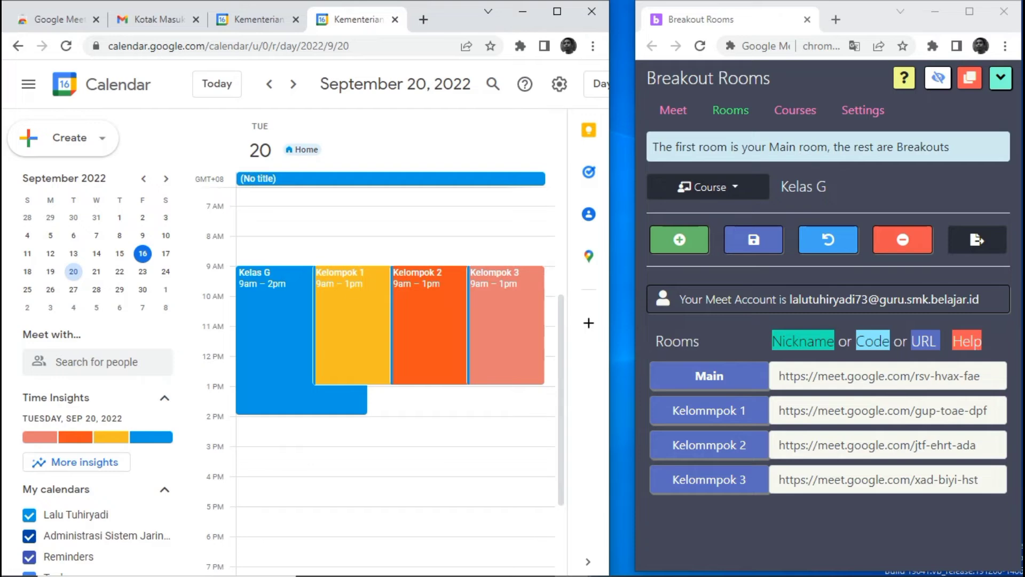
left_click_drag(776, 377, 801, 387)
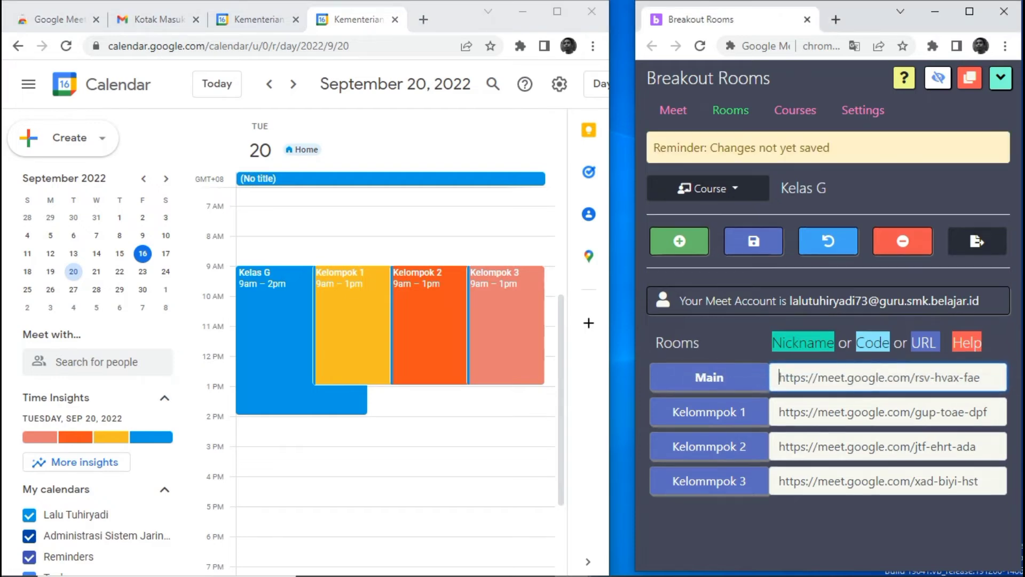
left_click(800, 378)
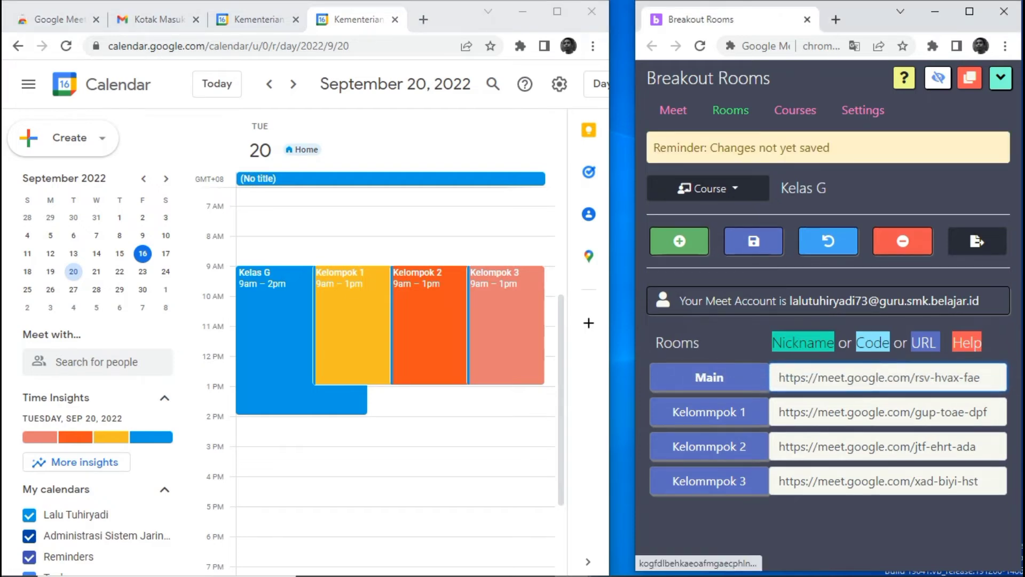
left_click(753, 242)
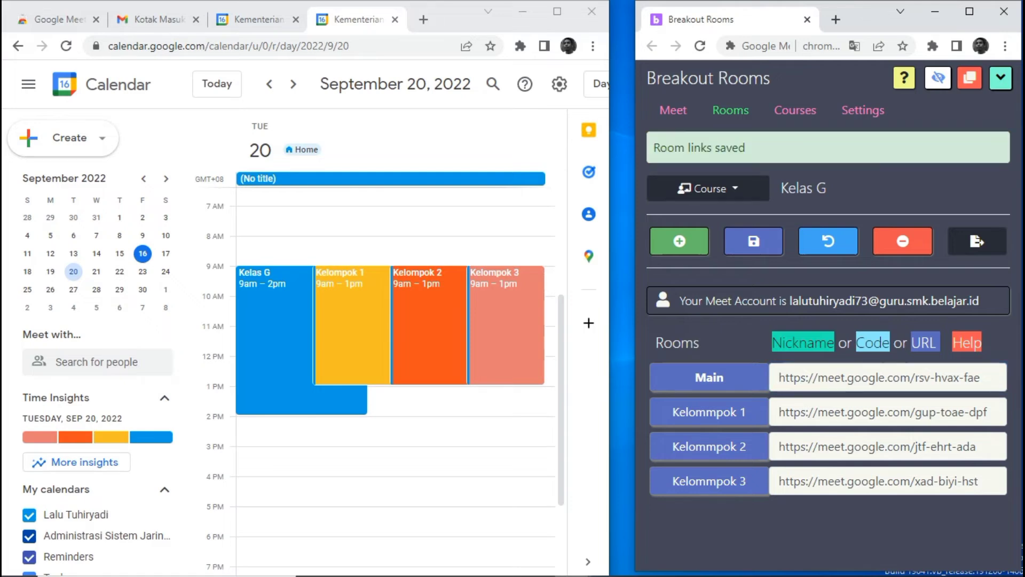
Copy the Main room link, save the room links again, and open a new blank Chrome tab
left_click_drag(779, 378, 865, 376)
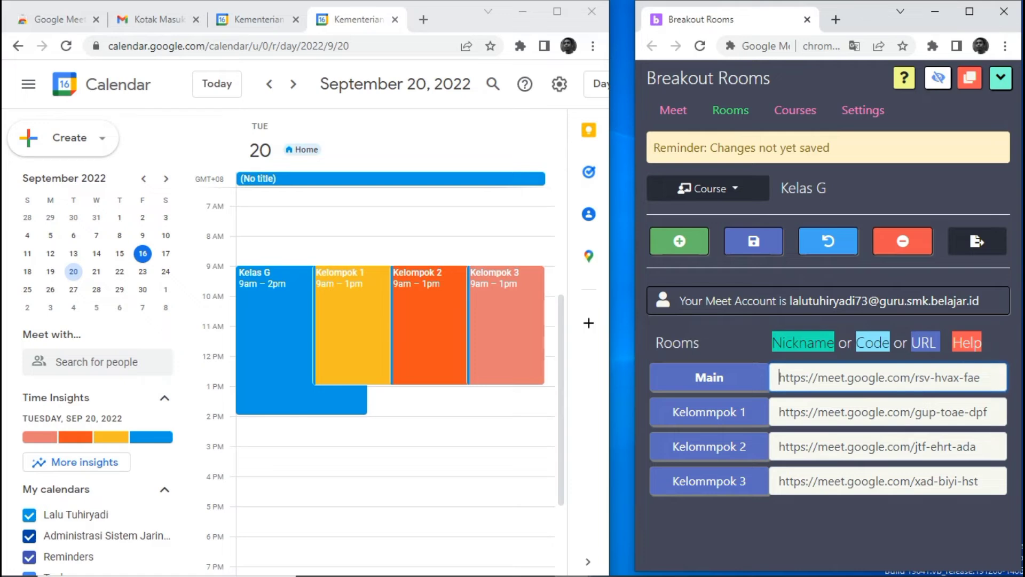
key("ctrl+a")
key("ctrl+c")
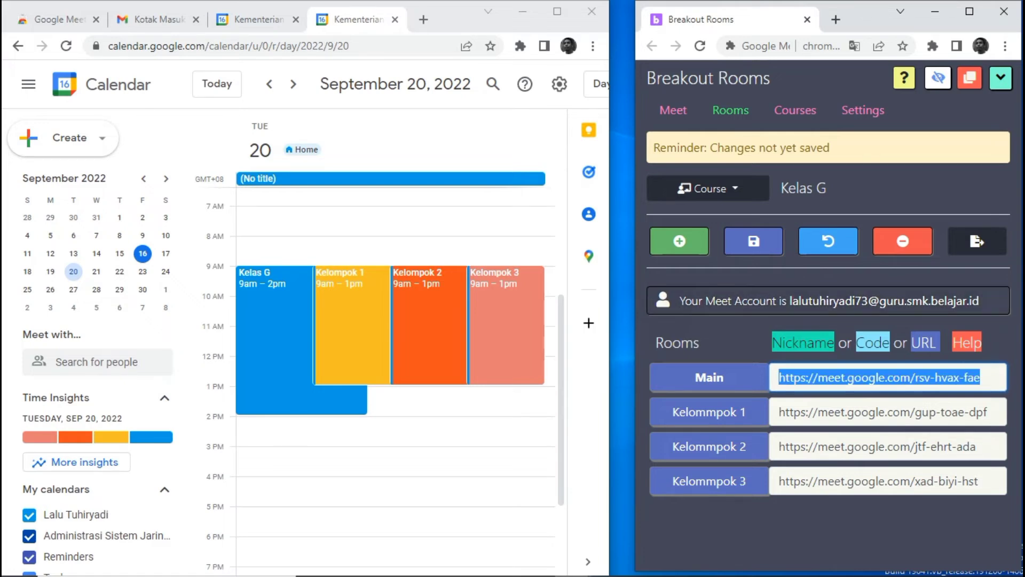
left_click(754, 241)
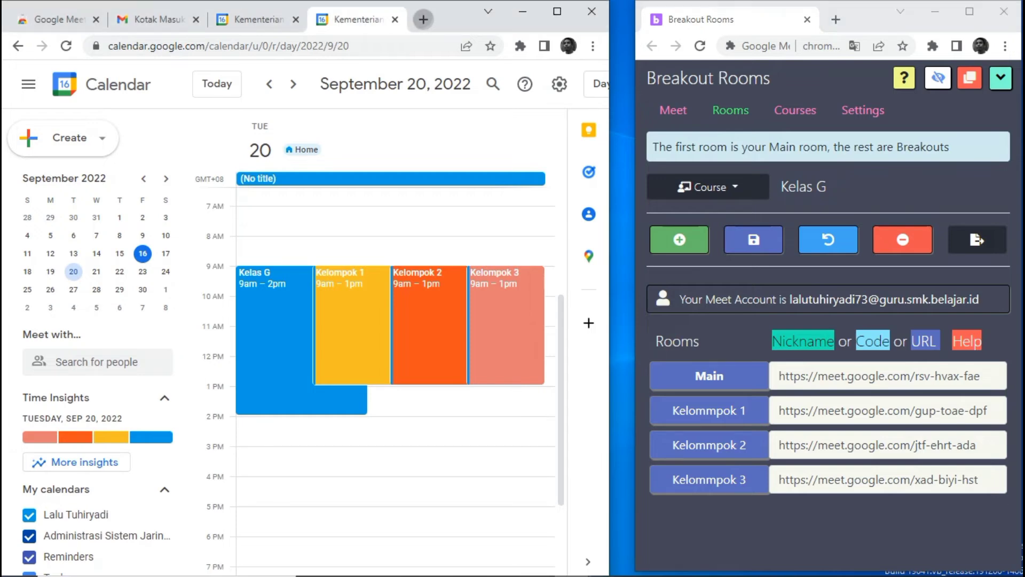
left_click(423, 19)
left_click(267, 46)
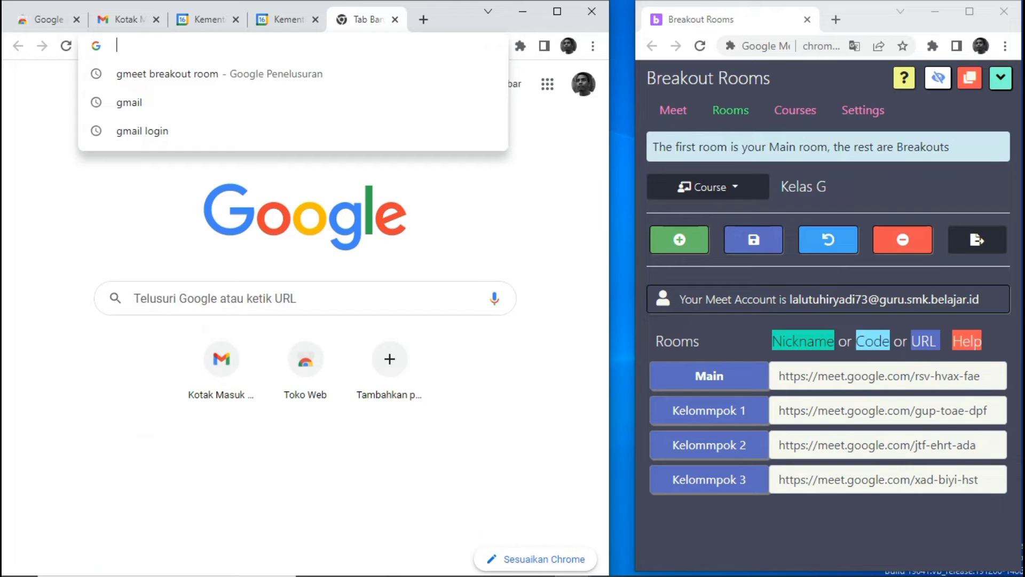
Load the Main room's Meet page, meet.google.com/rsv-hvax-fae, in the new tab
type("w")
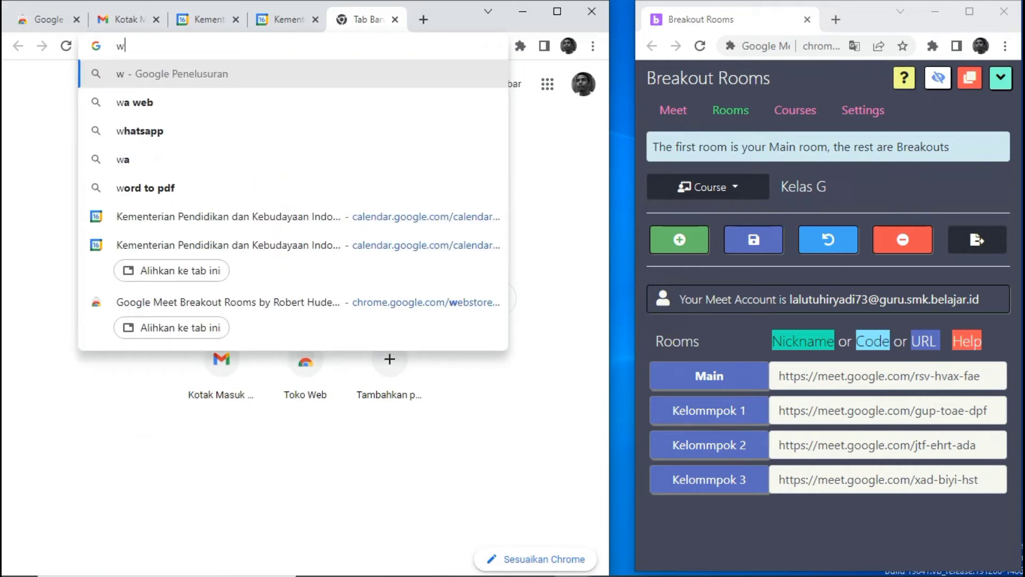
key("BackSpace")
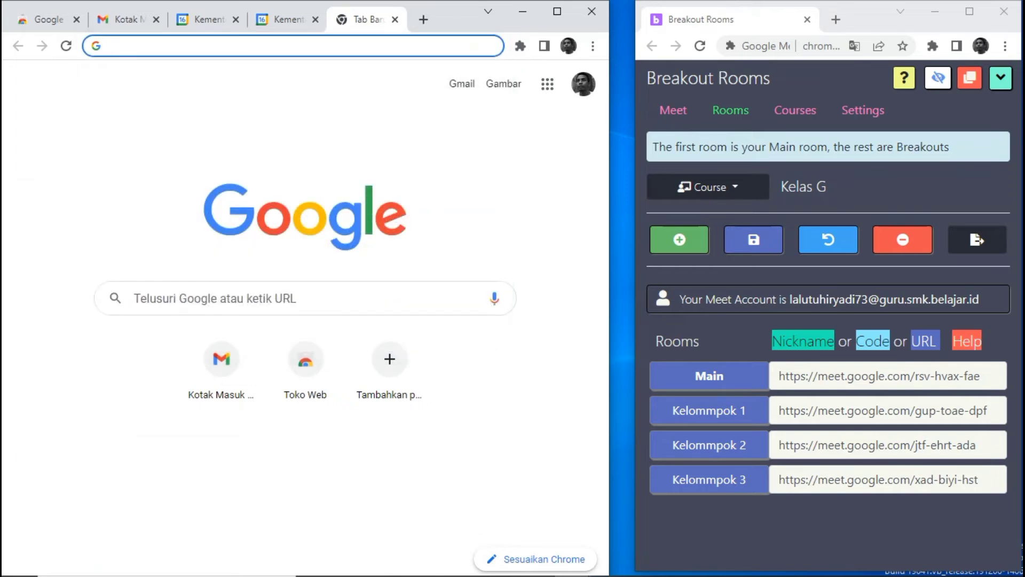
key("ctrl+v")
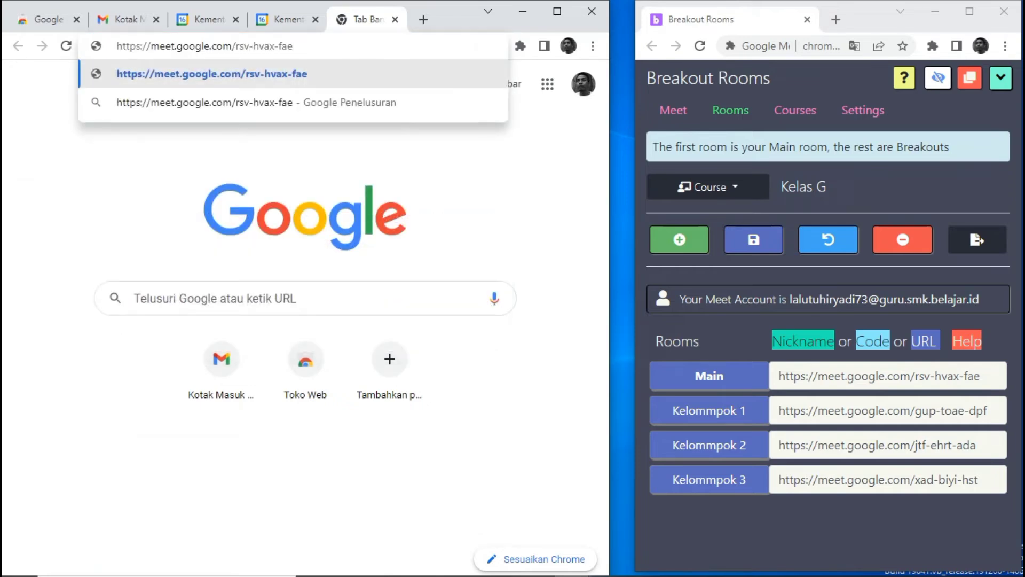
key("Return")
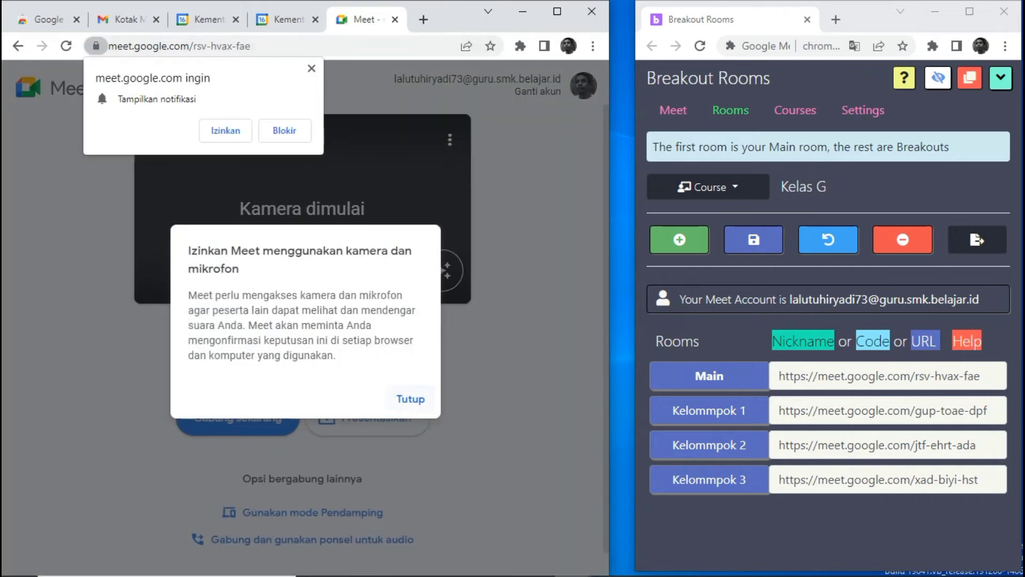
Close the camera/microphone notice and join the rsv-hvax-fae call with Gabung sekarang
left_click(410, 399)
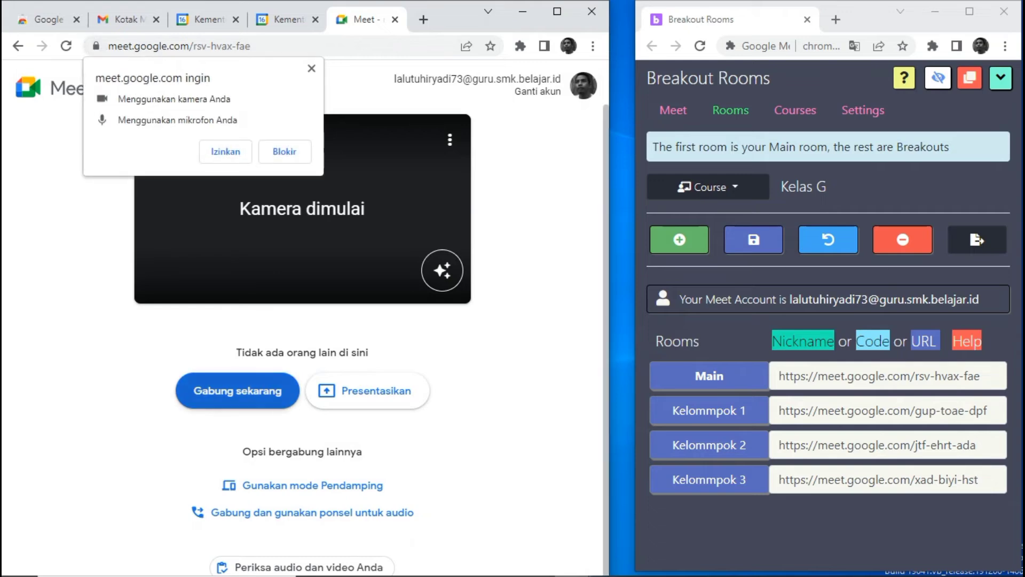
left_click(237, 390)
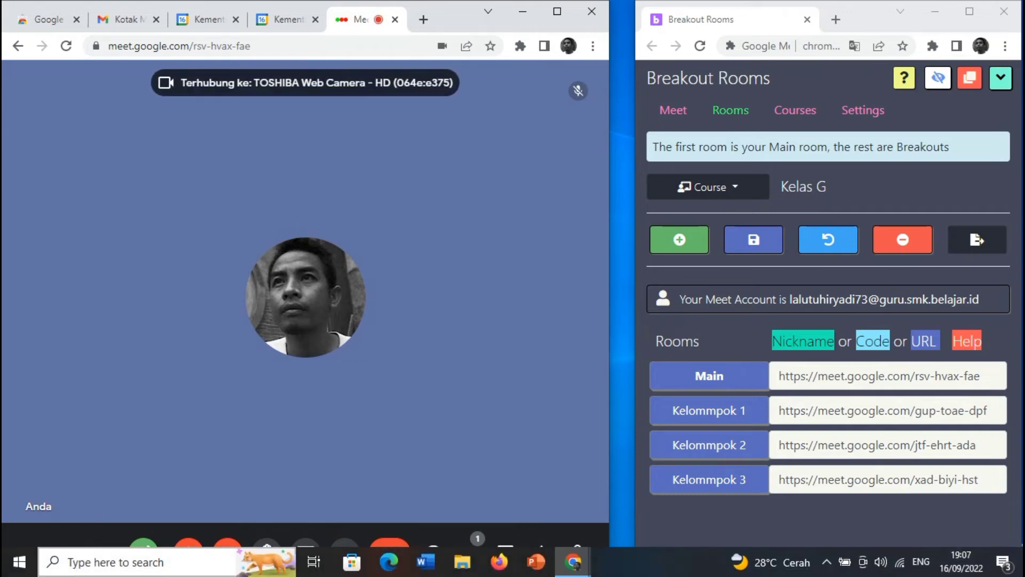
Launch Notepad from the taskbar search and paste the Main room link as line 1
type("N")
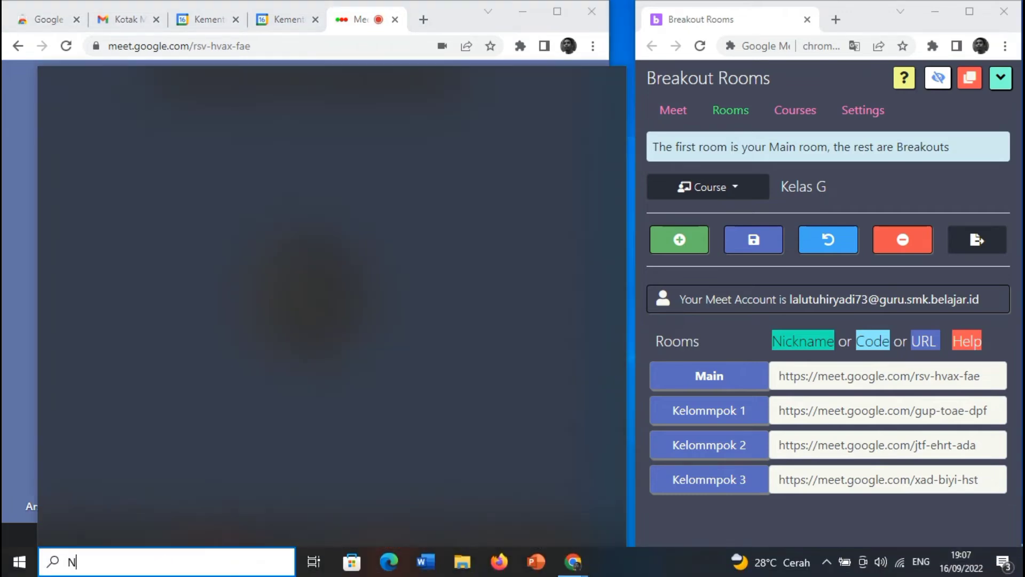
key("BackSpace")
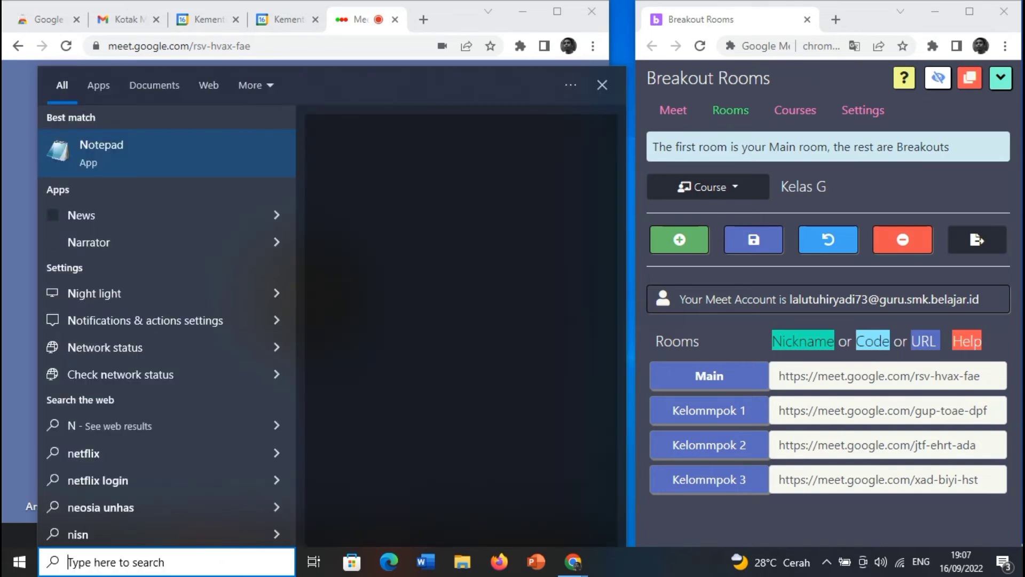
type("no")
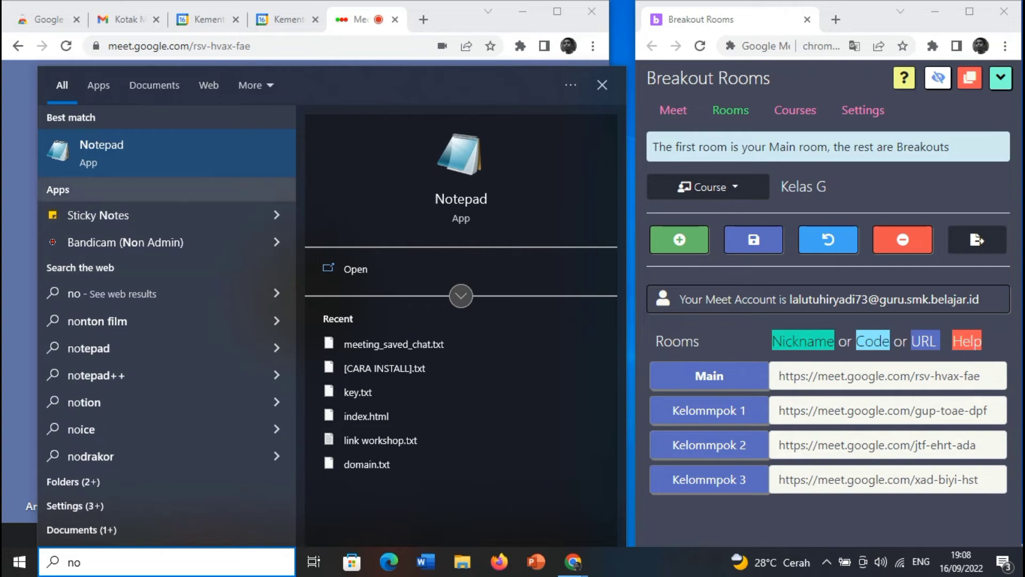
key("Return")
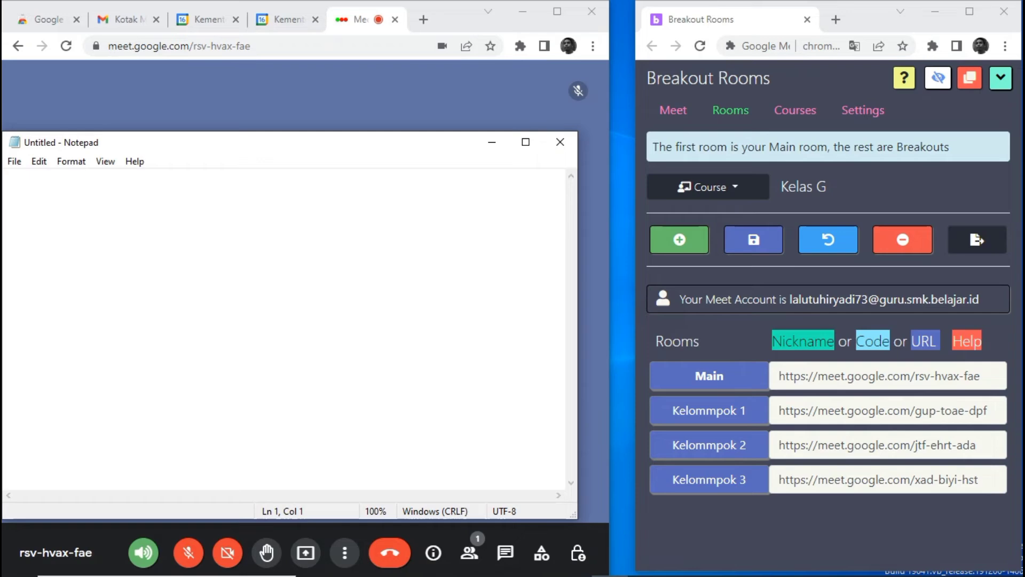
key("ctrl+v")
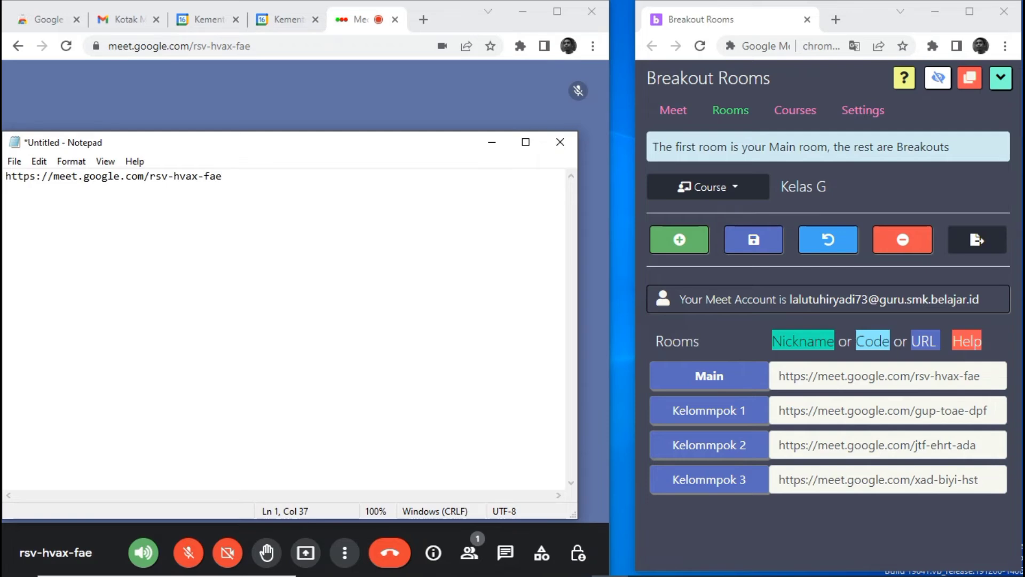
Copy the Kelommpok 1 and Kelommpok 2 room links into the note as lines 2 and 3
left_click_drag(778, 410, 834, 417)
key("ctrl+a")
key("ctrl+c")
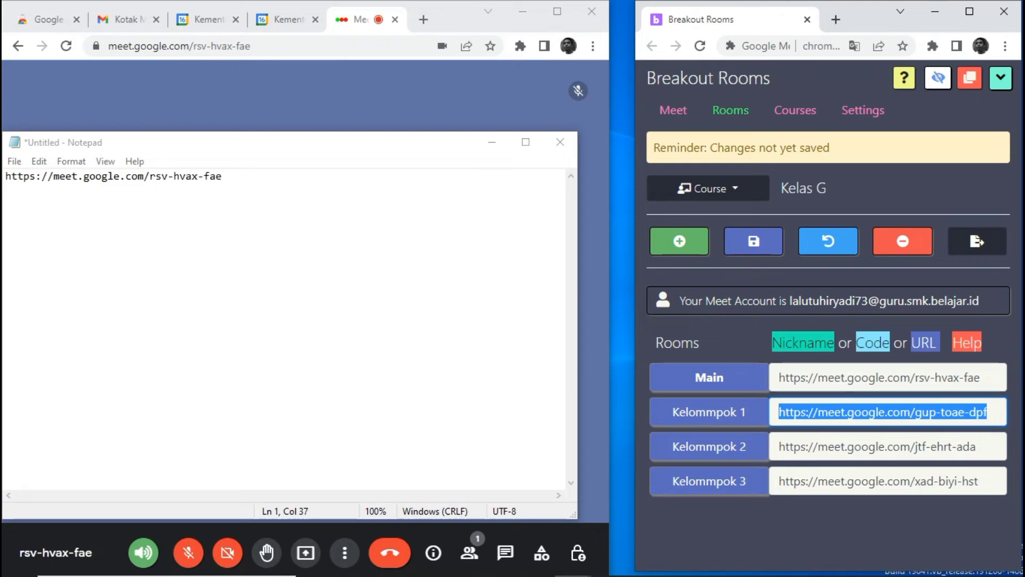
key("alt+Tab")
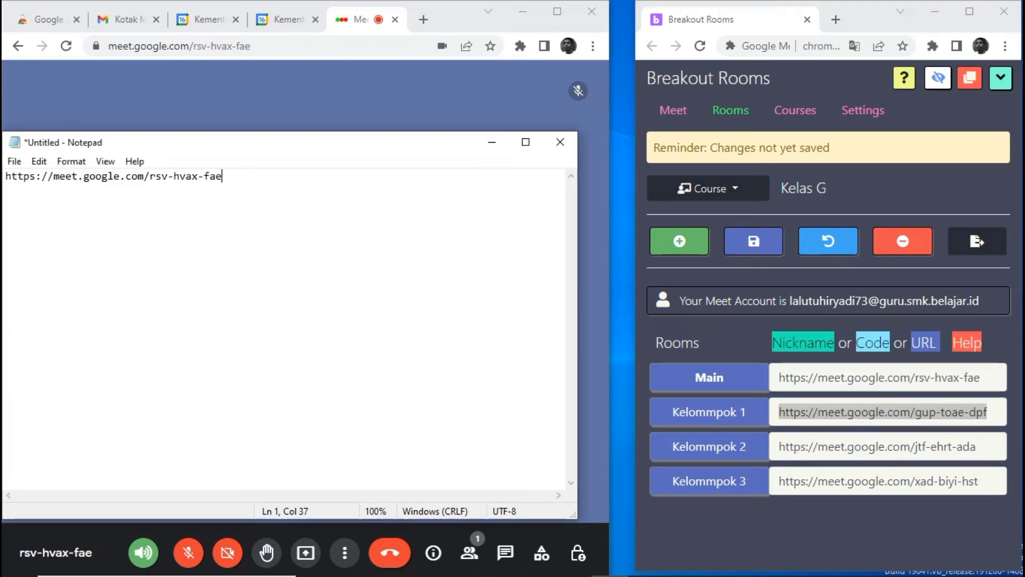
key("Return")
key("ctrl+v")
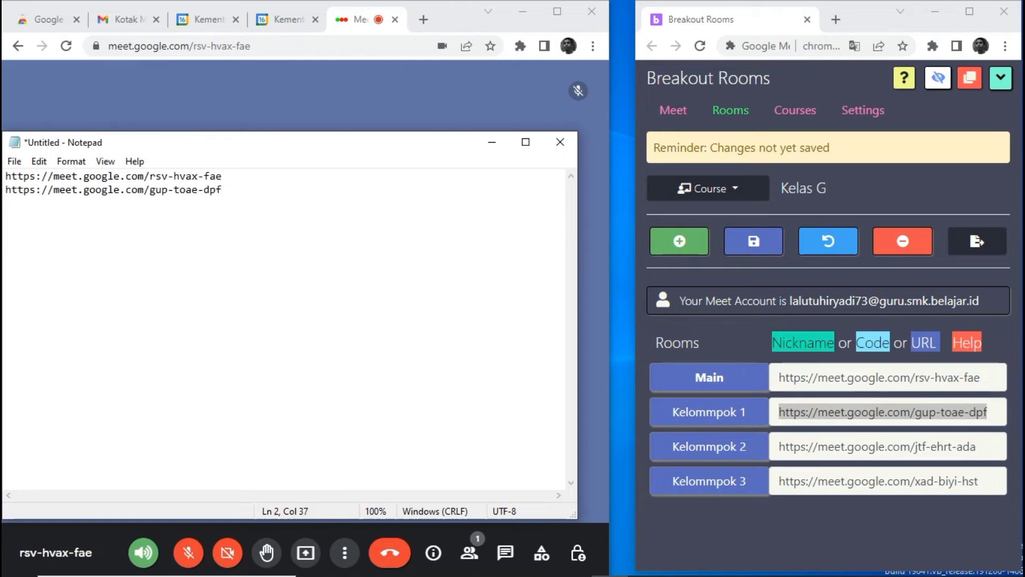
left_click(801, 447)
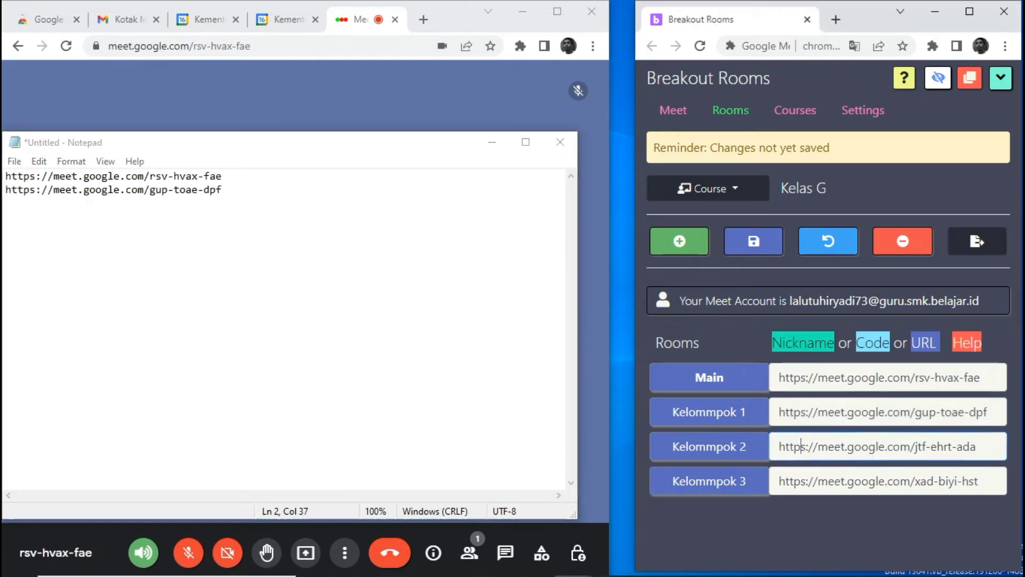
key("ctrl+a")
key("ctrl+c")
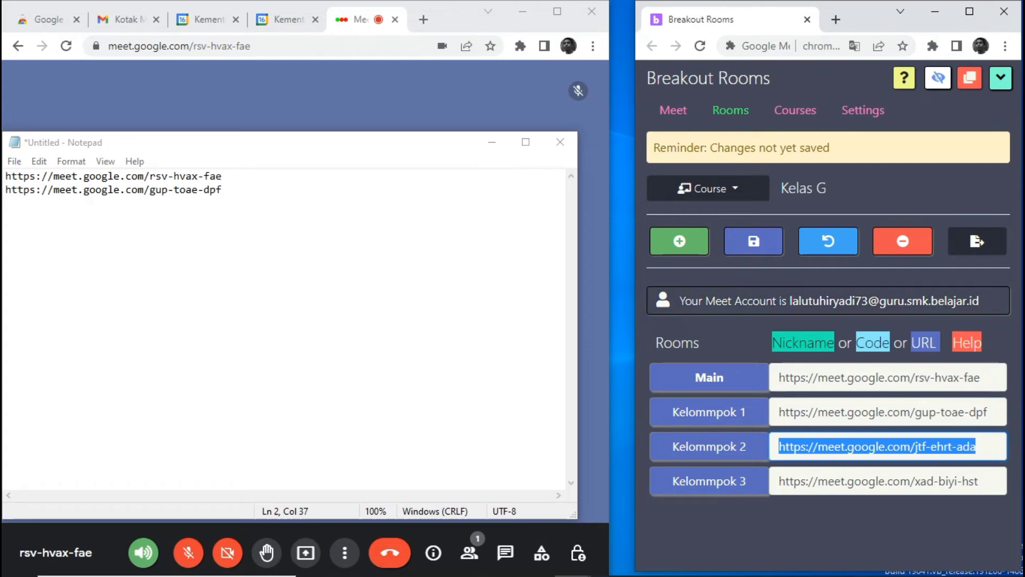
key("alt+Tab")
key("Return")
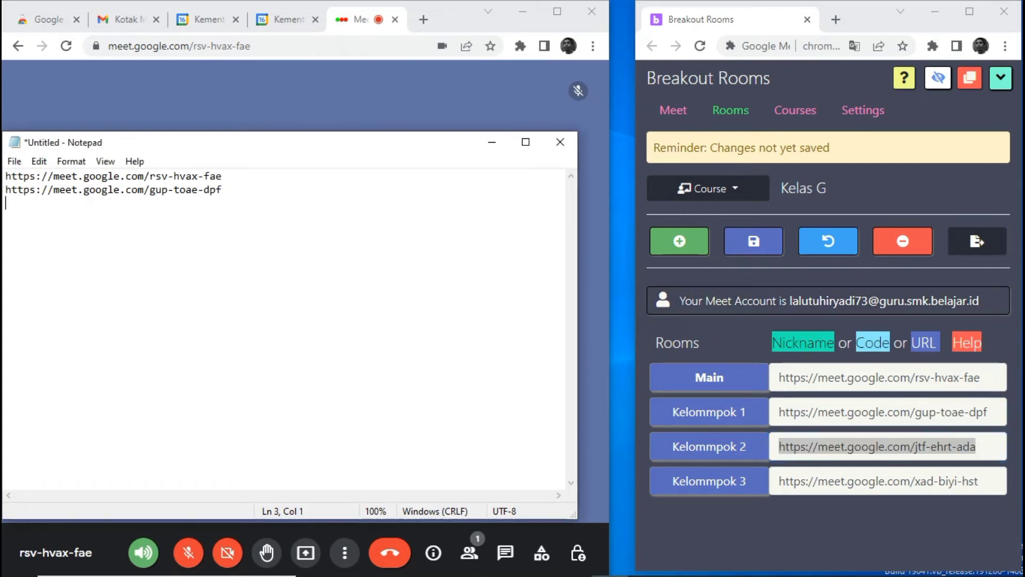
key("ctrl+v")
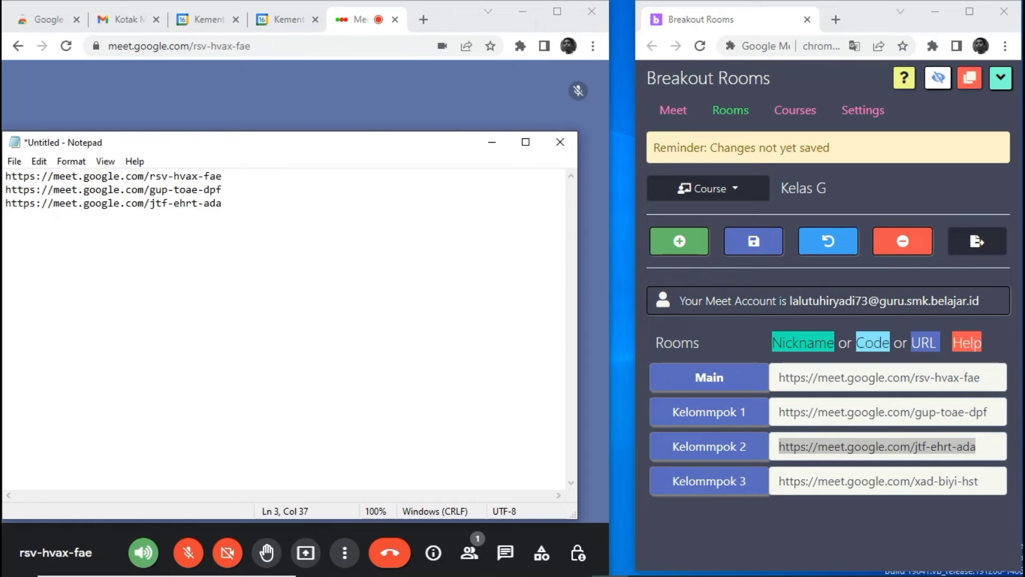
Add the Kelommpok 3 room link as line 4 and bring up the Save As dialog
left_click(777, 481)
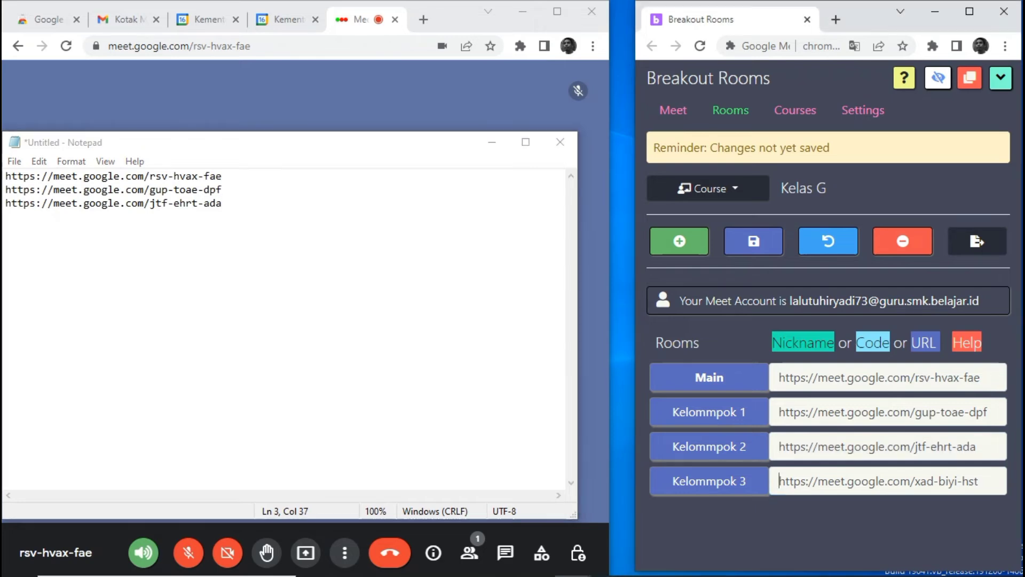
left_click_drag(778, 481, 943, 484)
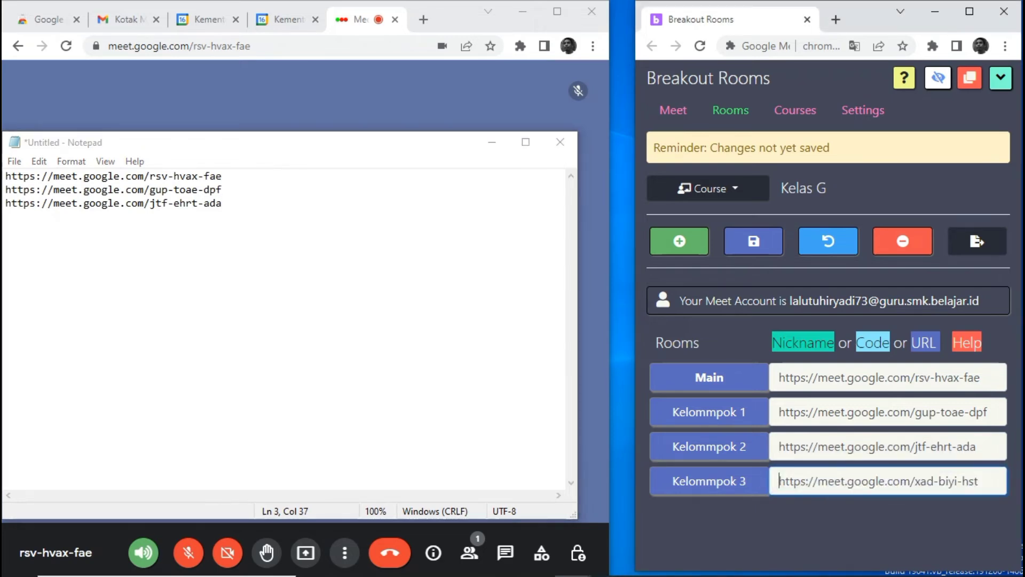
key("ctrl+a")
key("ctrl+c")
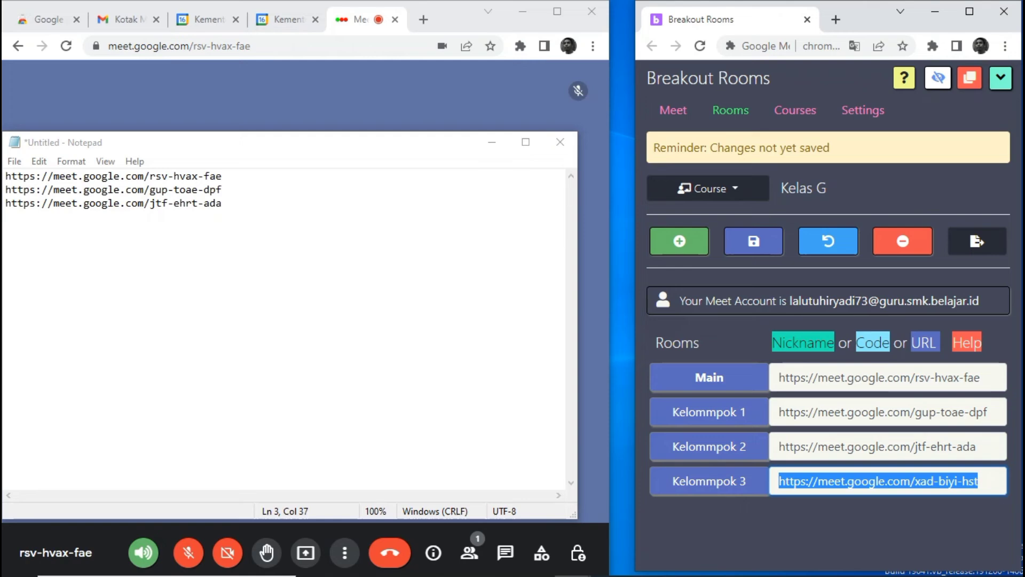
left_click(943, 481)
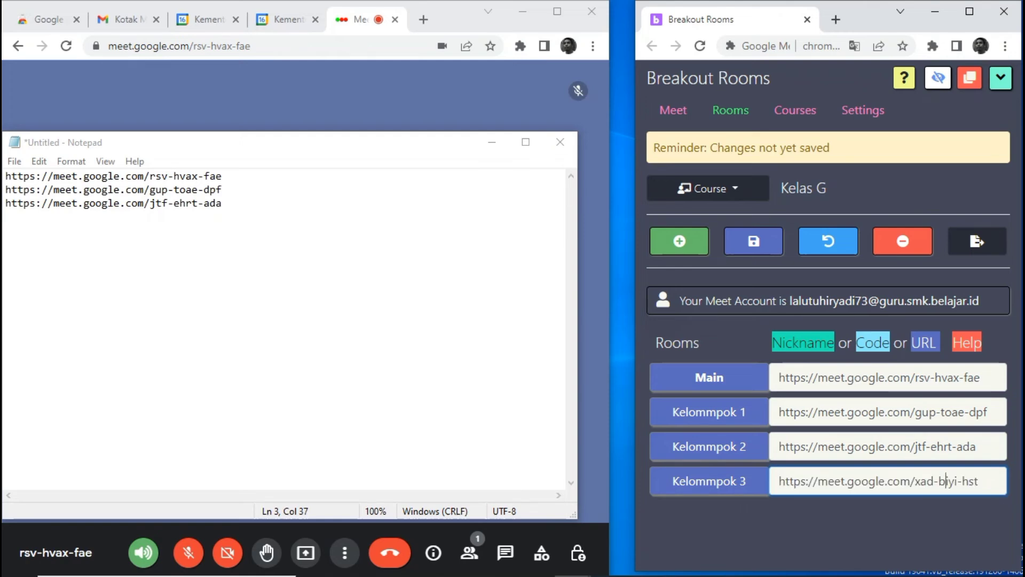
left_click(156, 203)
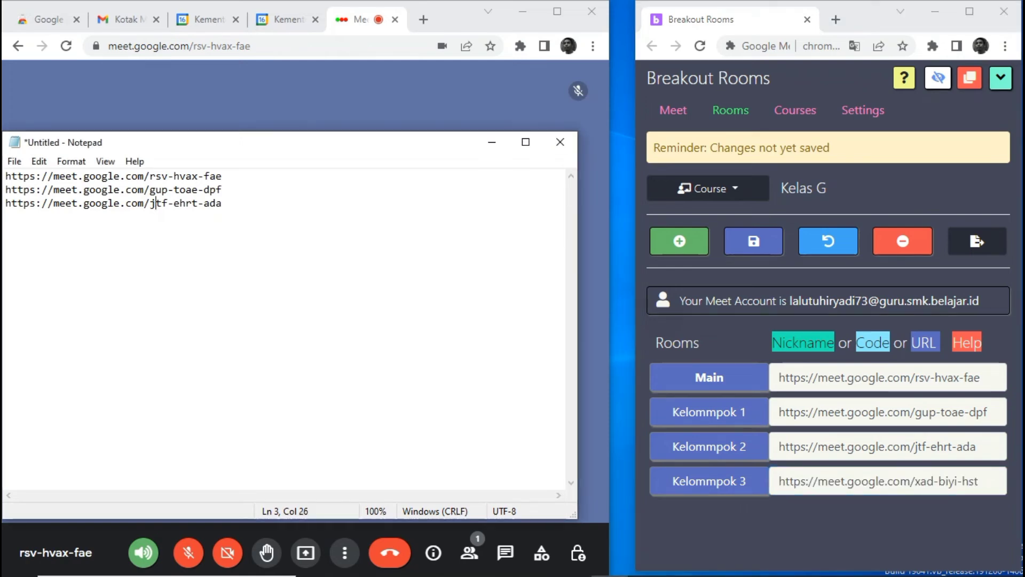
key("End")
key("Return")
key("ctrl+v")
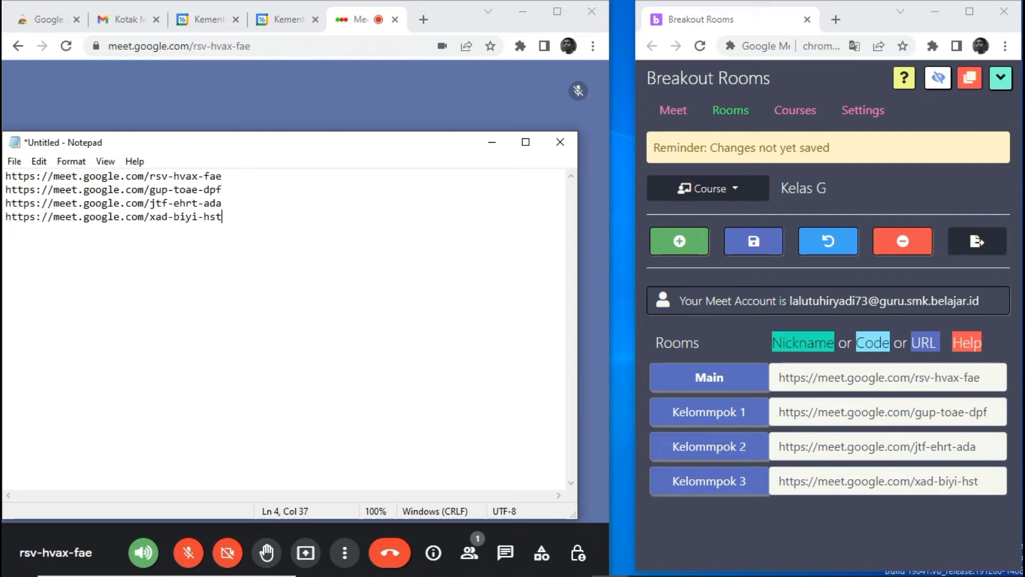
key("ctrl+s")
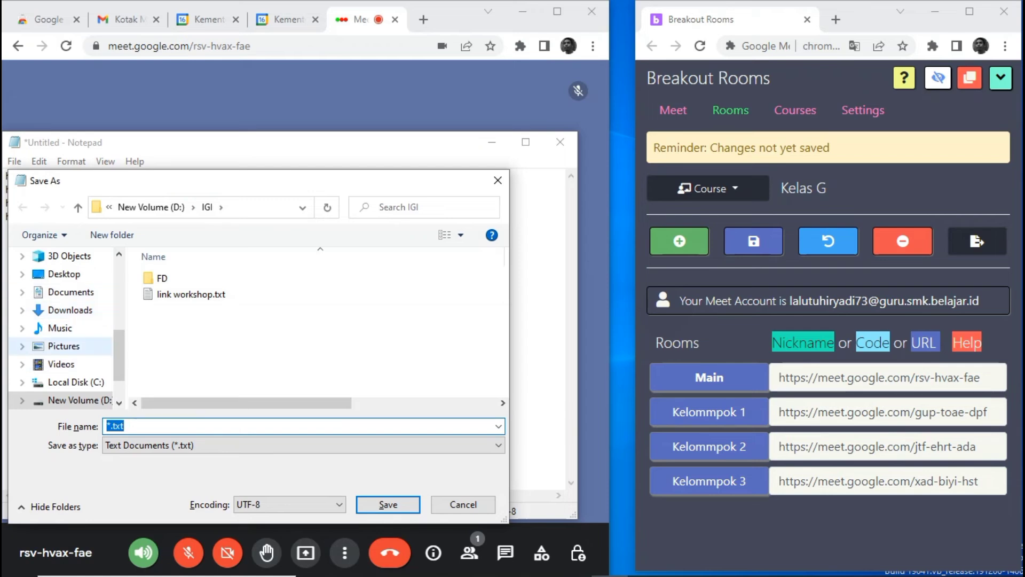
Save the note in Documents as Link Gmeet.txt, removing the stray asterisk from the name
left_click(70, 291)
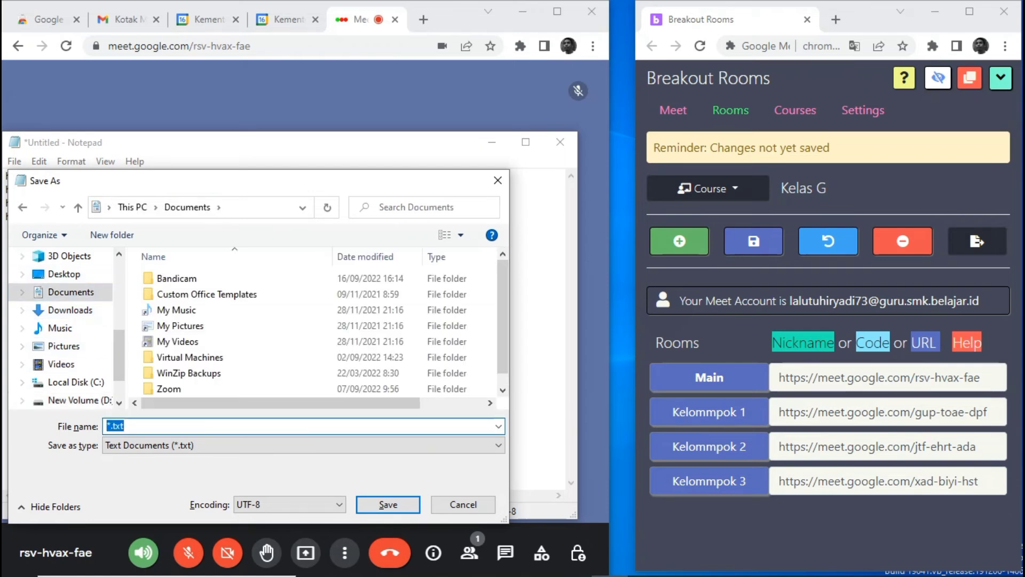
left_click(106, 426)
type("Link")
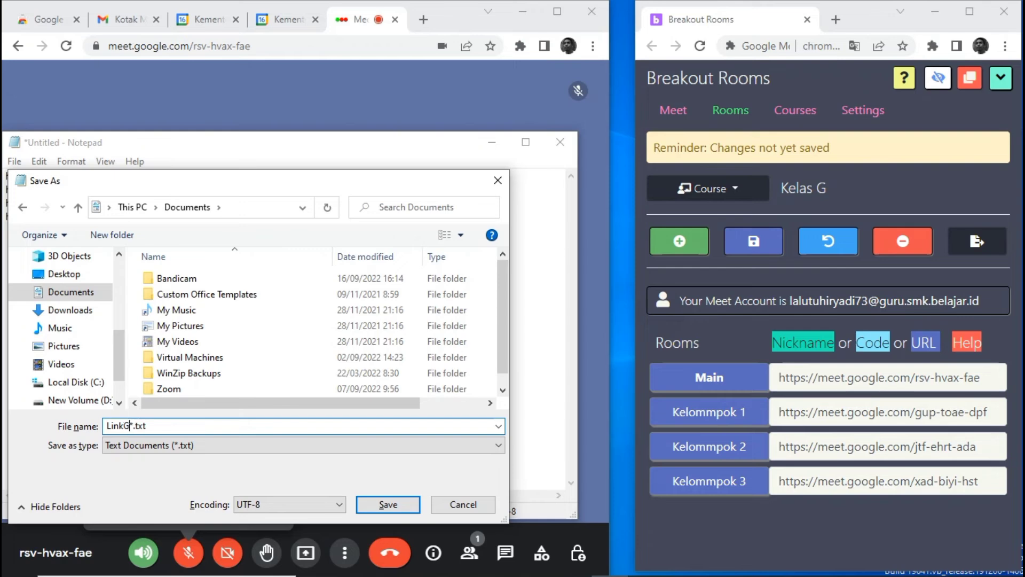
type(" Gm")
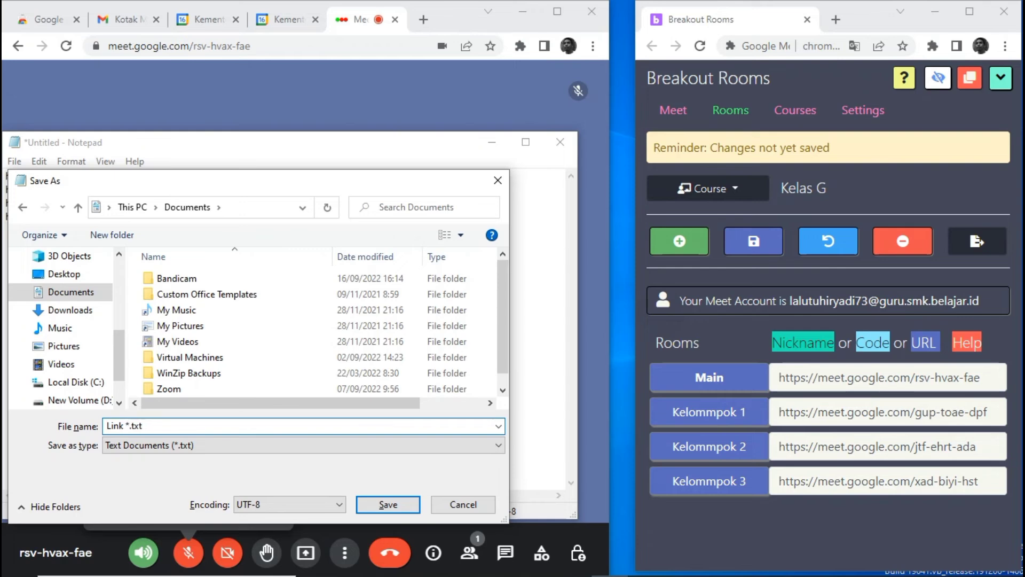
type("eet")
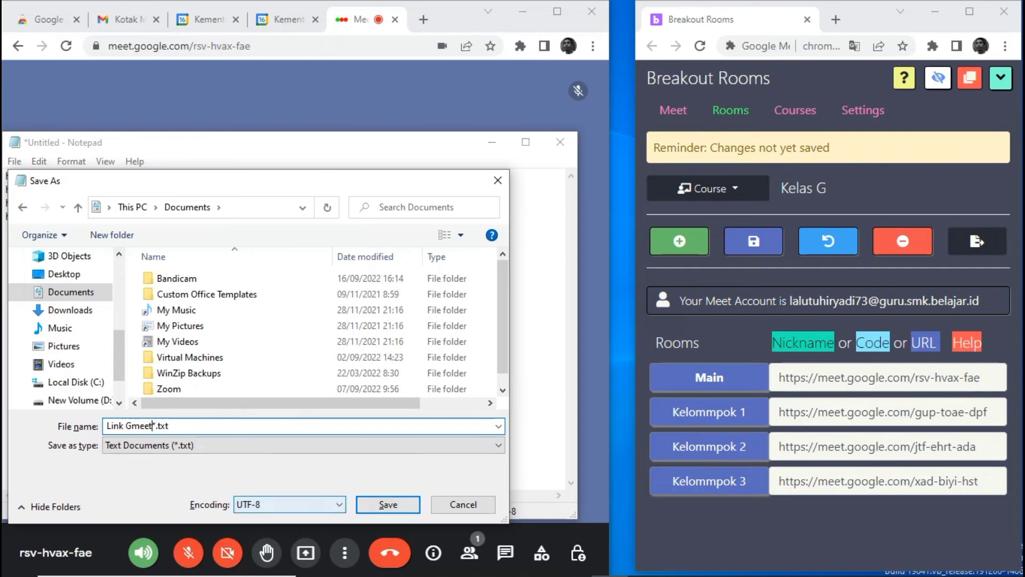
key("Return")
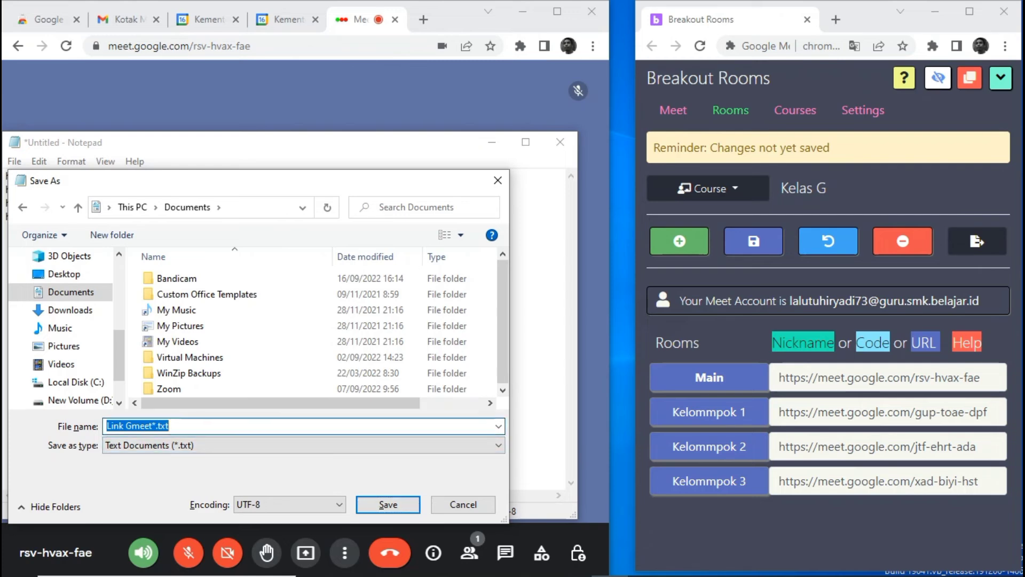
left_click(156, 426)
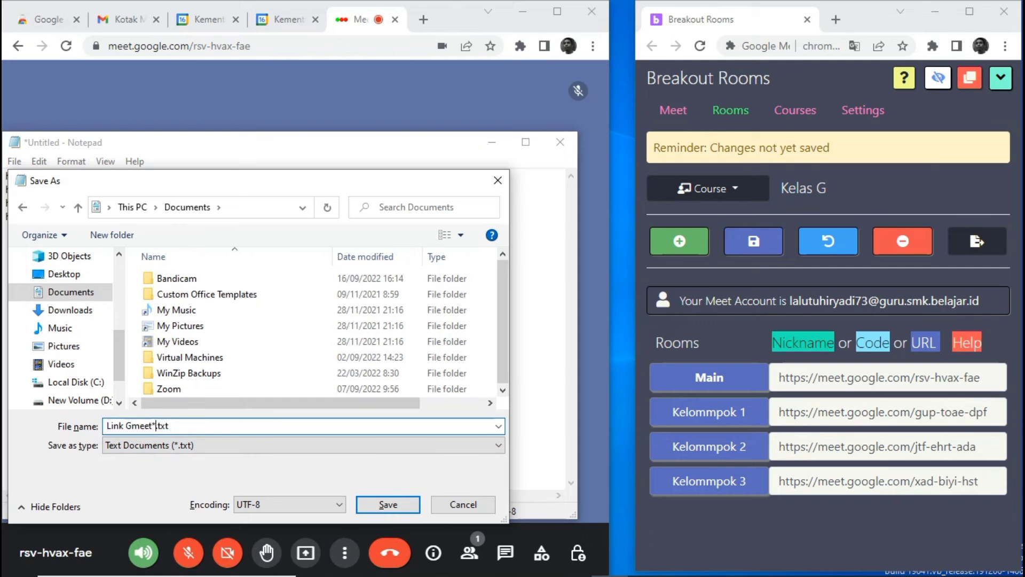
key("BackSpace")
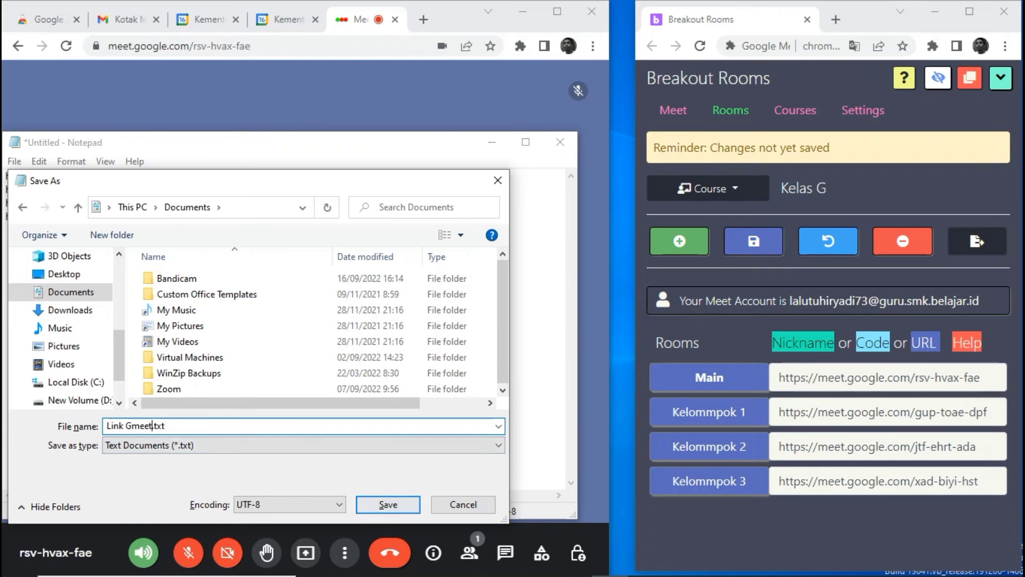
key("Return")
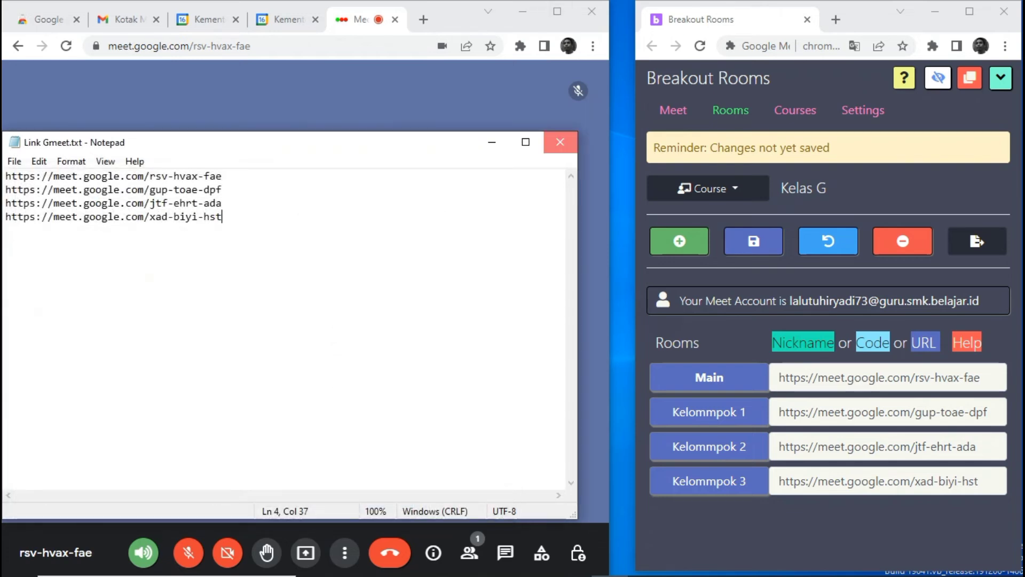
Close Notepad, minimize Breakout Rooms, and maximize the rsv-hvax-fae Meet call window
left_click(560, 142)
left_click(943, 481)
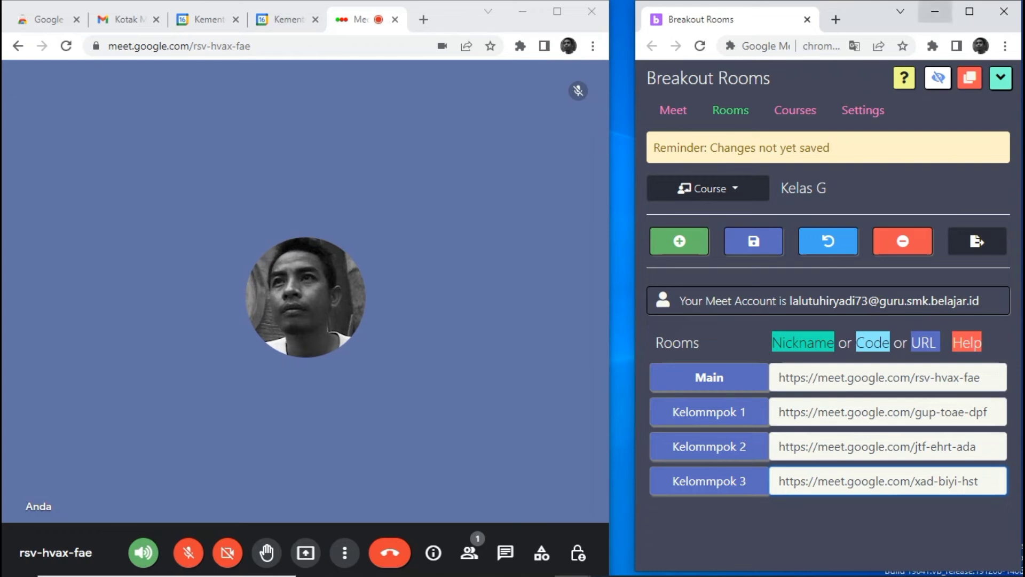
left_click(935, 11)
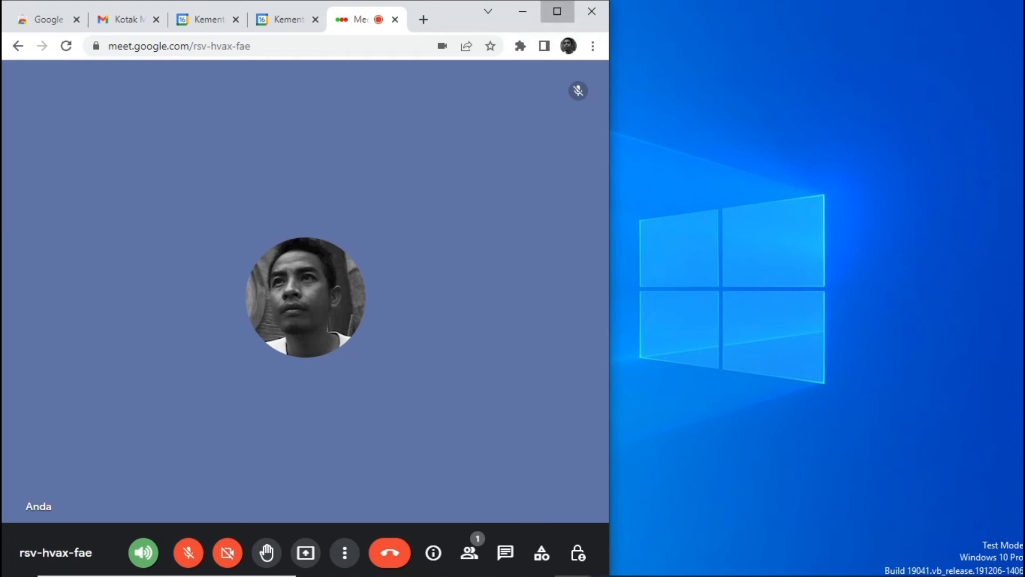
left_click(557, 11)
Open File Explorer and browse the Documents folder
mouse_move(241, 575)
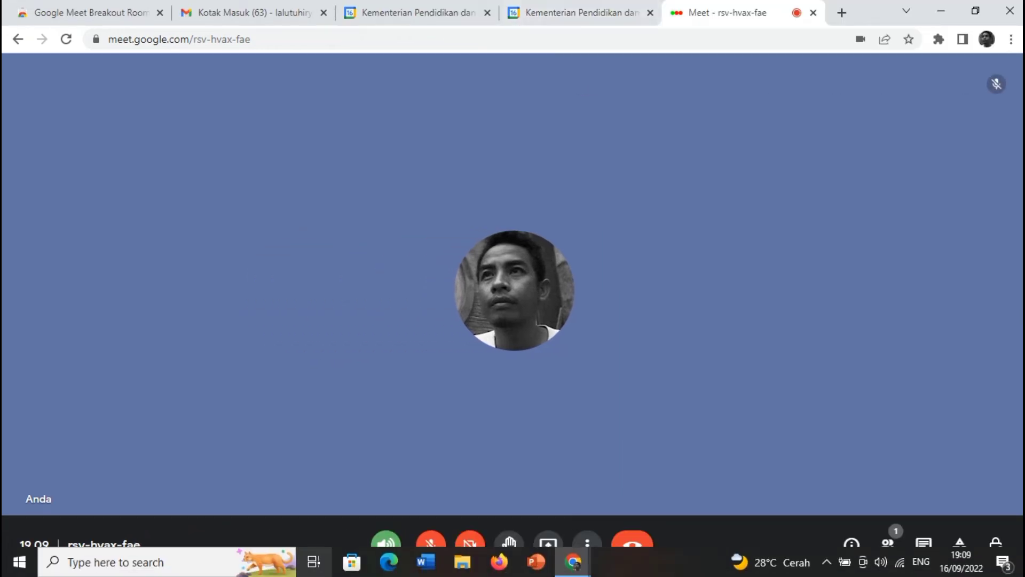
left_click(462, 562)
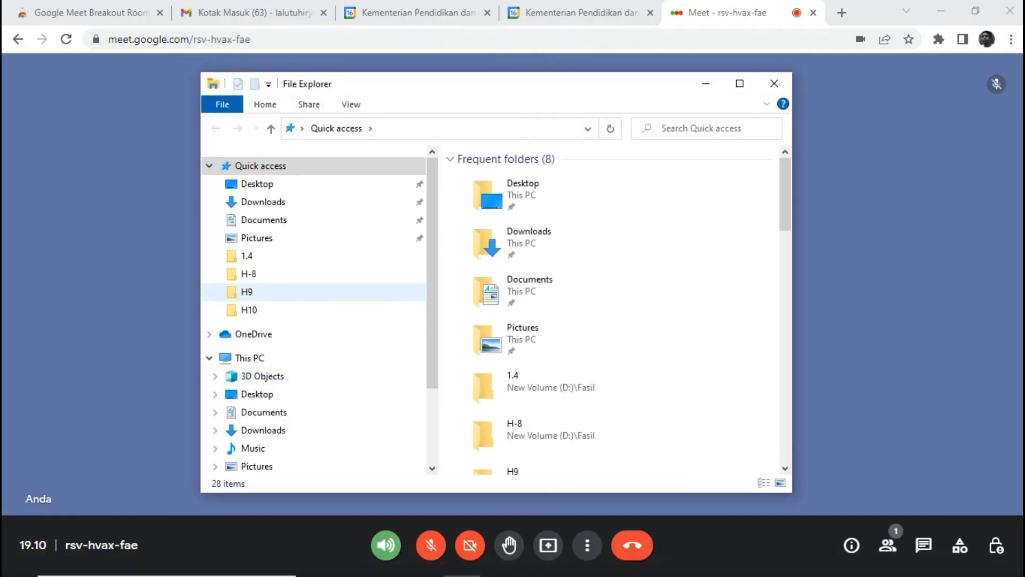
left_click(263, 220)
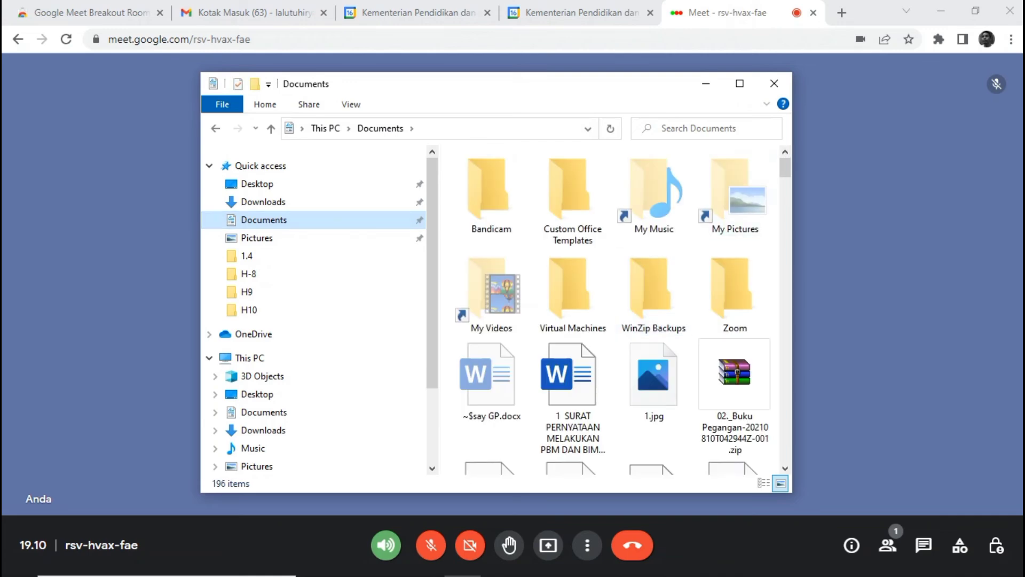
scroll(614, 309, "down", 15)
scroll(614, 310, "down", 5)
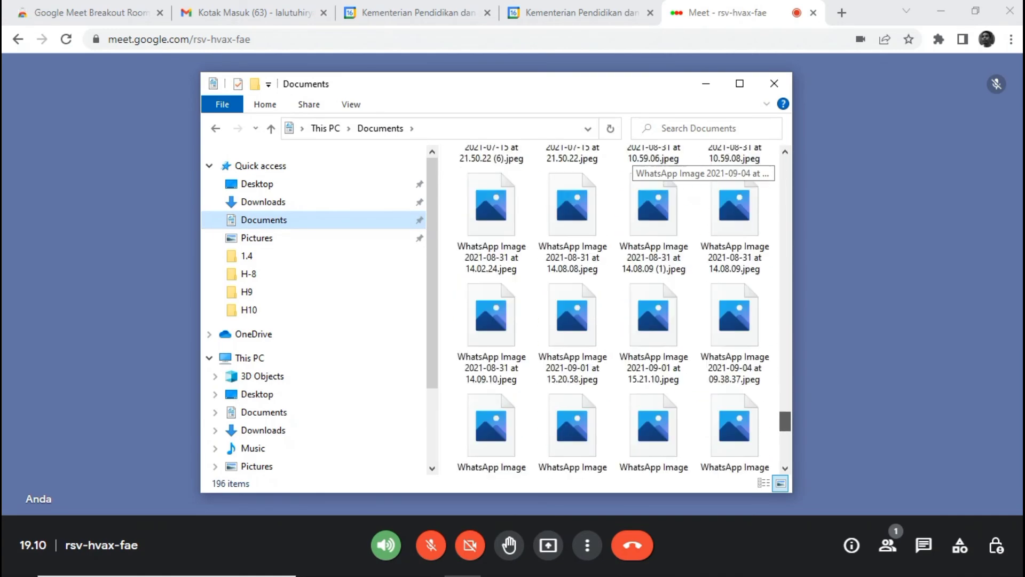
scroll(614, 310, "down", 5)
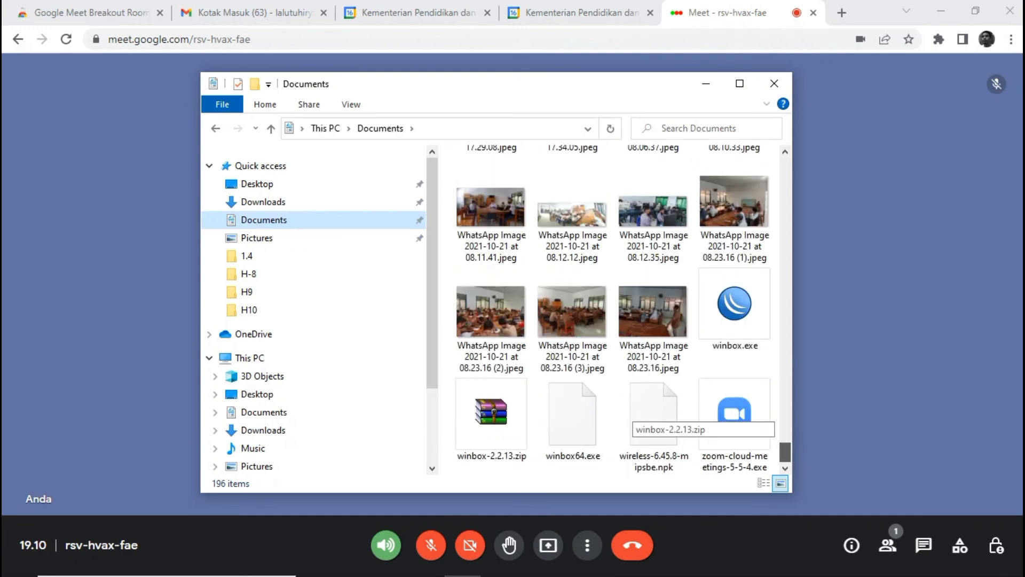
scroll(624, 309, "up", 5)
scroll(694, 417, "up", 5)
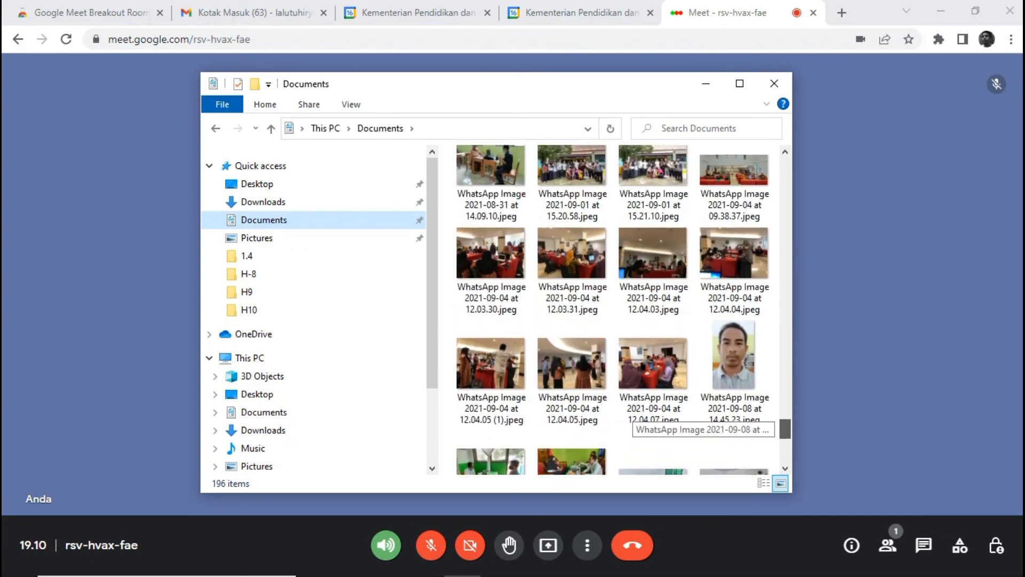
scroll(694, 417, "up", 5)
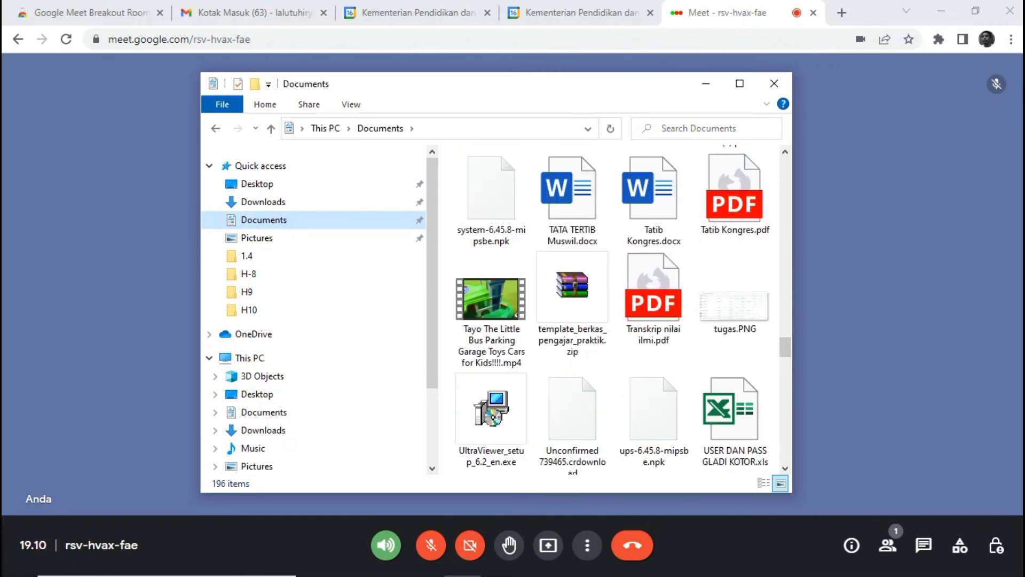
Switch Documents to Details view, maximize the window, and open Link Gmeet.txt in Notepad
left_click(764, 483)
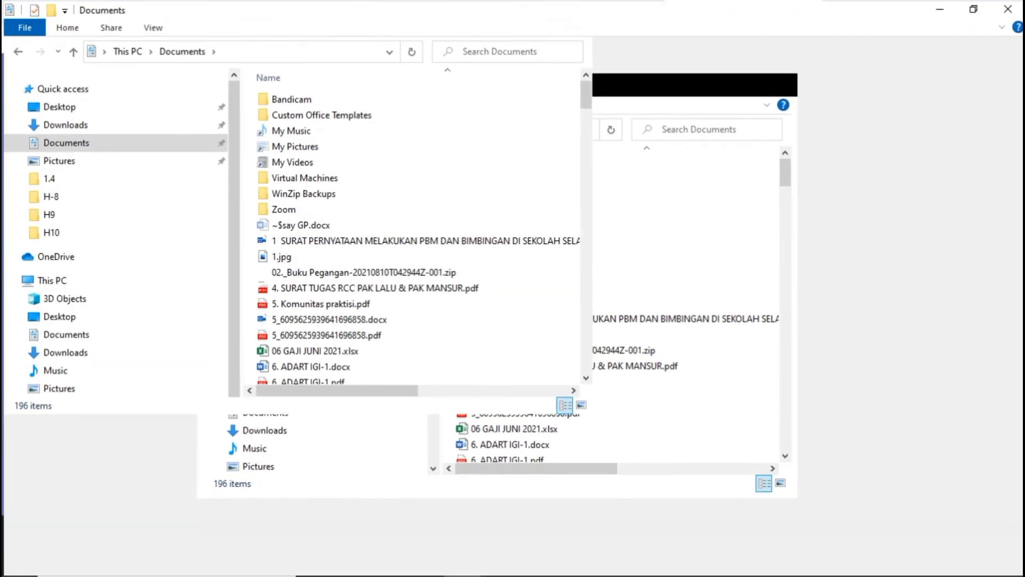
left_click(739, 83)
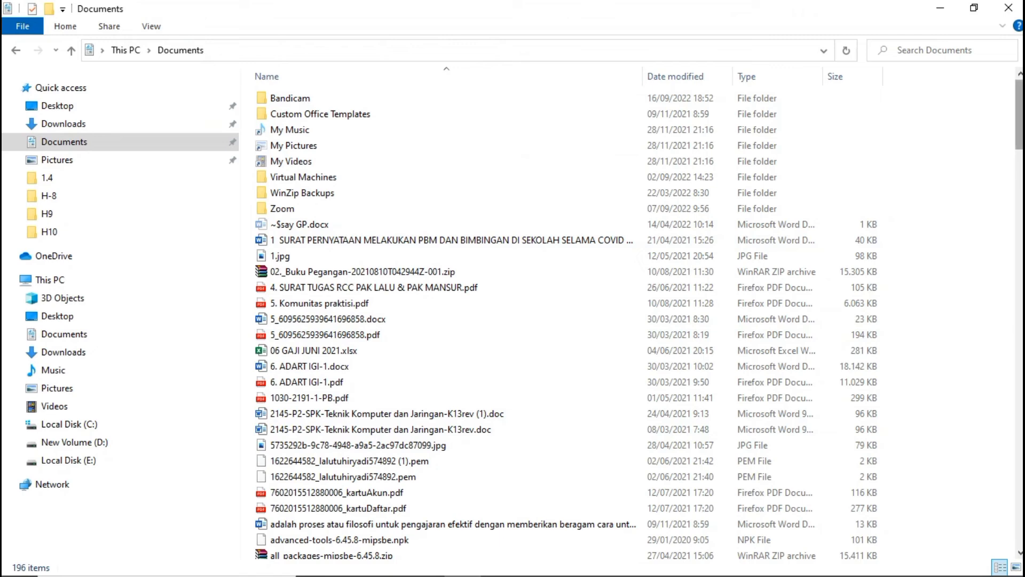
scroll(865, 131, "down", 6)
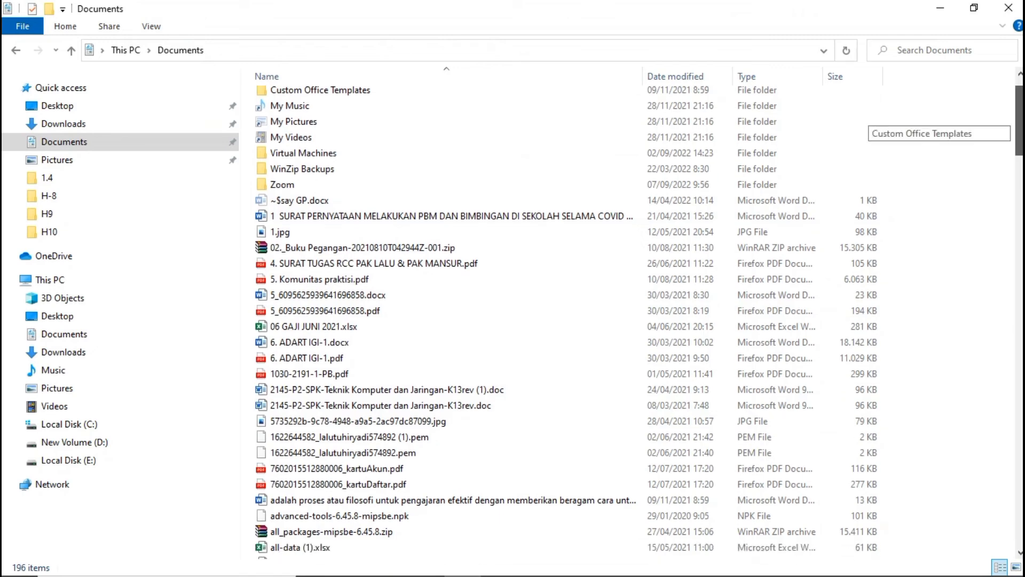
scroll(865, 131, "down", 7)
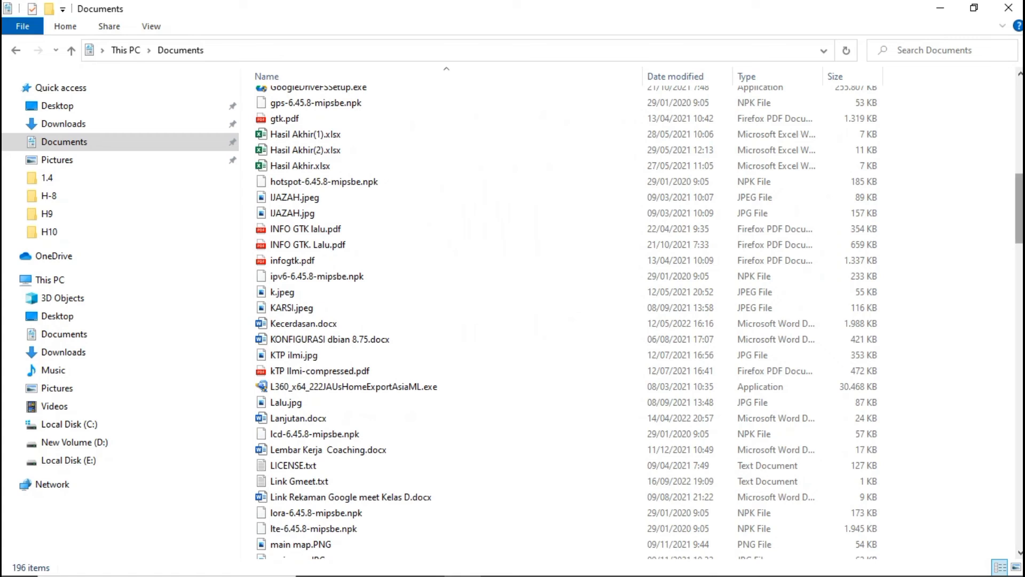
scroll(866, 214, "down", 2)
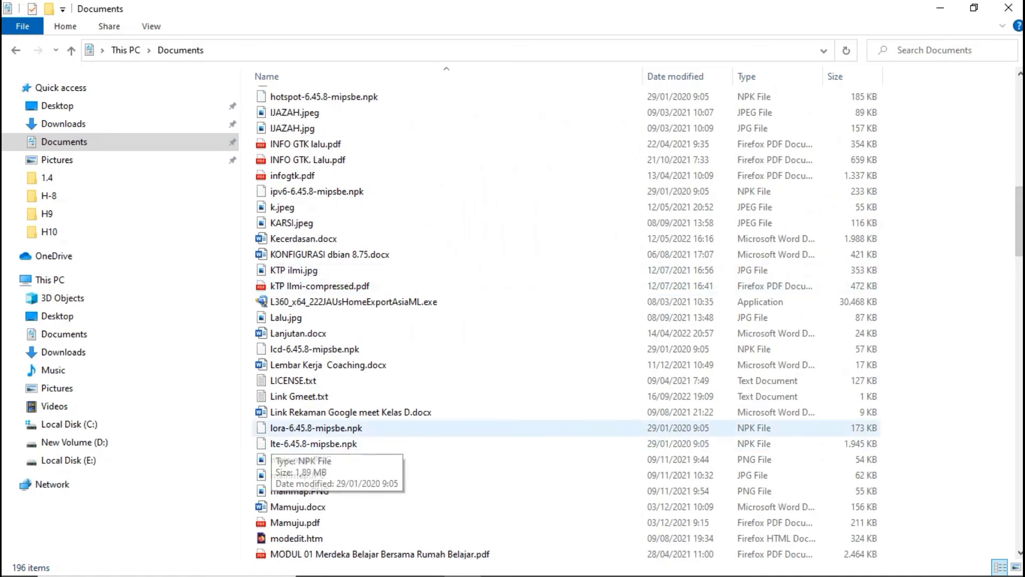
double_click(299, 396)
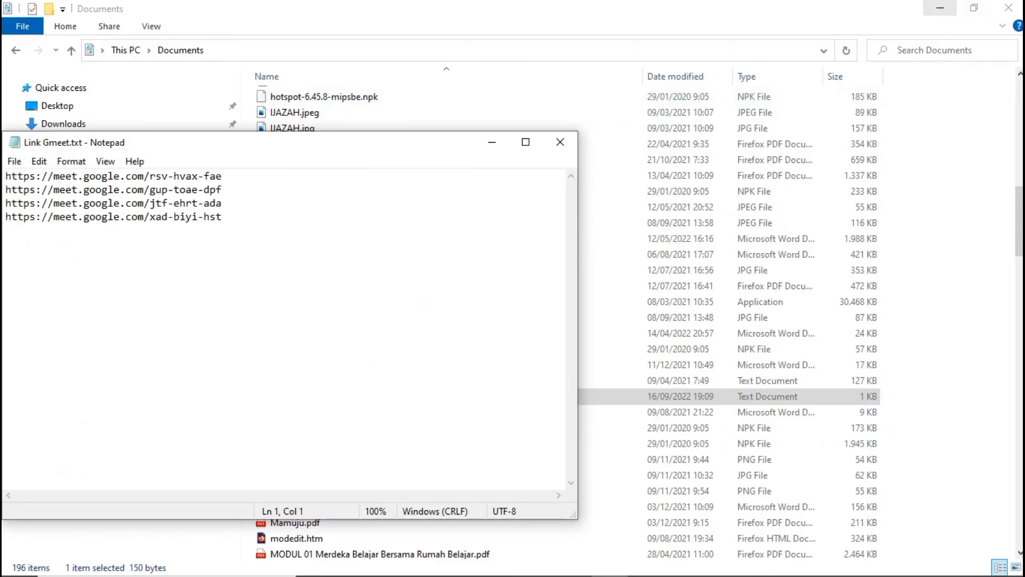
Prefix lines 2–4 of Link Gmeet.txt with 'Link Kelompok 1', 'Link Kelompok 2', 'Link kelompok 3' and save
left_click(940, 8)
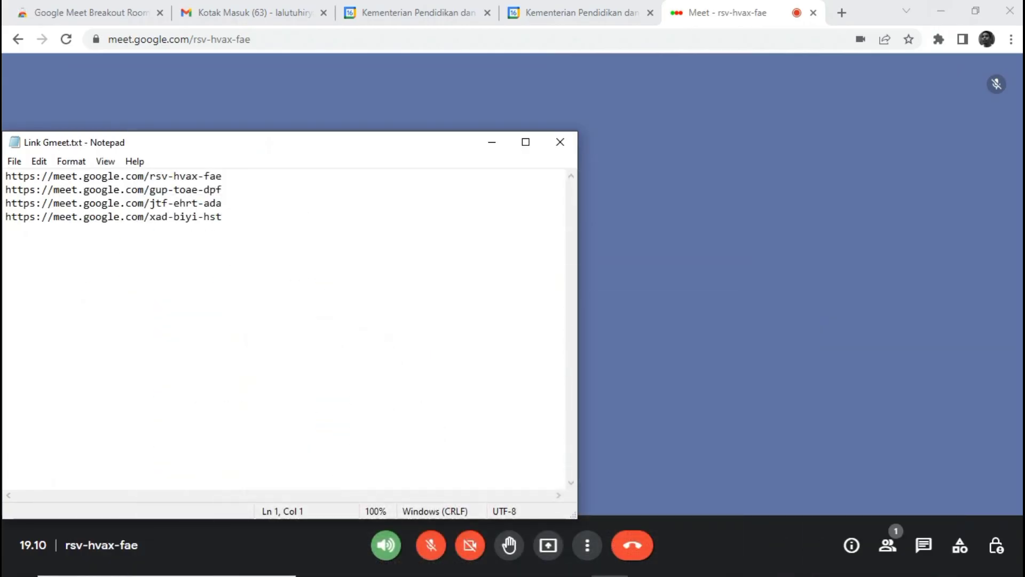
left_click(6, 190)
type("Li")
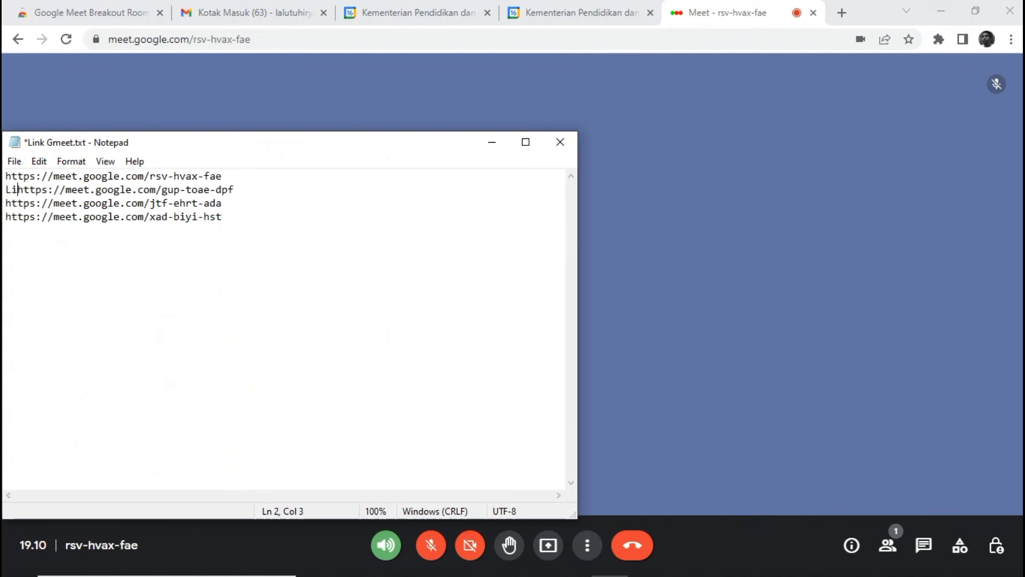
type("nk ")
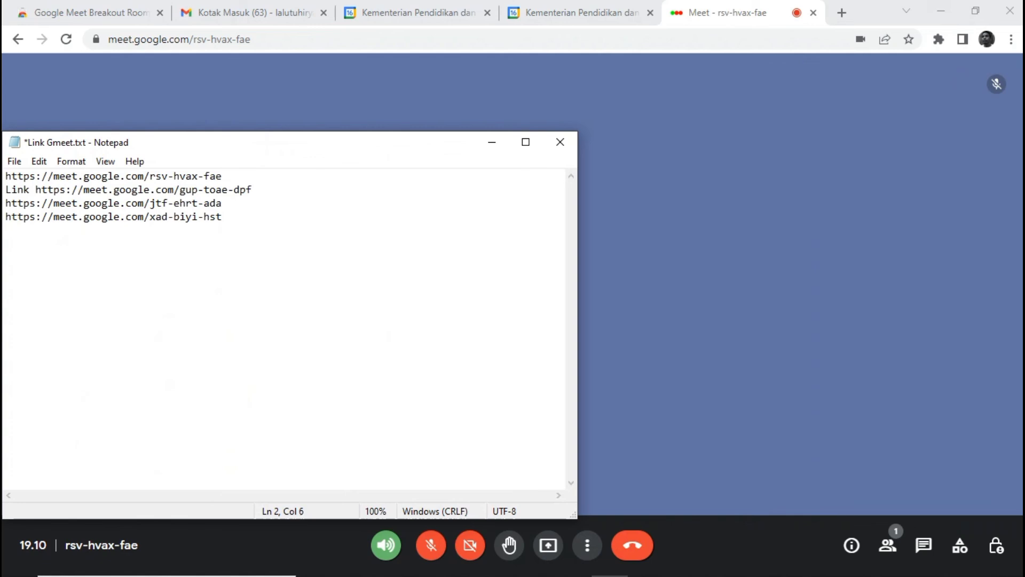
type("Kelompo")
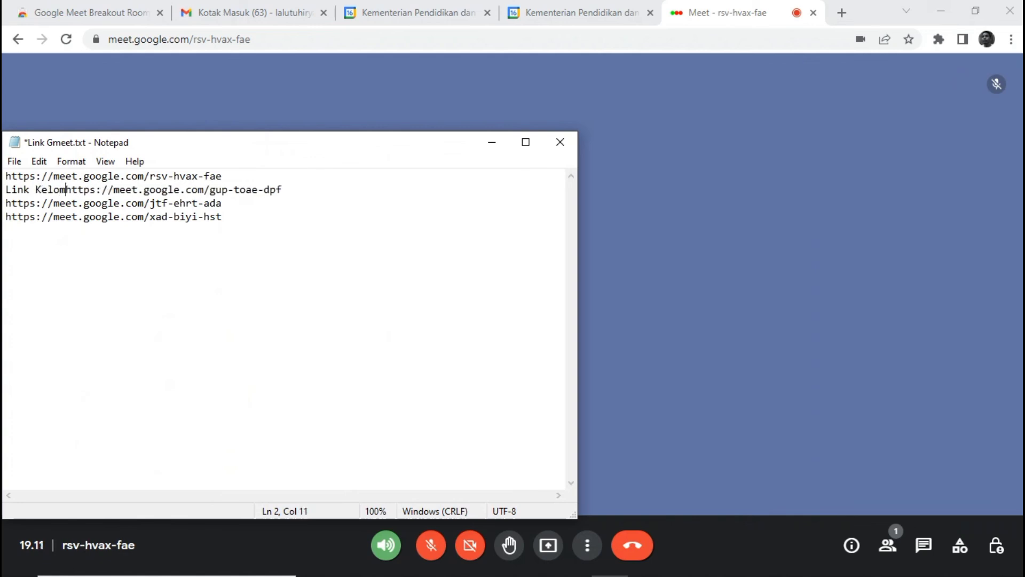
type("k 1")
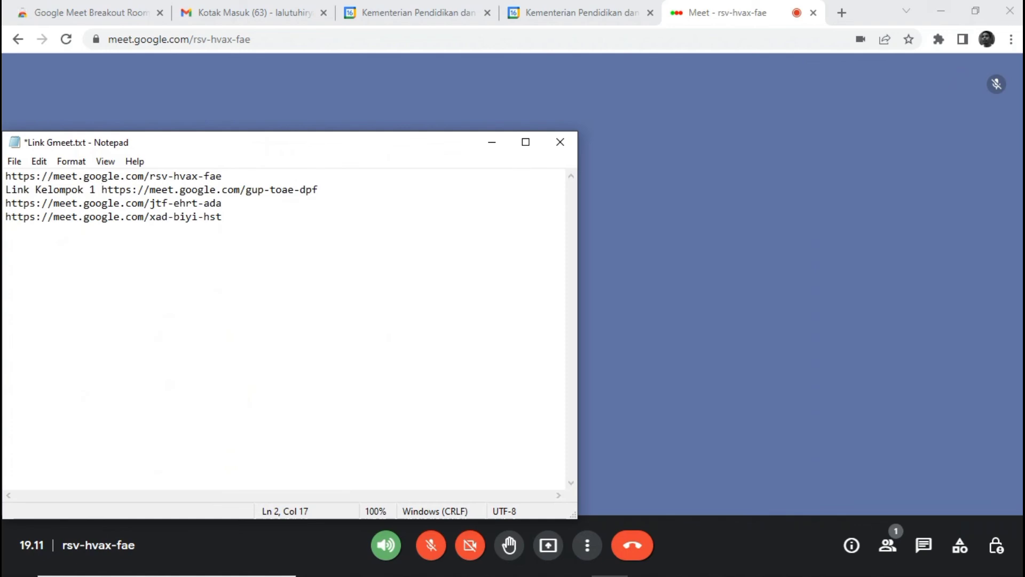
left_click(5, 203)
type("Link Ke")
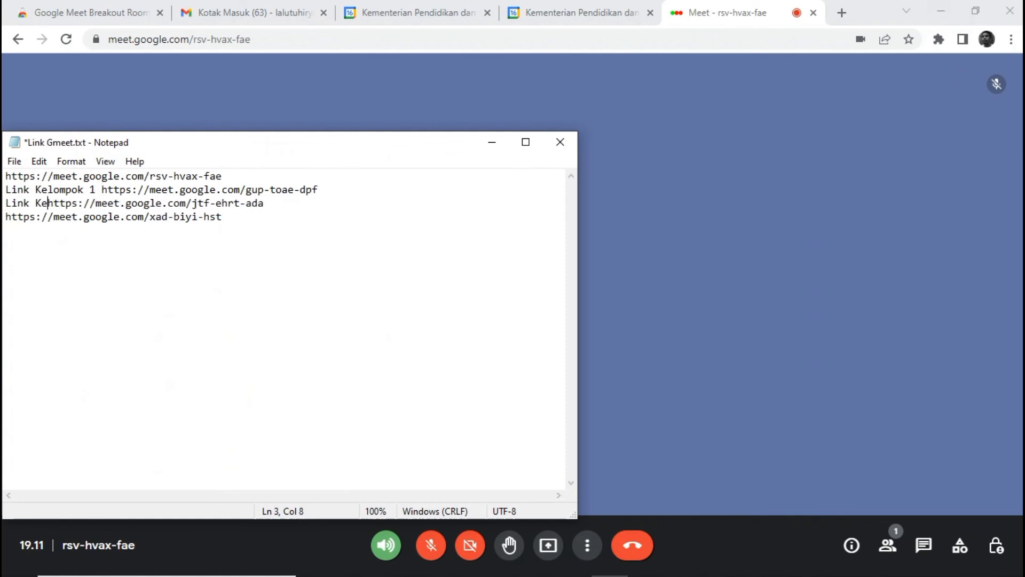
type("lompok ")
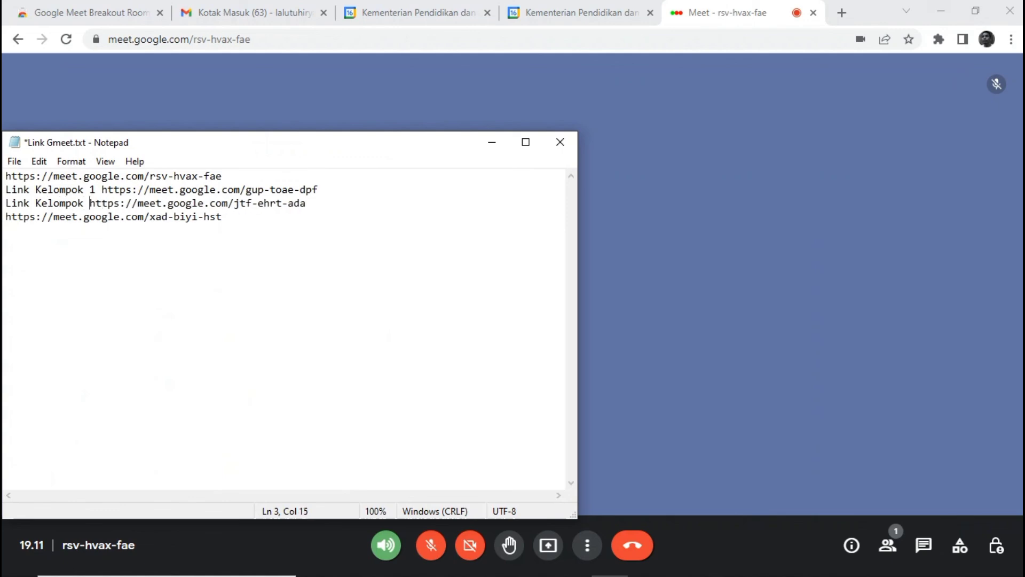
type("2")
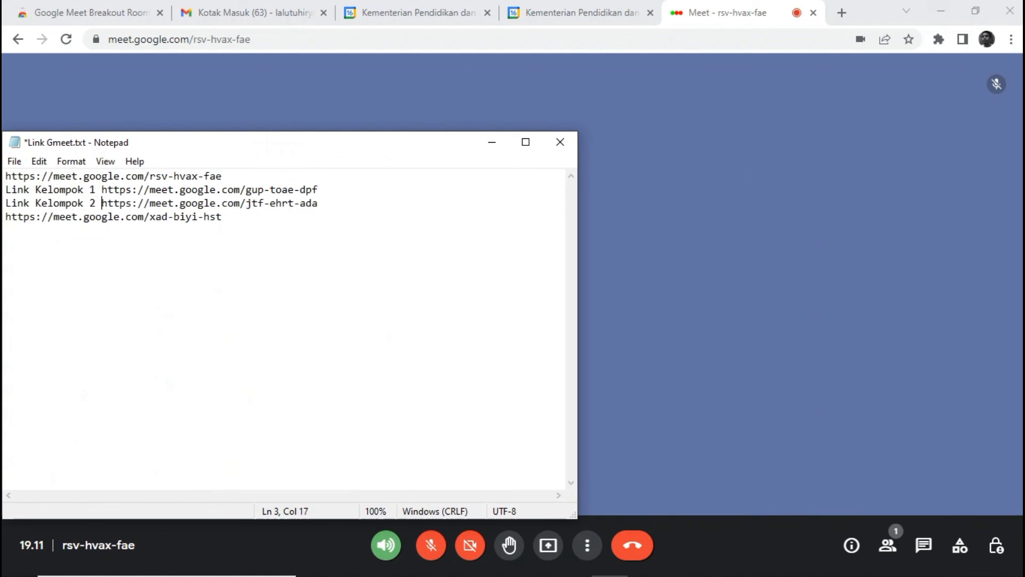
left_click(5, 217)
type("Link ")
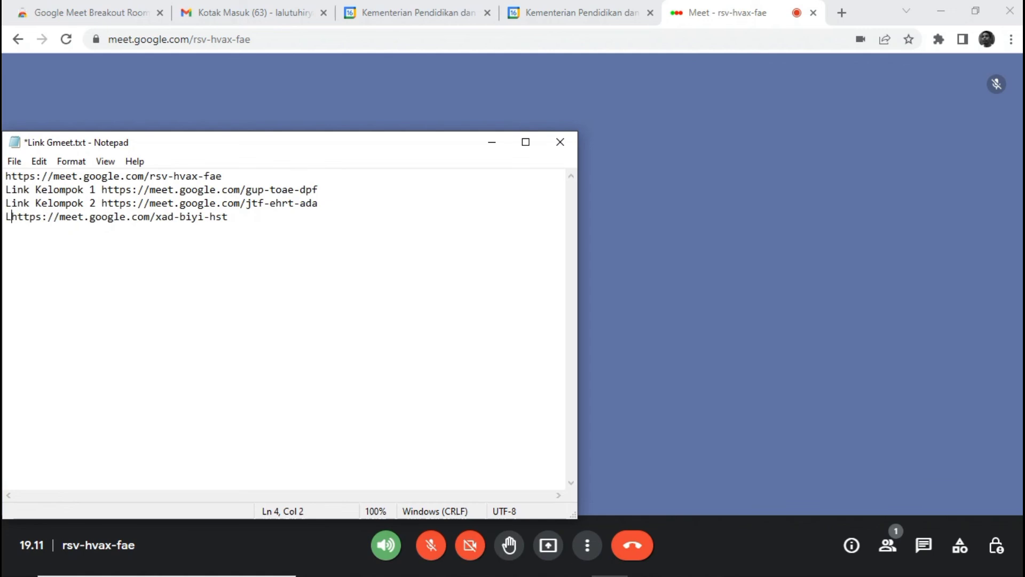
type("kelomp")
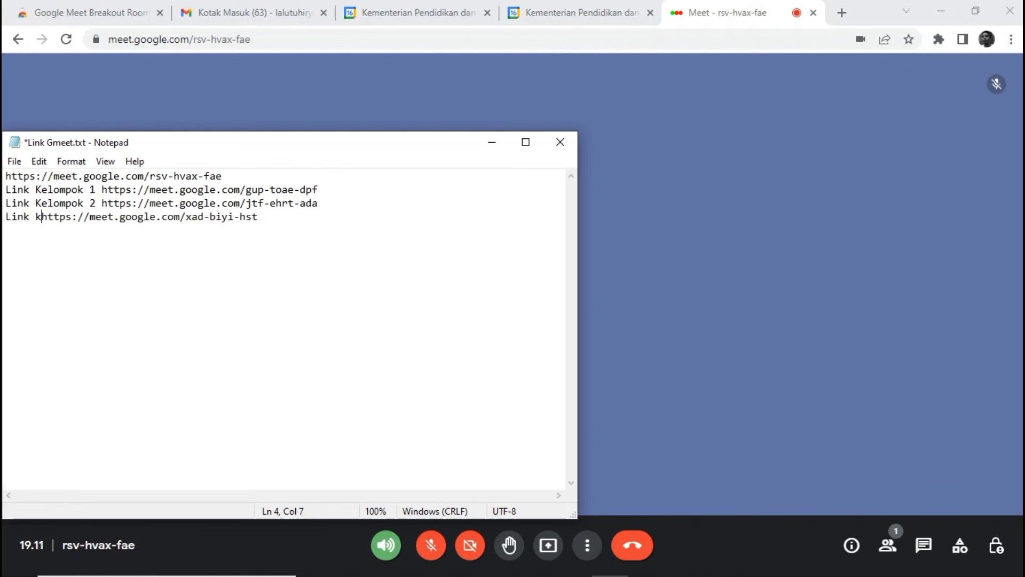
type("ok 3")
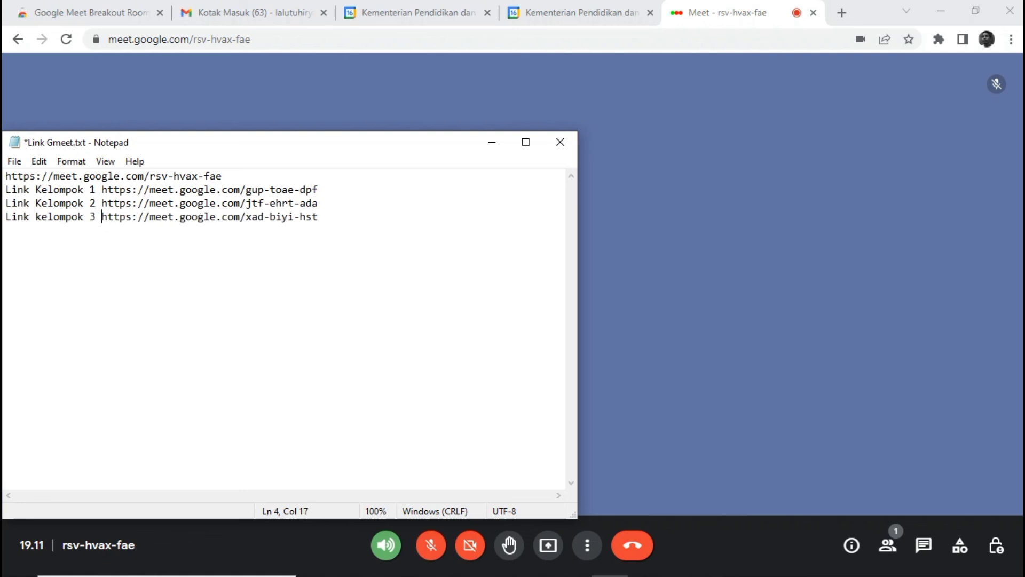
key("ctrl+s")
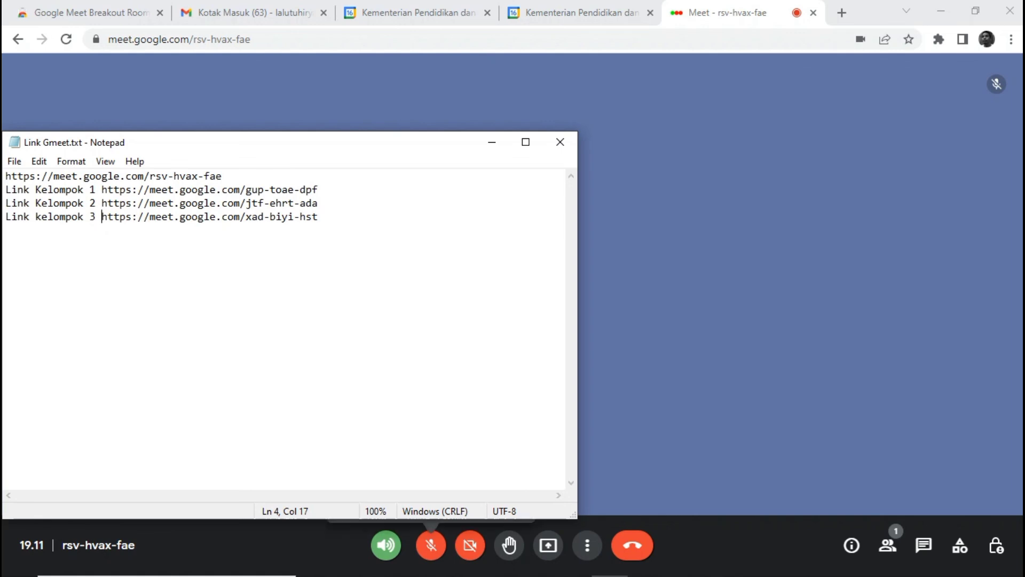
Copy the three Link Kelompok lines from Notepad and bring up the main Meet call's chat
left_click_drag(5, 176, 318, 216)
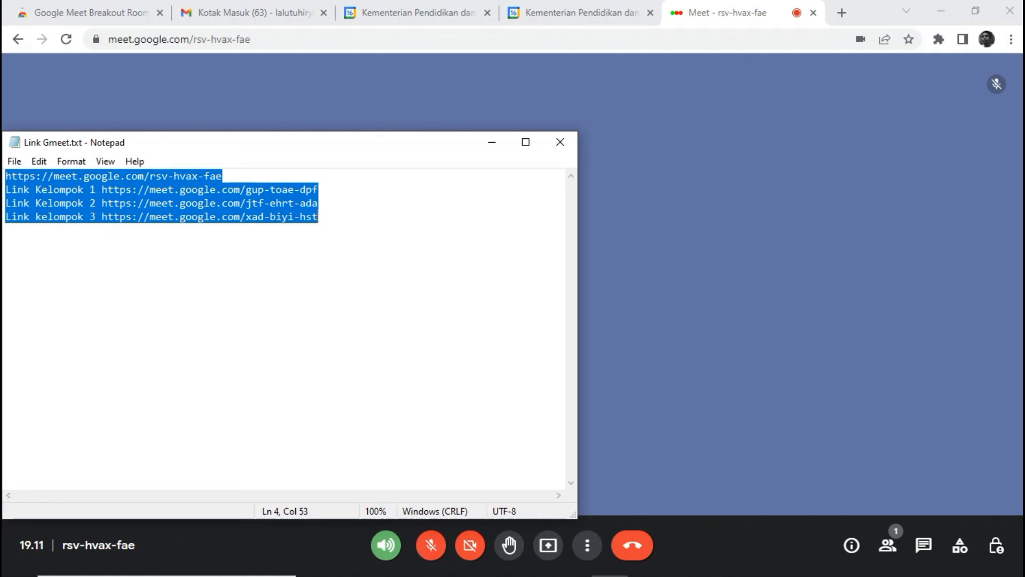
right_click(381, 219)
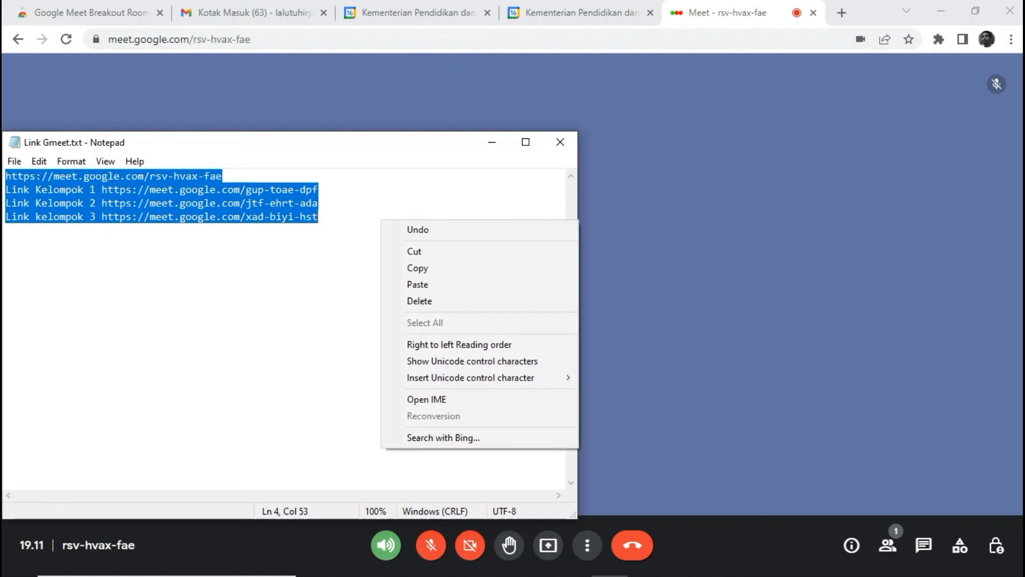
left_click(313, 217)
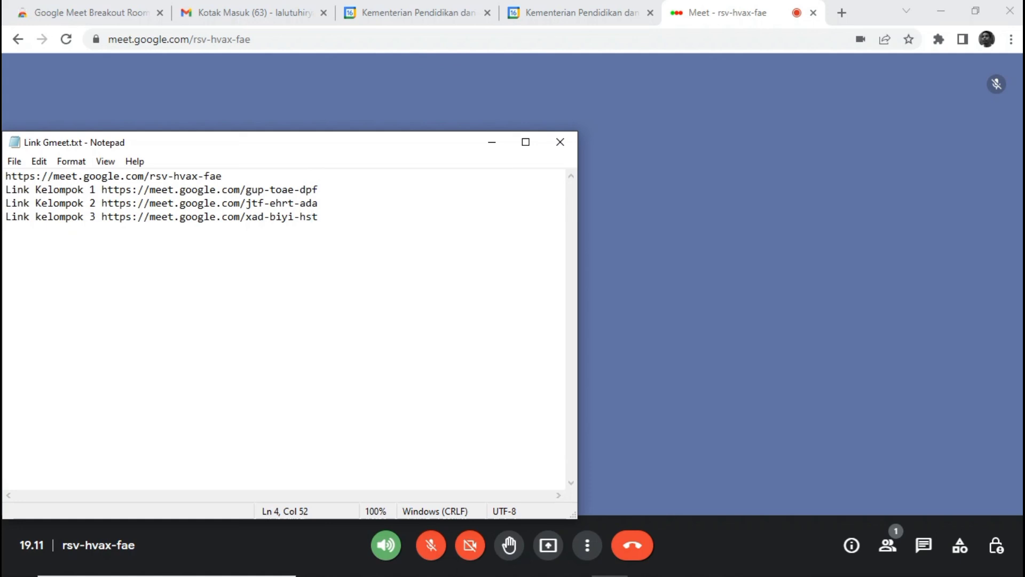
left_click_drag(6, 175, 319, 216)
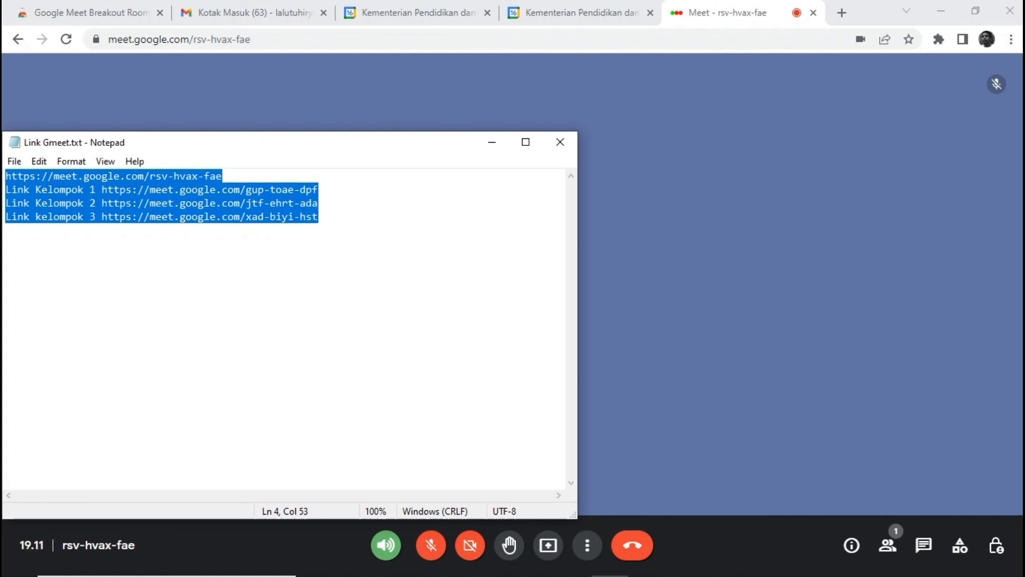
left_click(321, 217)
left_click_drag(223, 175, 41, 175)
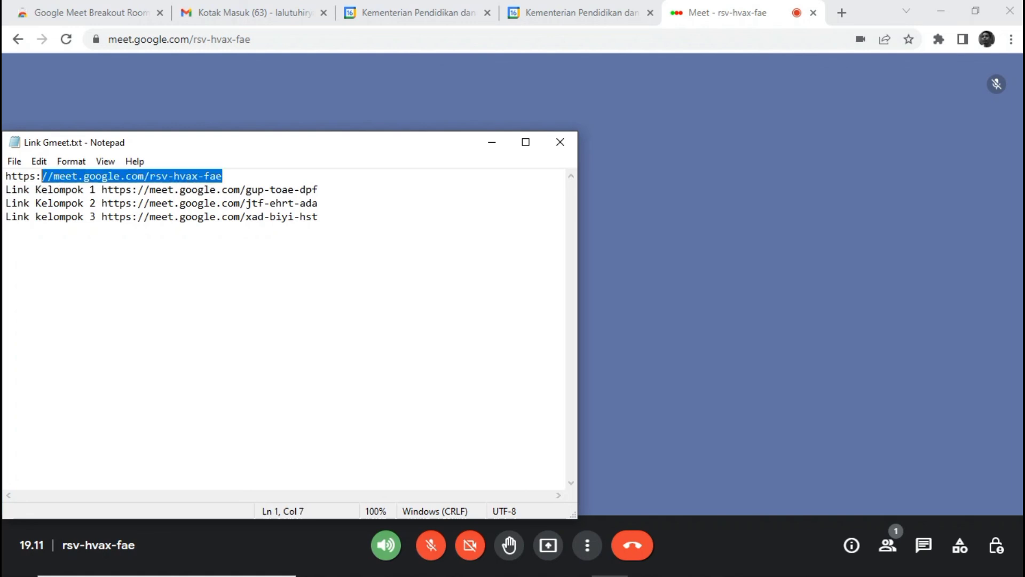
left_click_drag(223, 176, 6, 176)
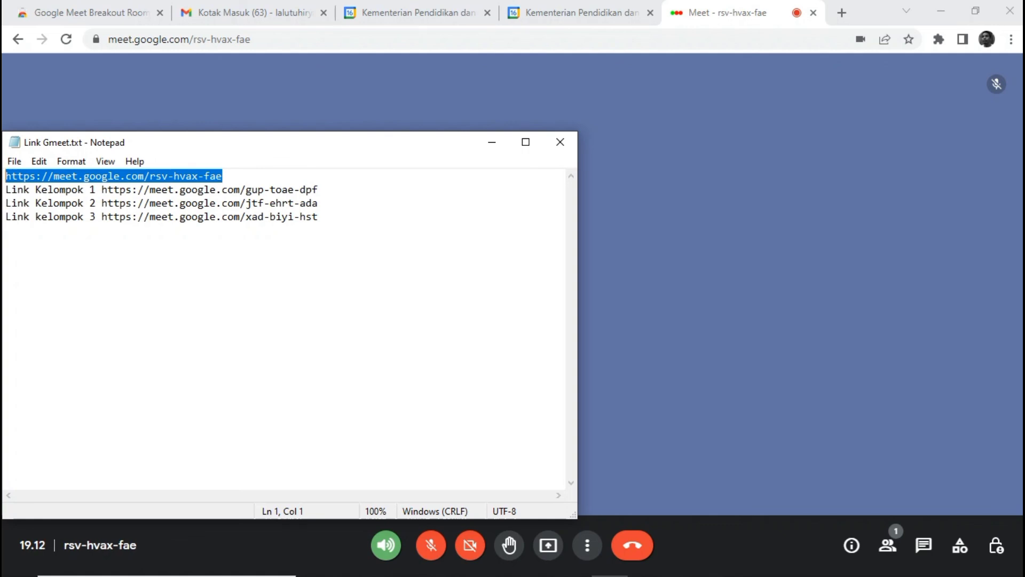
left_click(6, 217)
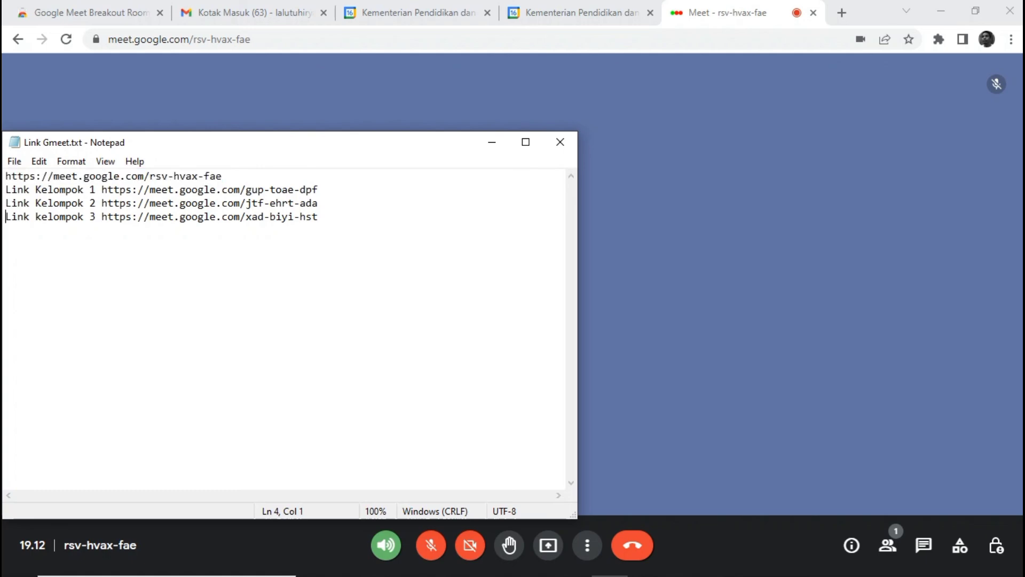
left_click_drag(6, 190, 318, 216)
key("ctrl+c")
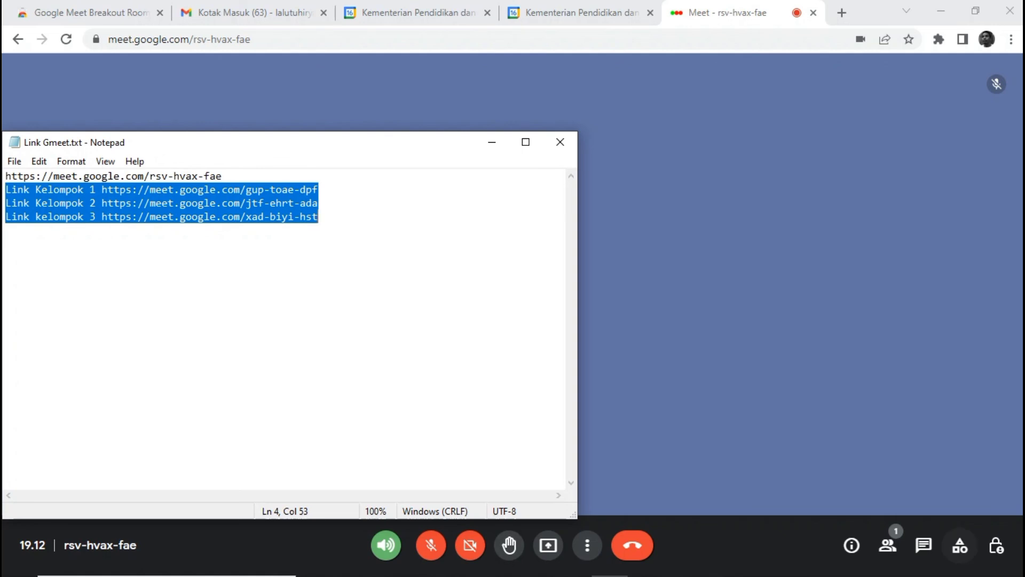
left_click(923, 544)
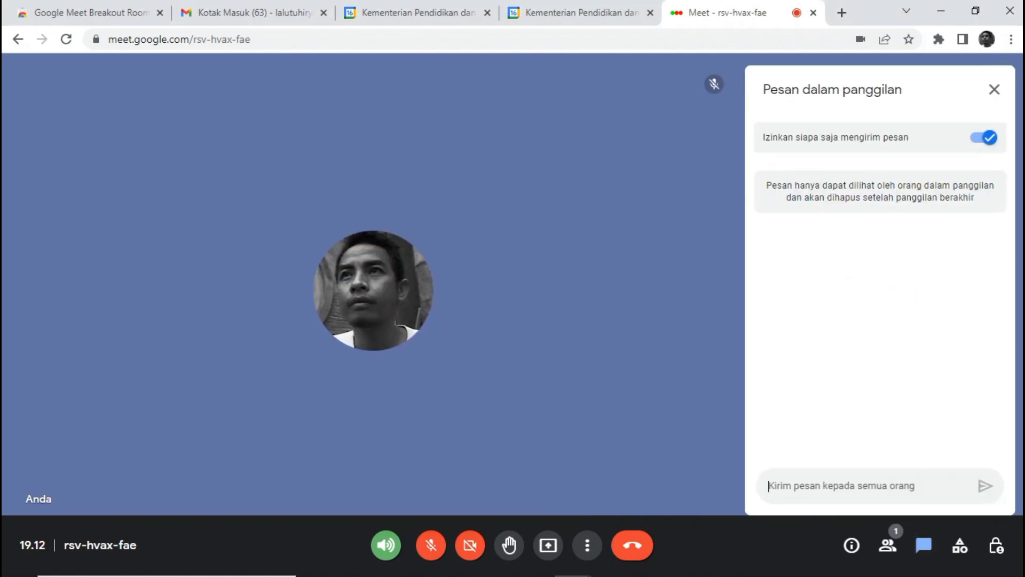
Post the pasted Kelompok 1–3 links, then 'silahkan masuk kelompok masing masing', in the call chat
key("ctrl+v")
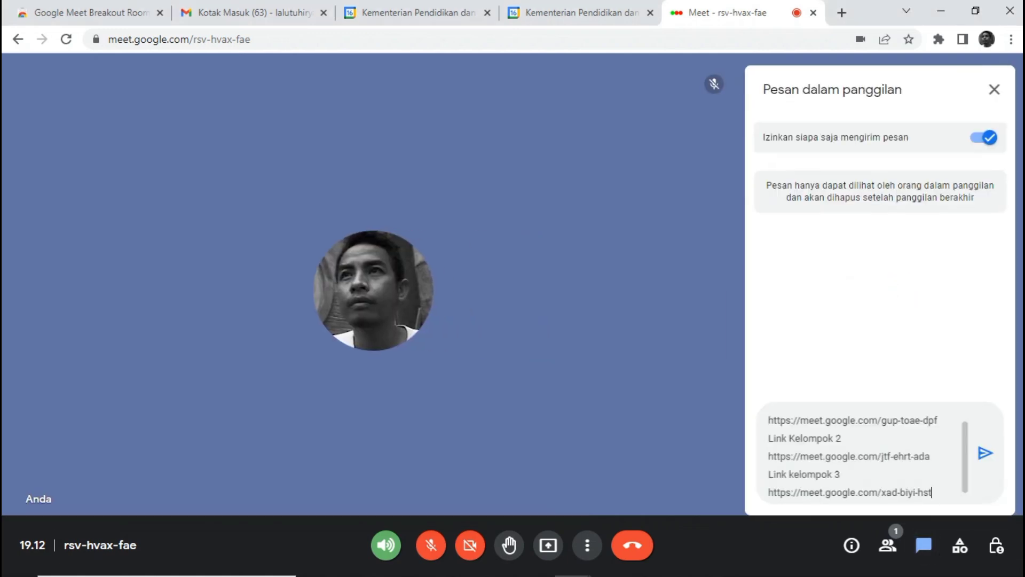
key("Return")
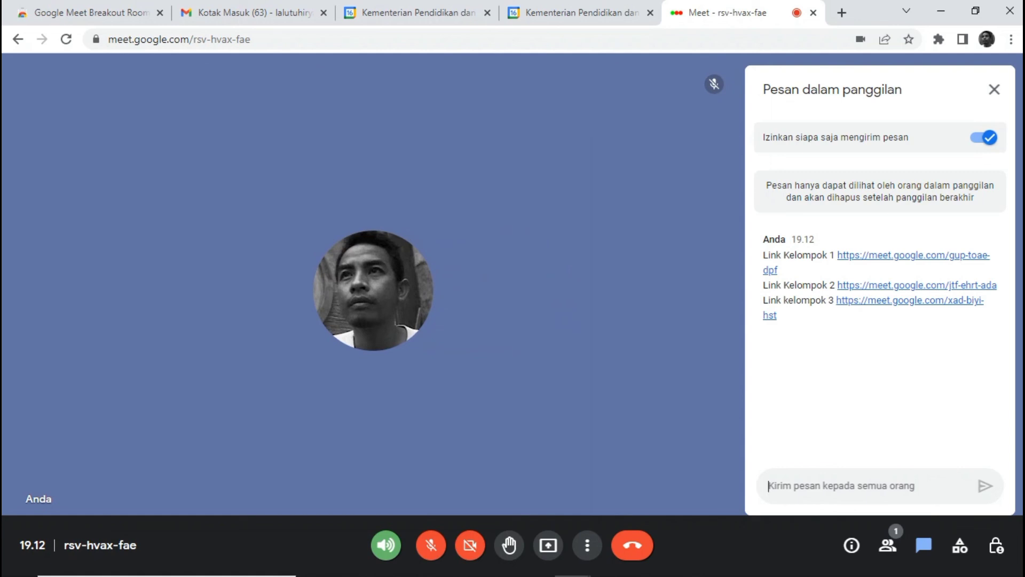
type("silahkan ")
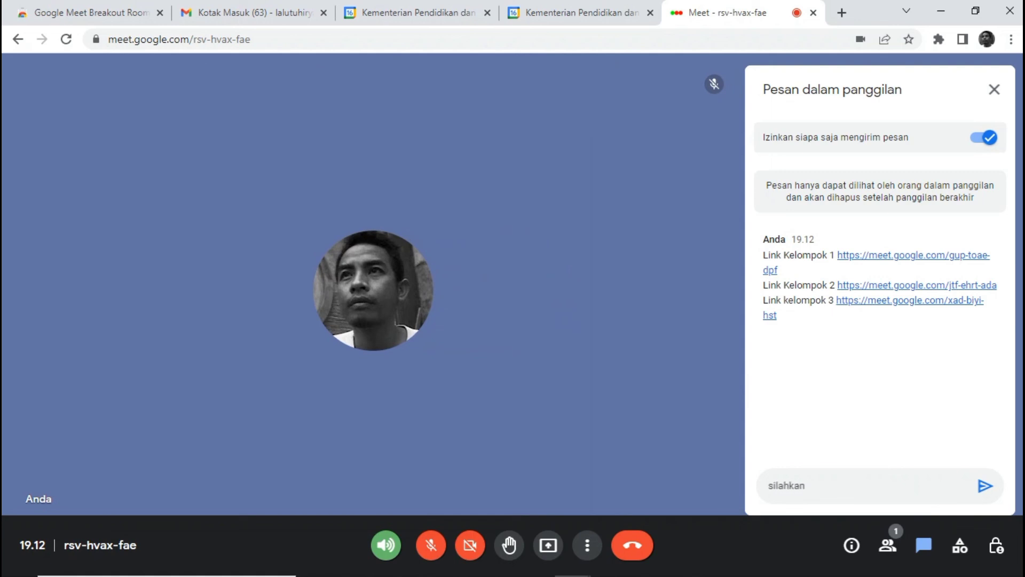
type("masuk kelompok masing ma")
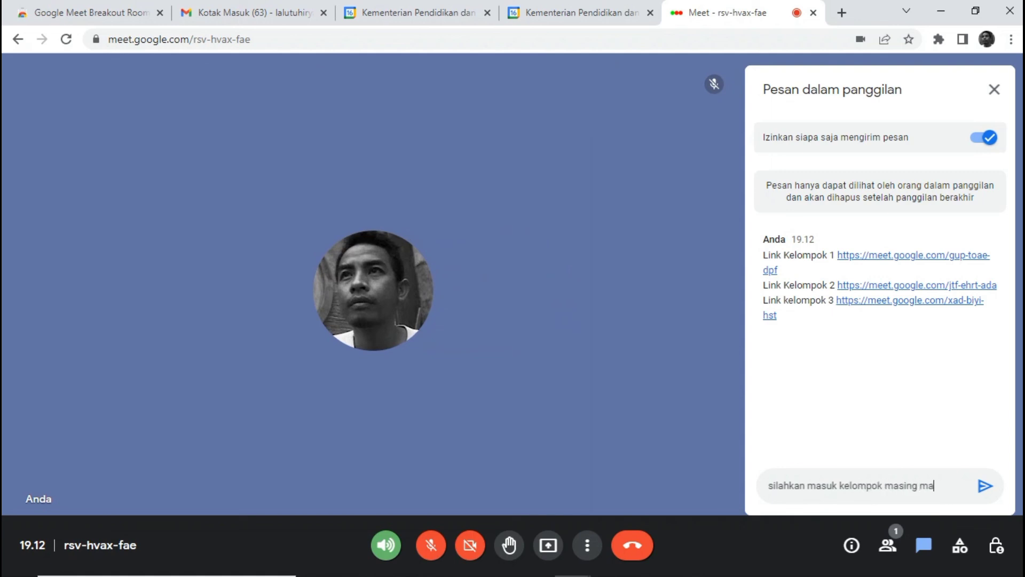
type("sing")
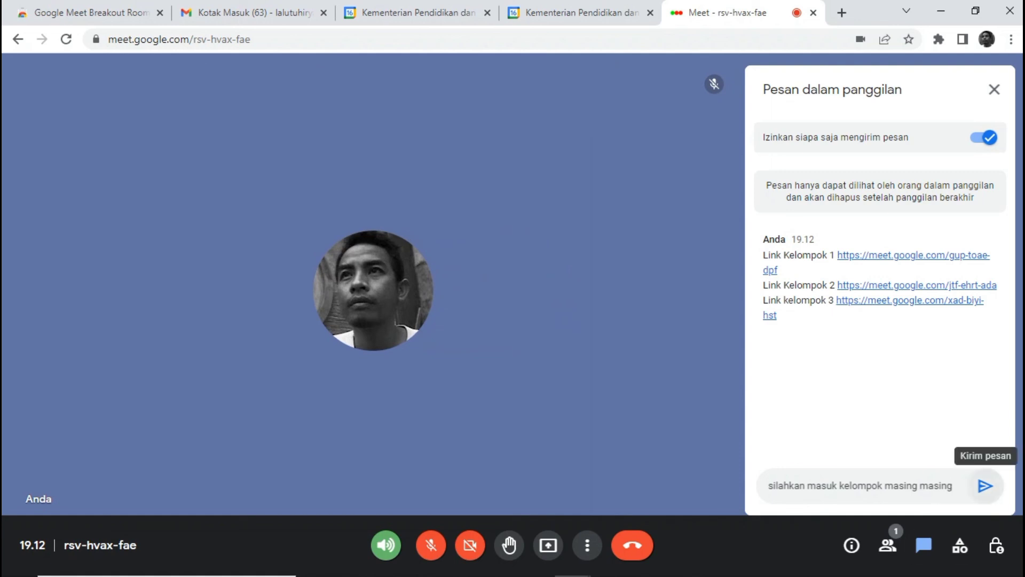
left_click(985, 485)
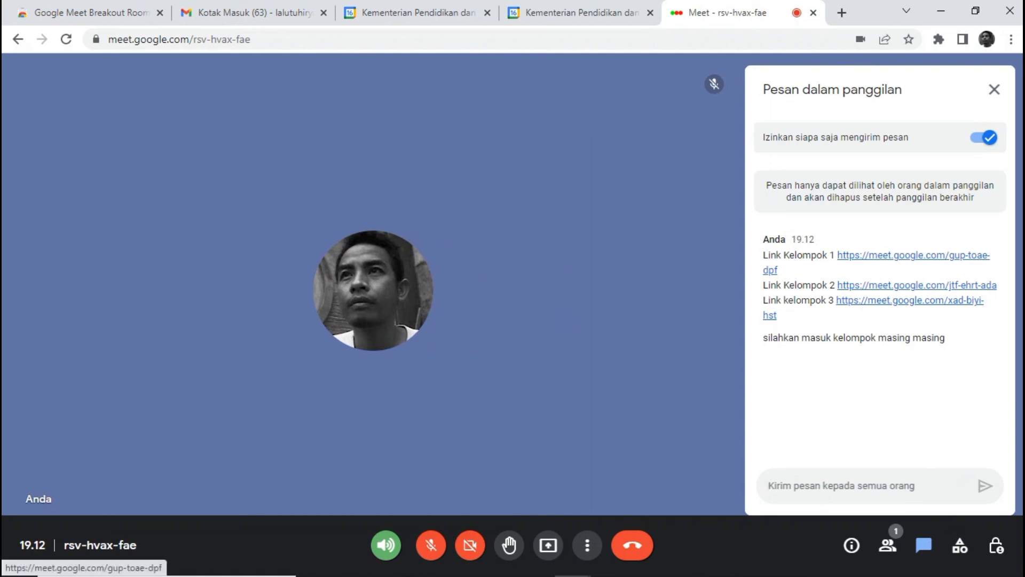
Open the Kelompok 1 link from the chat in a new tab, then return to the main meeting
right_click(856, 256)
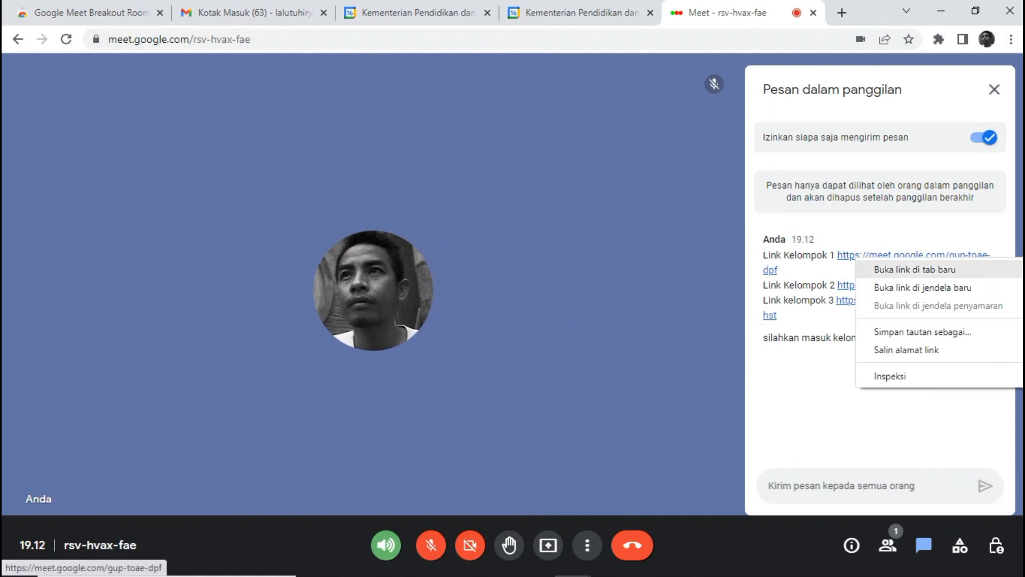
left_click(897, 269)
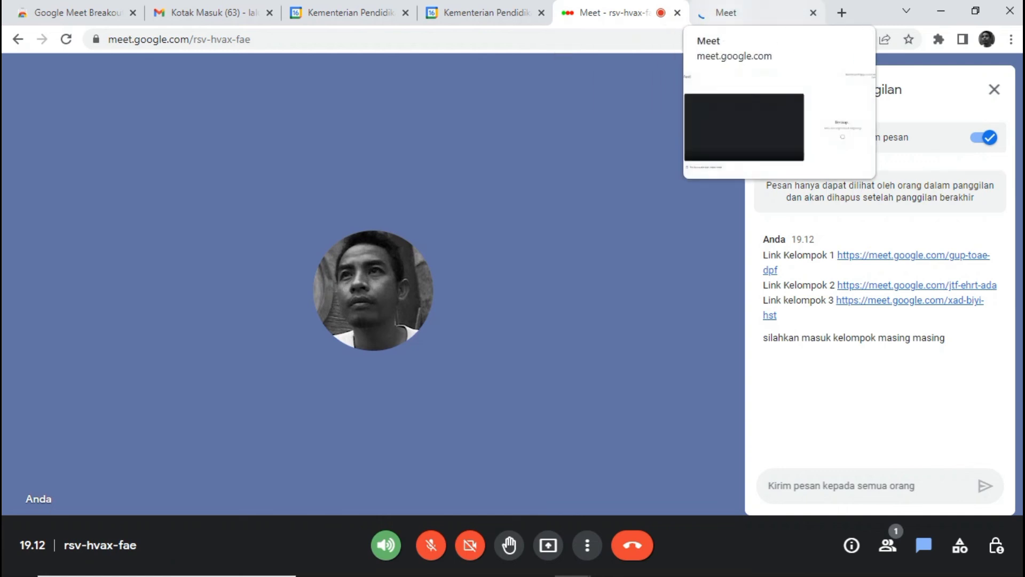
left_click(752, 12)
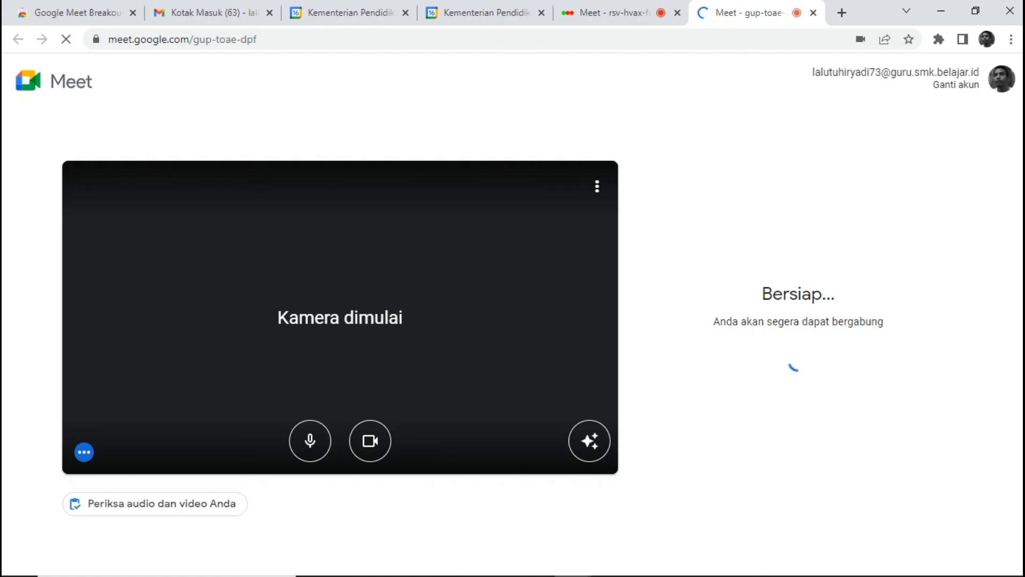
left_click(620, 12)
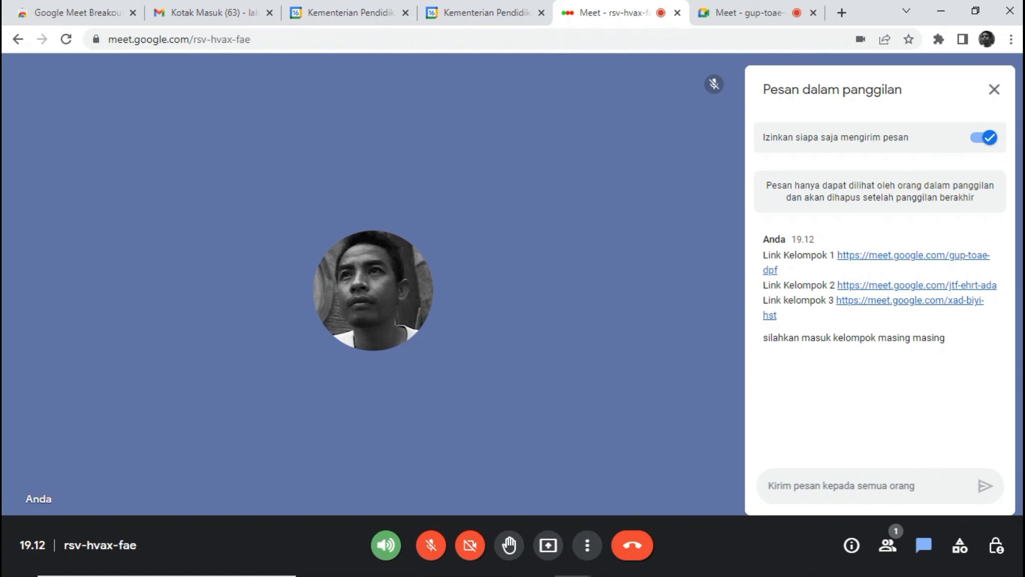
left_click(748, 13)
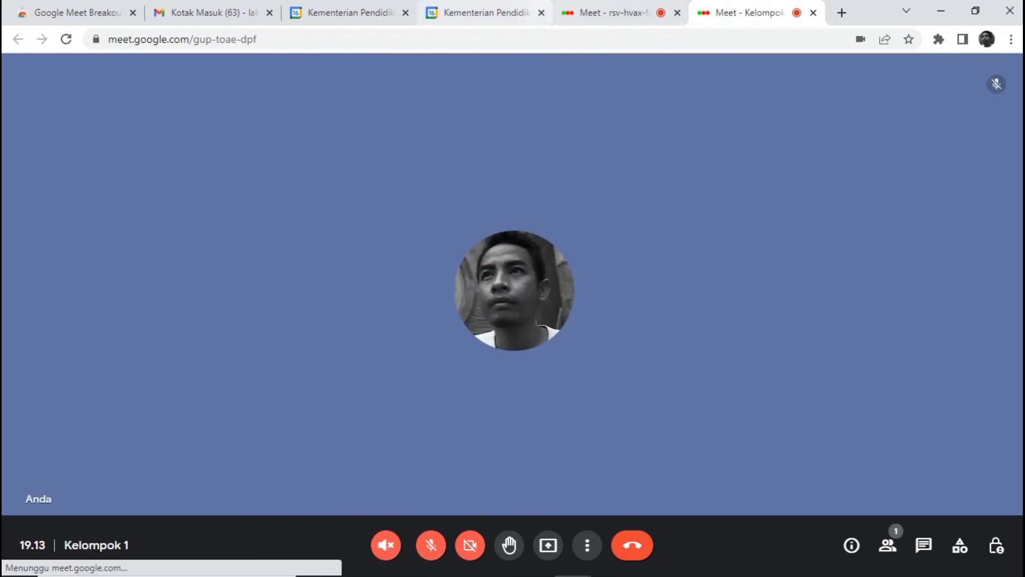
key("ctrl+shift+Tab")
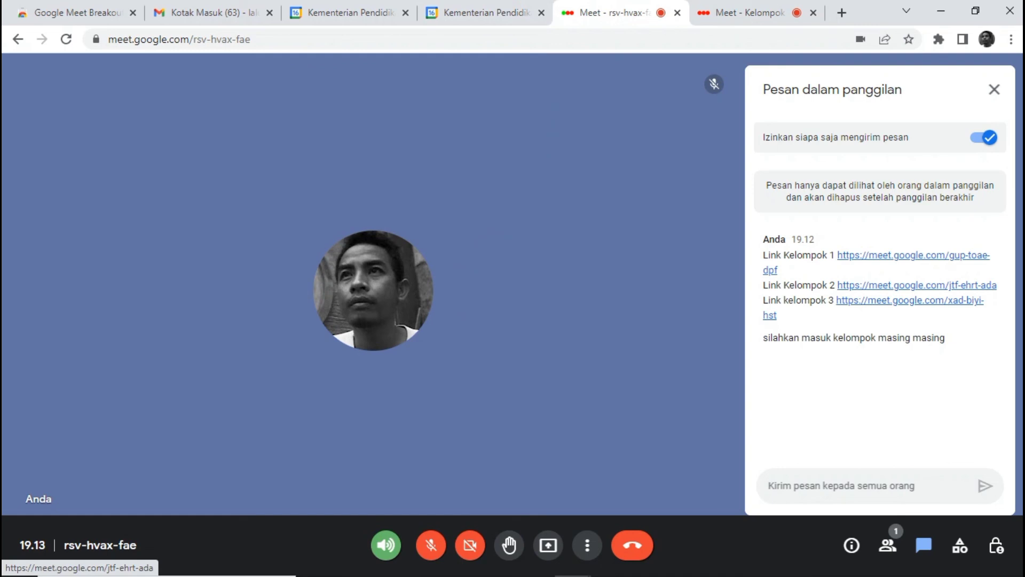
Open the Kelompok 2 room jtf-ehrt-ada from the chat in a new tab, then minimise Chrome
right_click(848, 286)
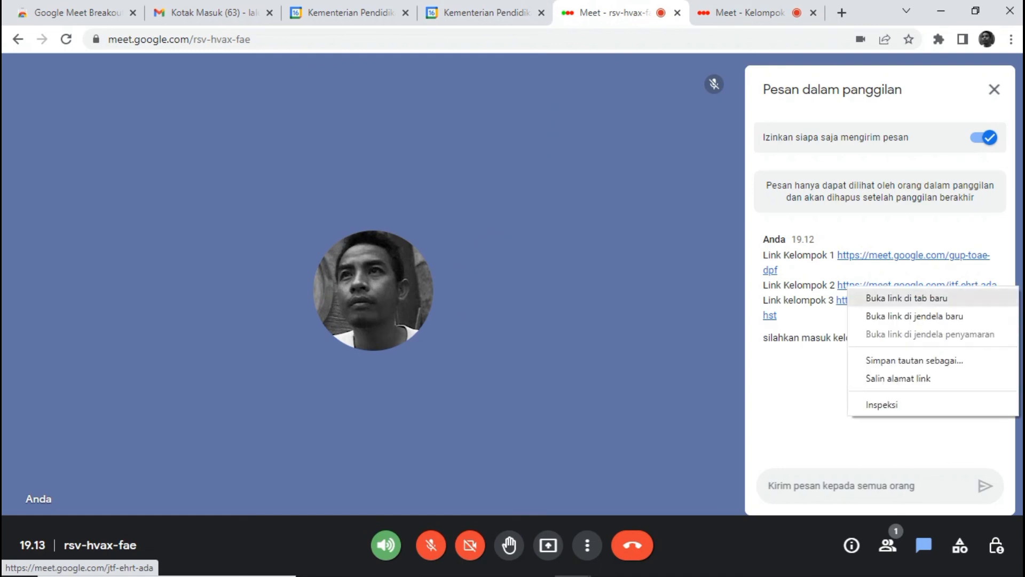
left_click(907, 298)
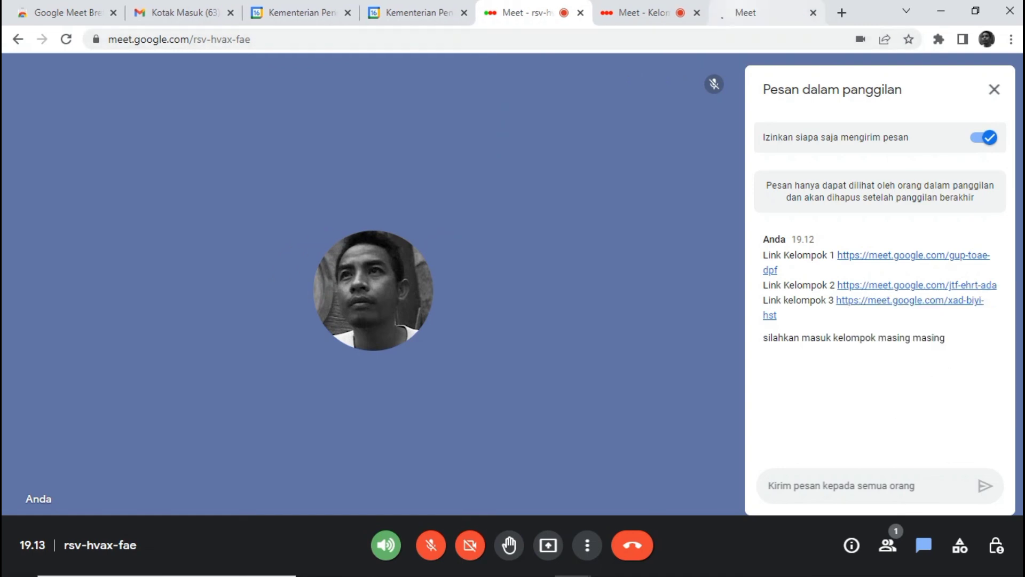
left_click(758, 12)
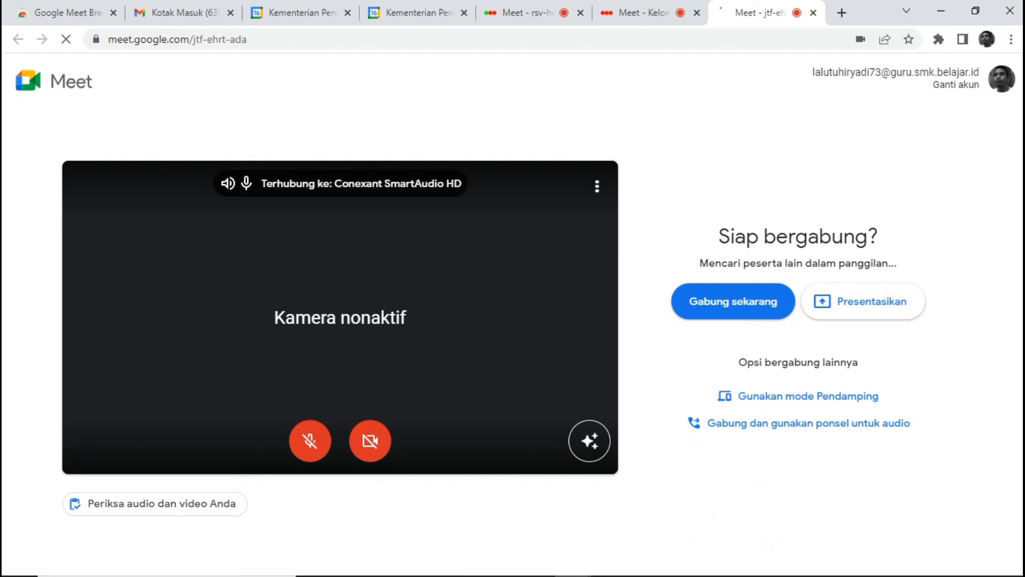
left_click(941, 10)
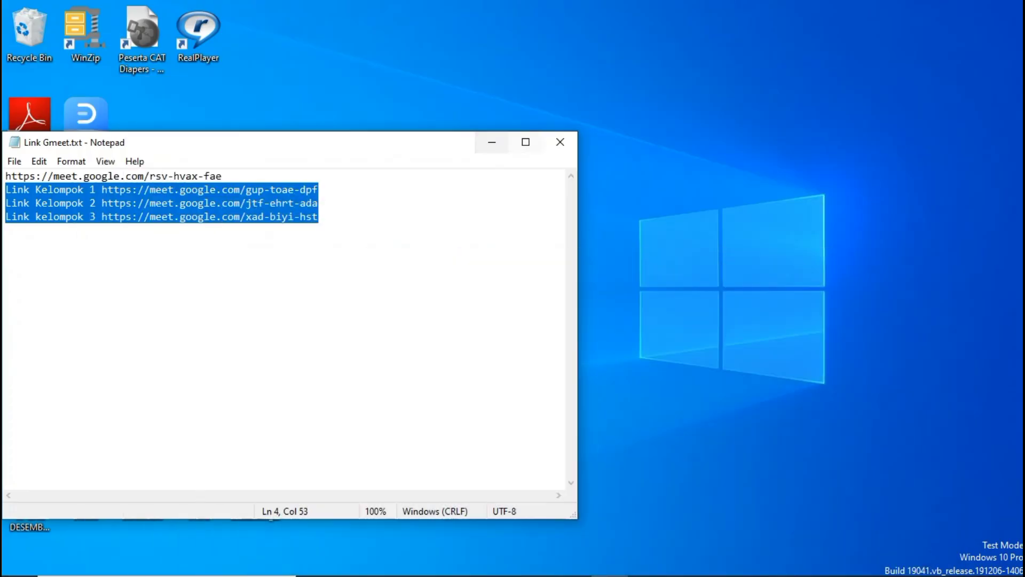
Minimise Notepad to reveal the desktop and expand the taskbar's hidden notification icons
left_click(491, 142)
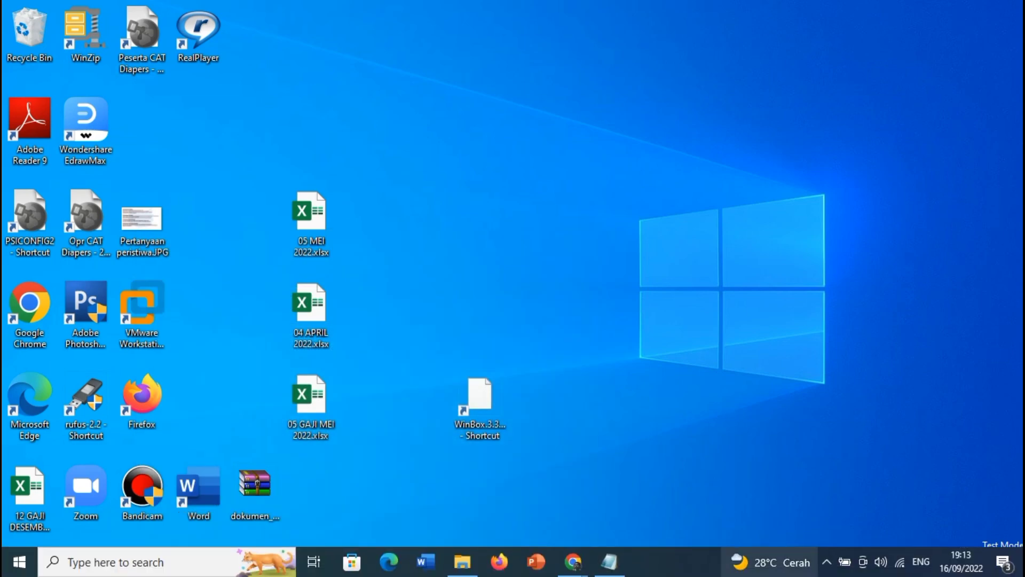
left_click(826, 561)
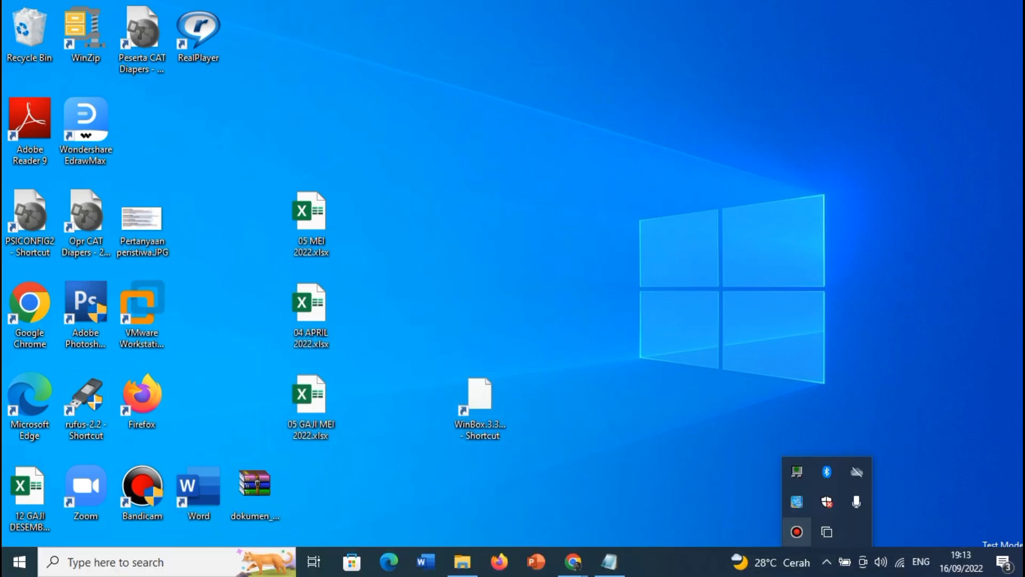